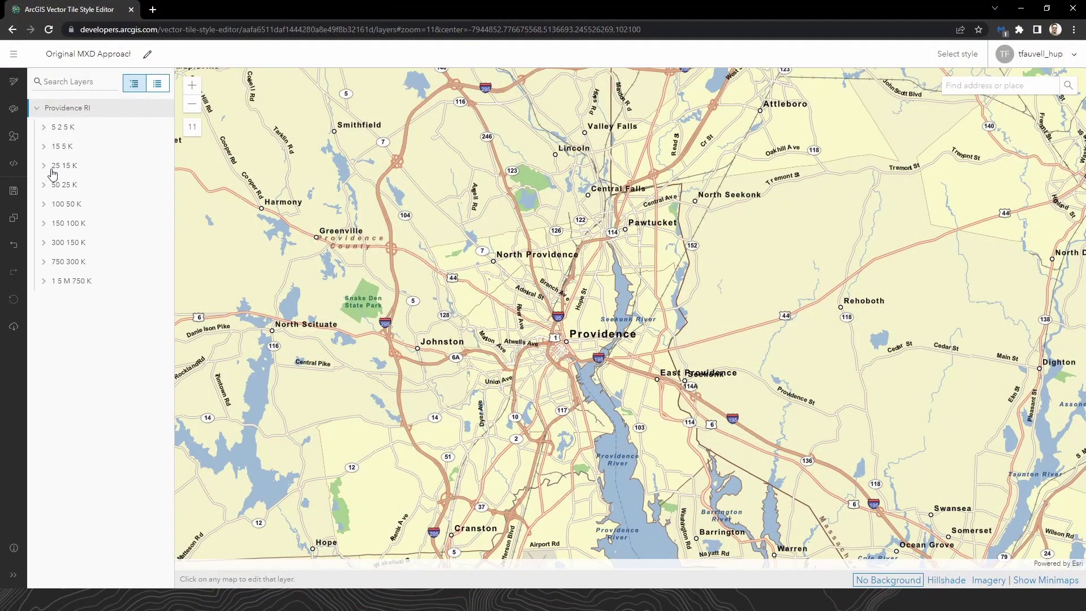
# Compare Snake Den State Park's fill across the Parks 7, Parks 2 and Parks 1 groups while zooming in
pyautogui.click(364, 305)
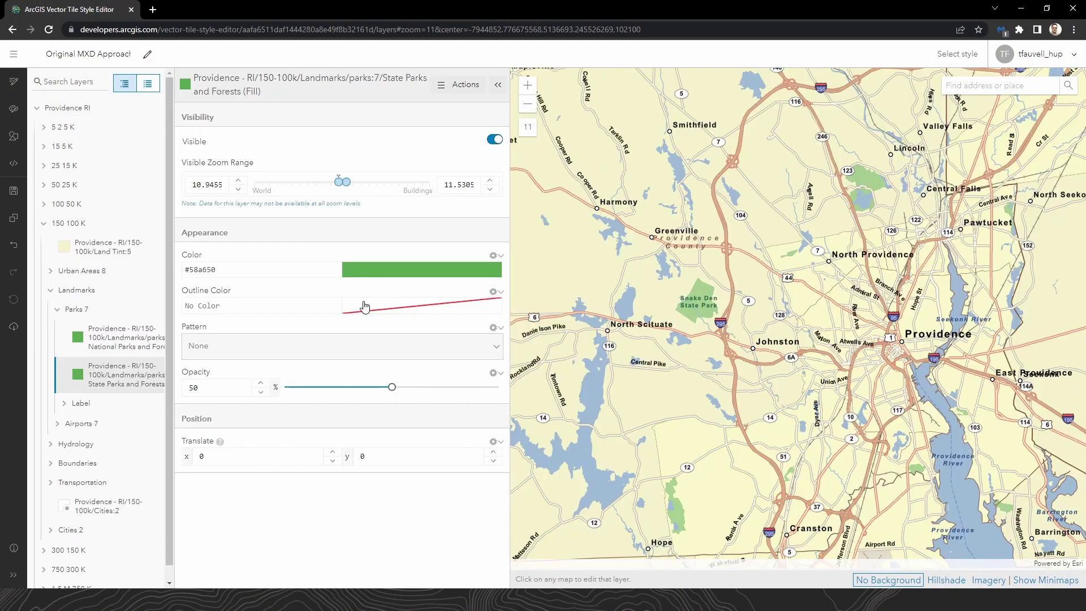
pyautogui.click(98, 309)
pyautogui.scroll(1, 609, 301)
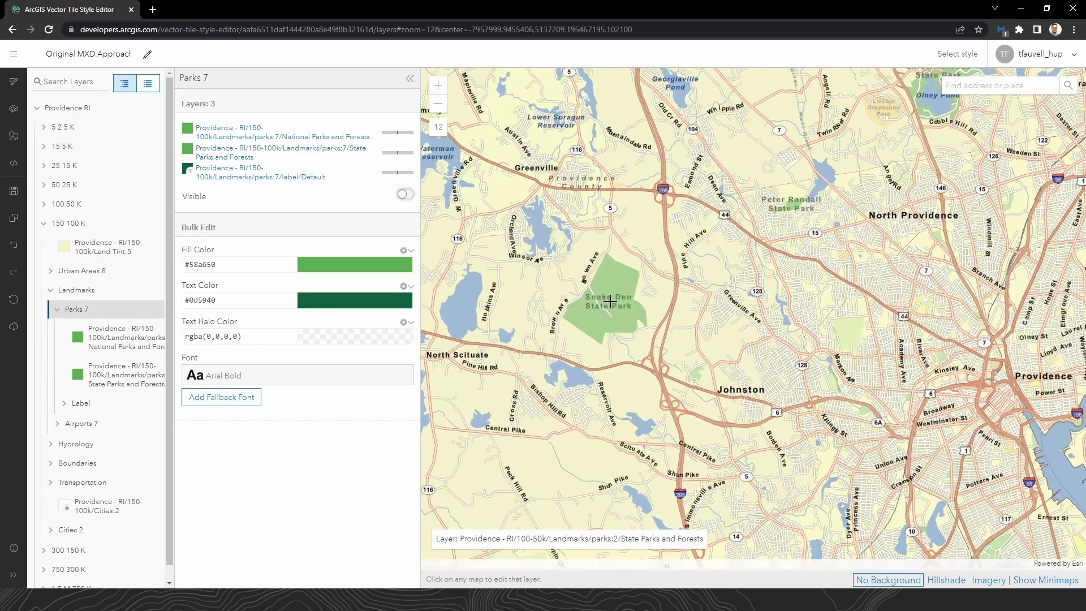
pyautogui.click(610, 302)
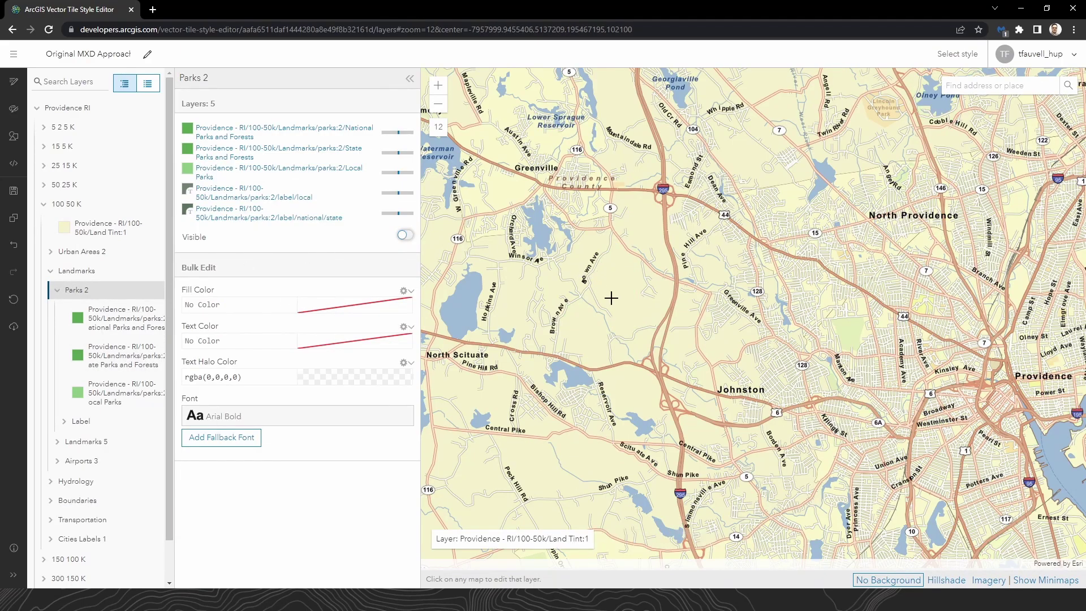
pyautogui.scroll(1, 611, 298)
pyautogui.click(611, 298)
pyautogui.click(95, 281)
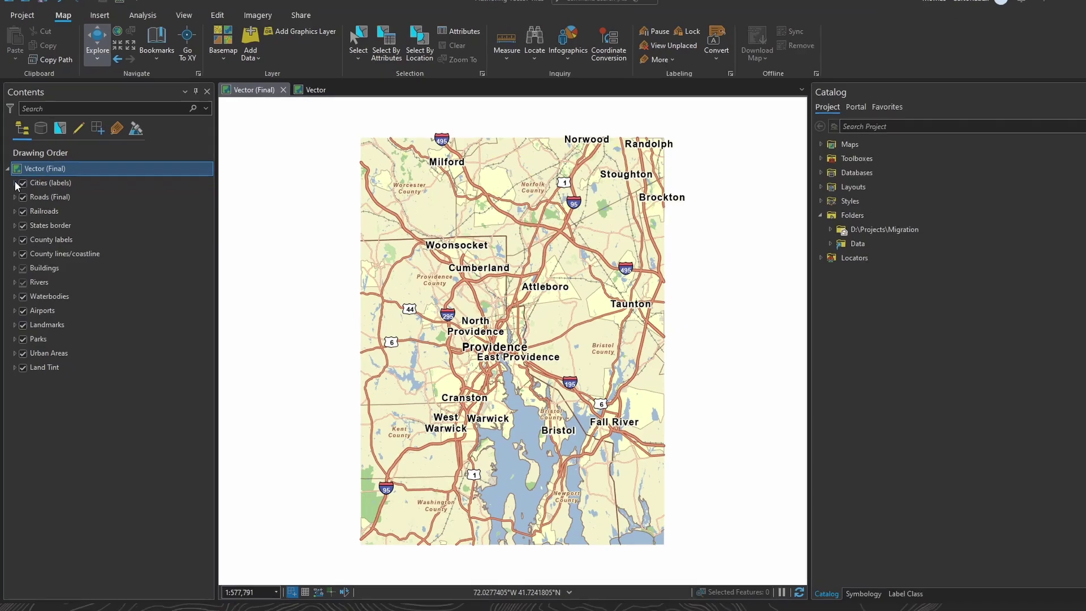
# Expand every layer's legend entries and zoom into North Providence to reveal more road classes
pyautogui.keyDown('ctrl'); pyautogui.click(14, 185); pyautogui.keyUp('ctrl')
pyautogui.moveTo(297, 109); pyautogui.dragTo(298, 61)
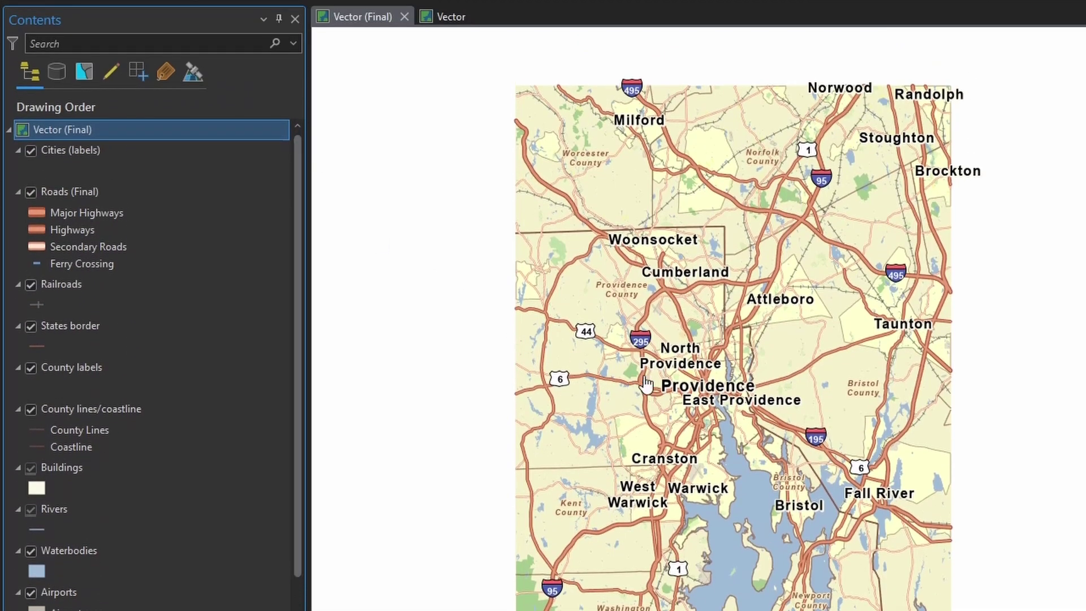
pyautogui.scroll(3, 702, 230)
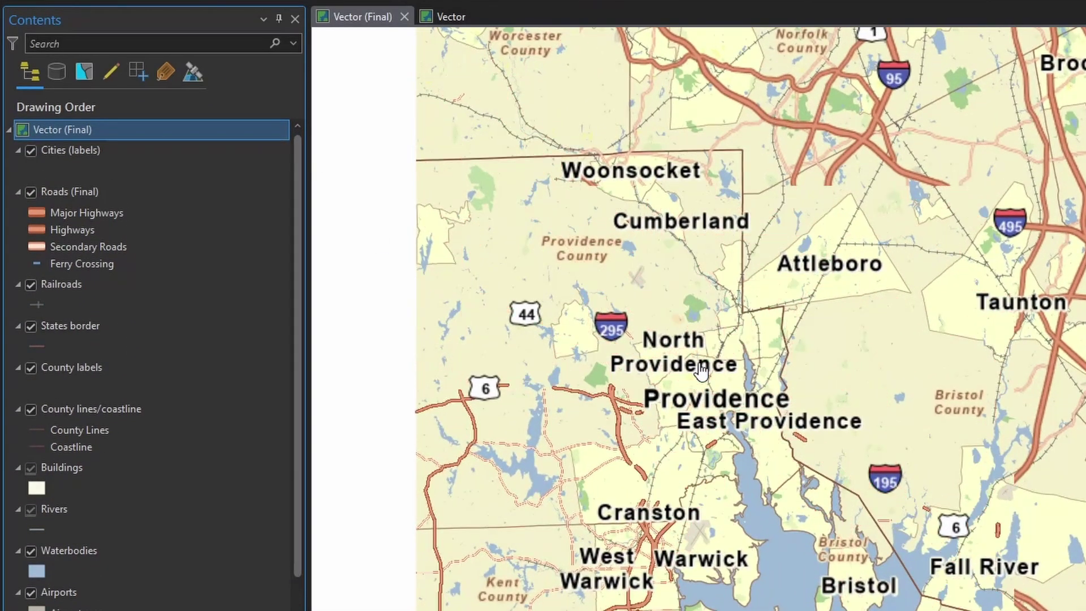
pyautogui.scroll(2, 701, 369)
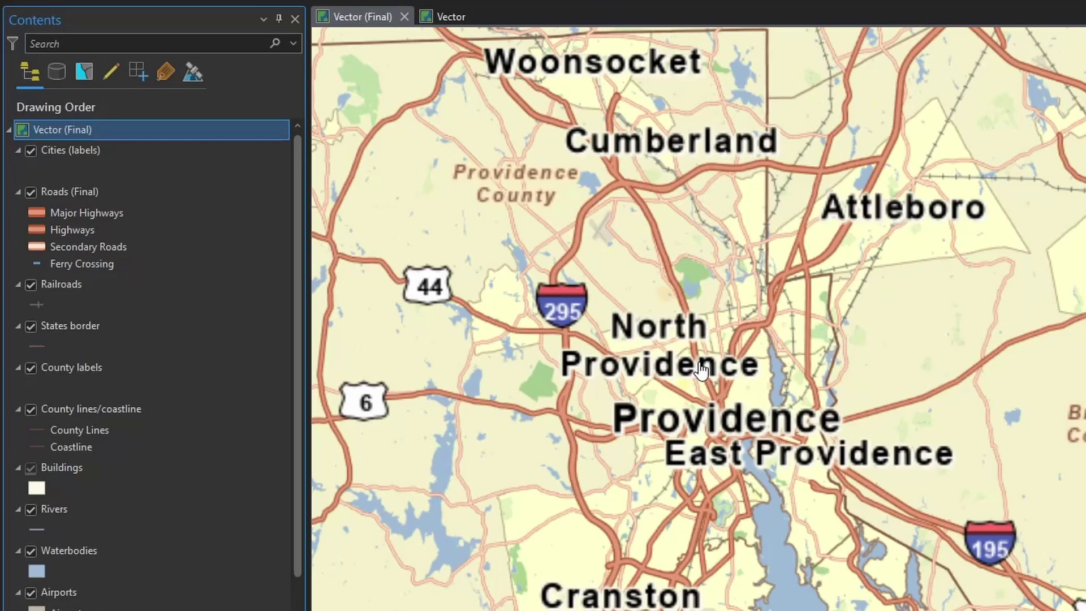
pyautogui.scroll(2, 701, 369)
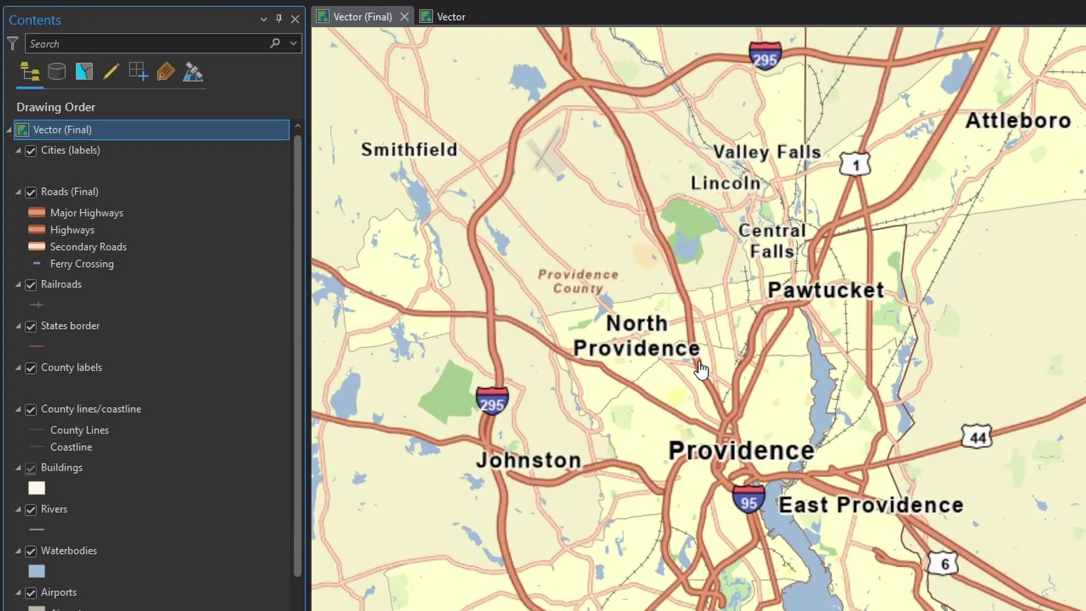
pyautogui.scroll(2, 717, 356)
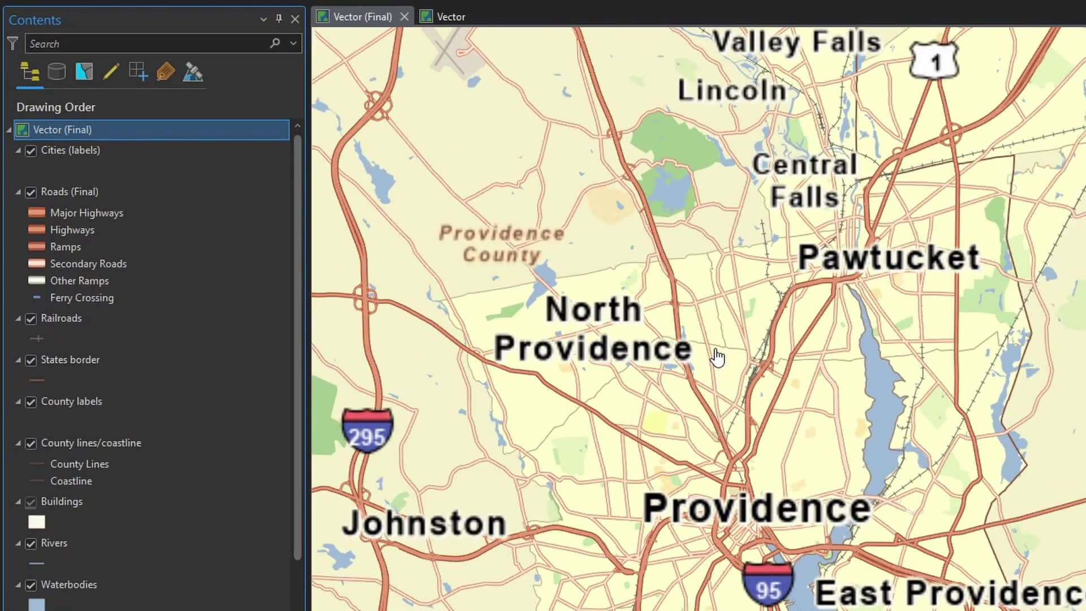
pyautogui.scroll(2, 717, 356)
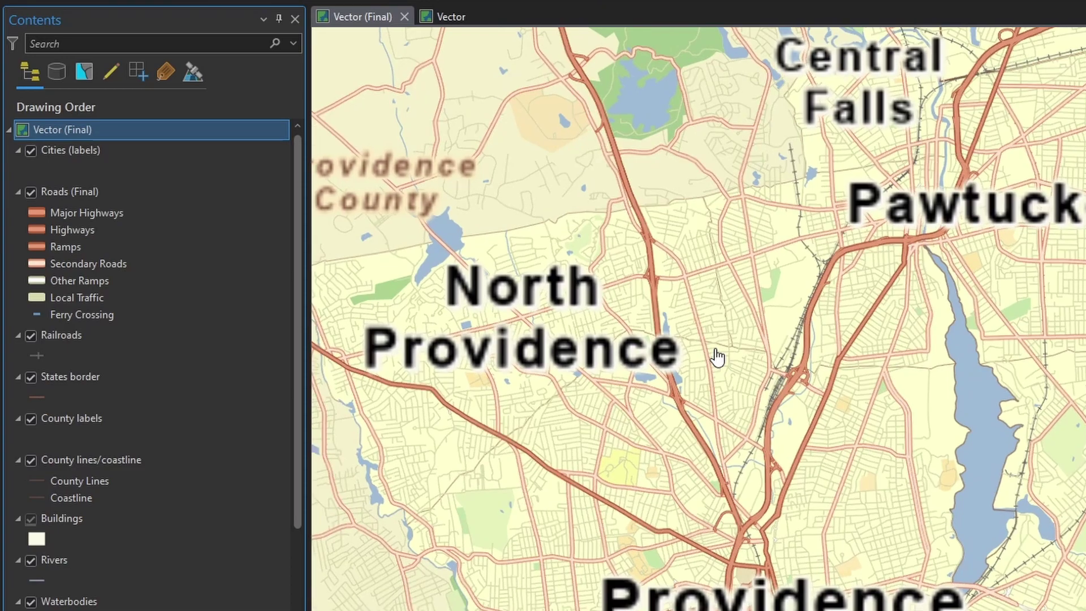
pyautogui.scroll(2, 718, 357)
pyautogui.scroll(2, 718, 356)
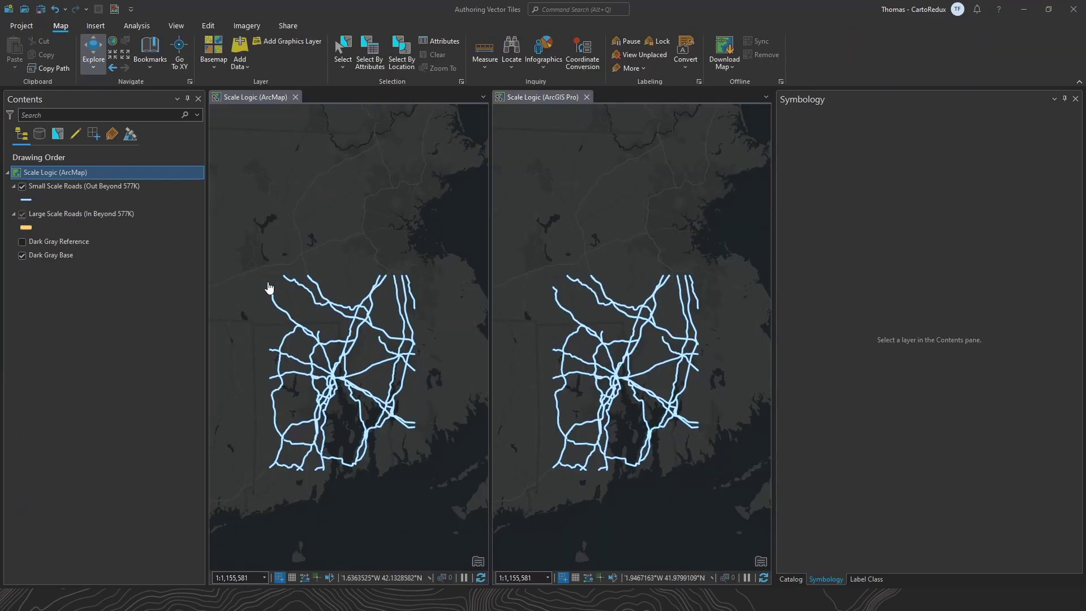
# Check maximum-scale drawing in both Scale Logic maps' properties, then select Small Scale Roads
pyautogui.doubleClick(83, 175)
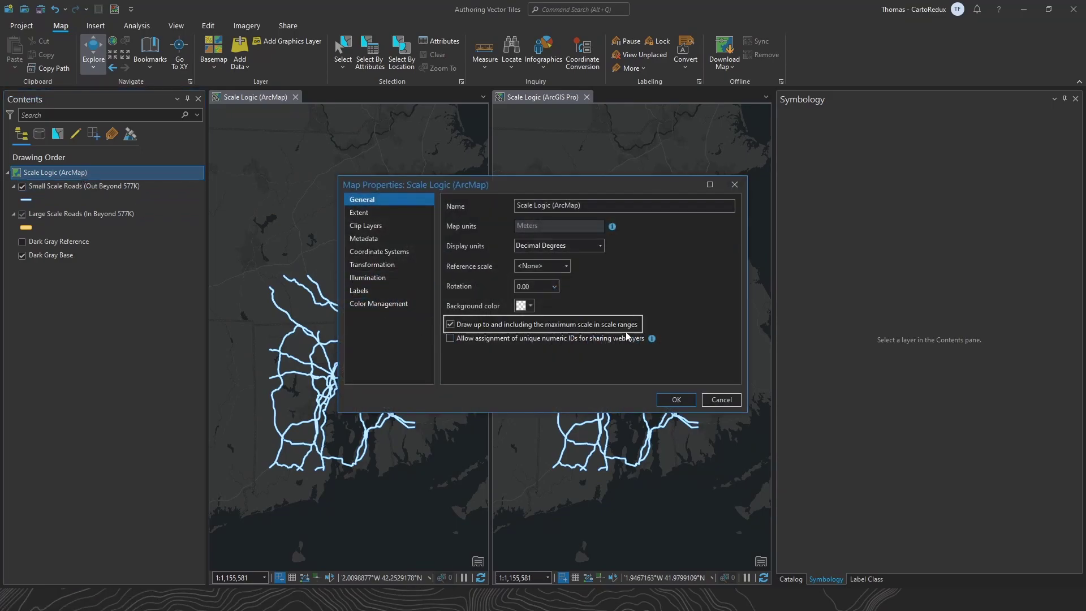
pyautogui.click(721, 400)
pyautogui.click(558, 97)
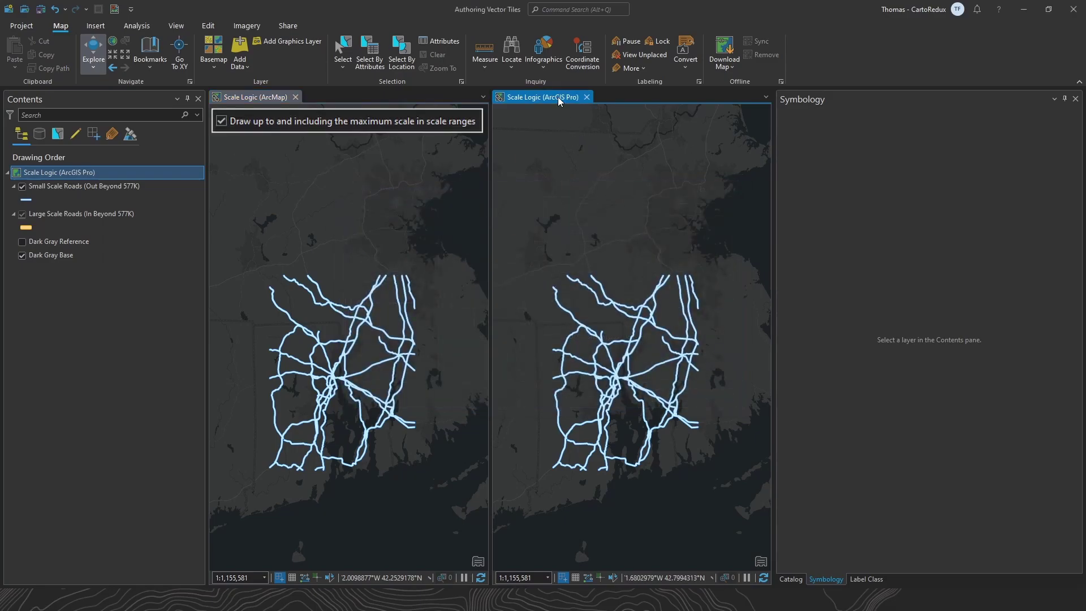
pyautogui.doubleClick(73, 174)
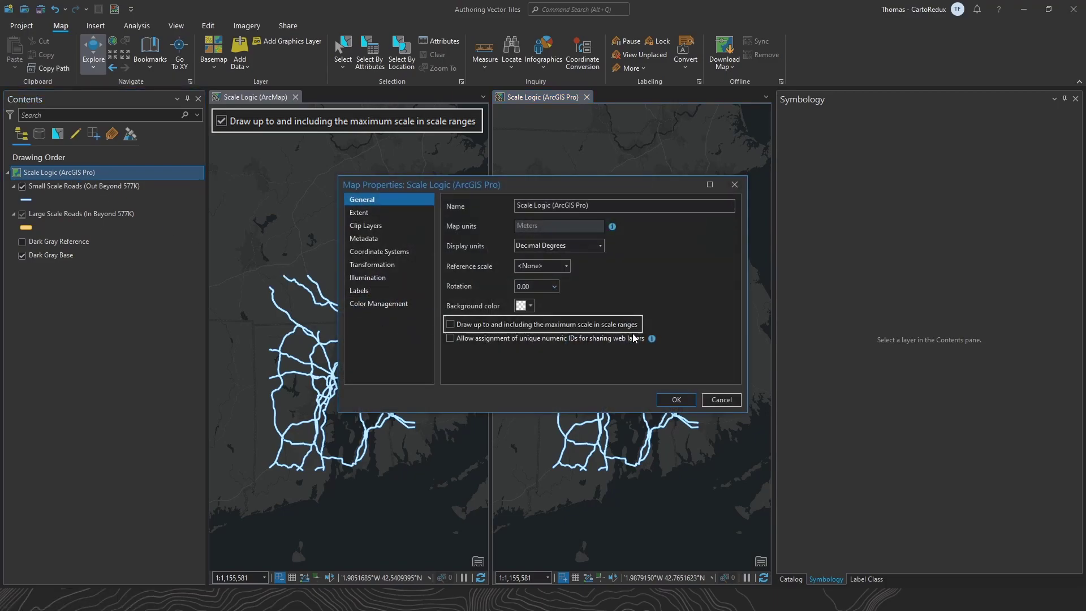
pyautogui.click(676, 399)
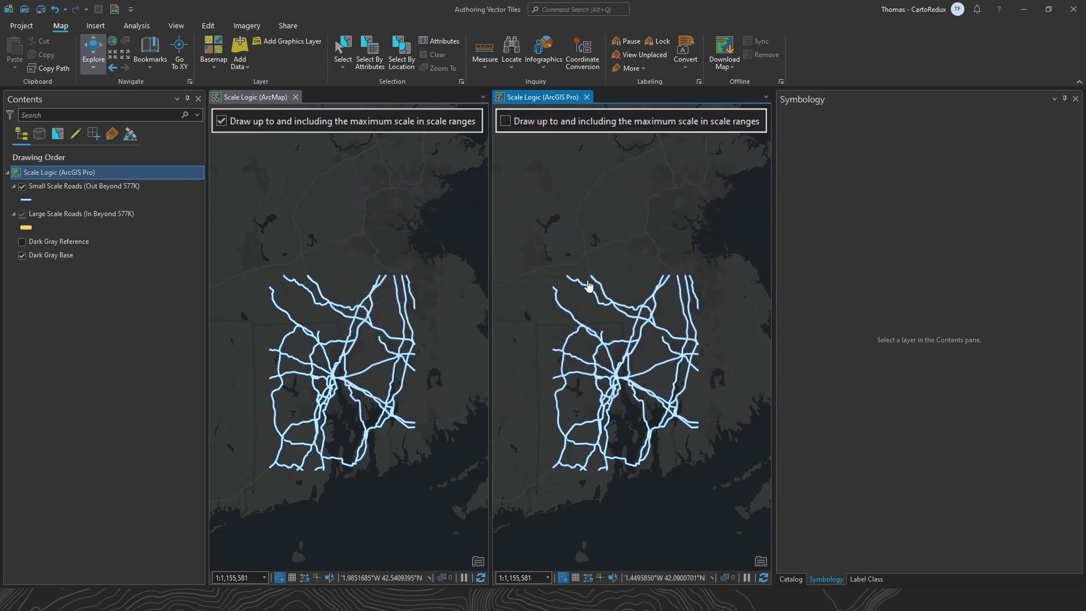
pyautogui.click(83, 186)
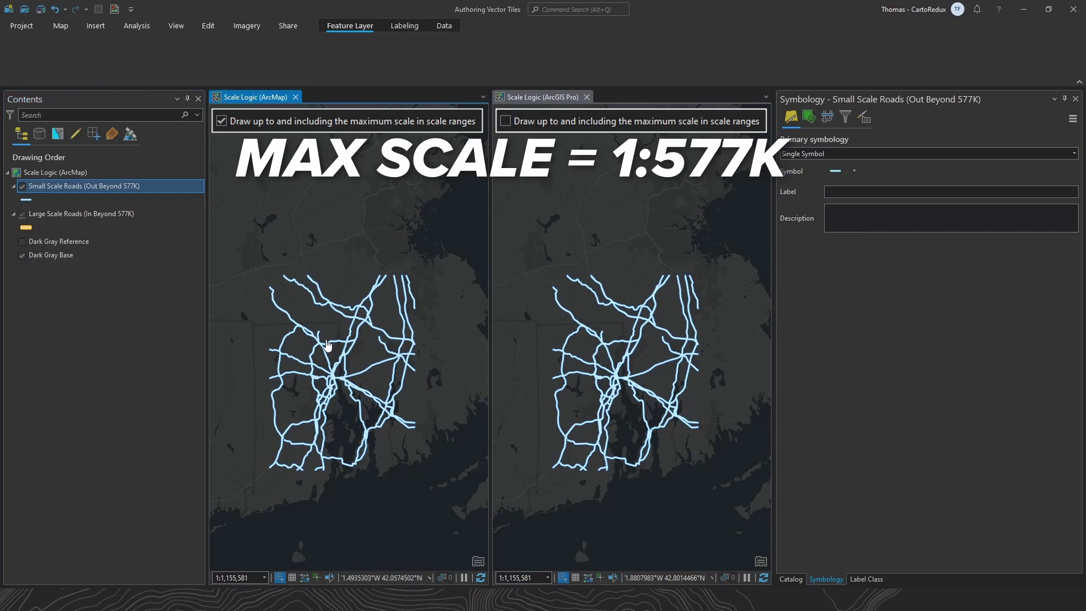
# Confirm the Vector (Final) map properties with the reference scale left at <None>
pyautogui.scroll(2, 335, 383)
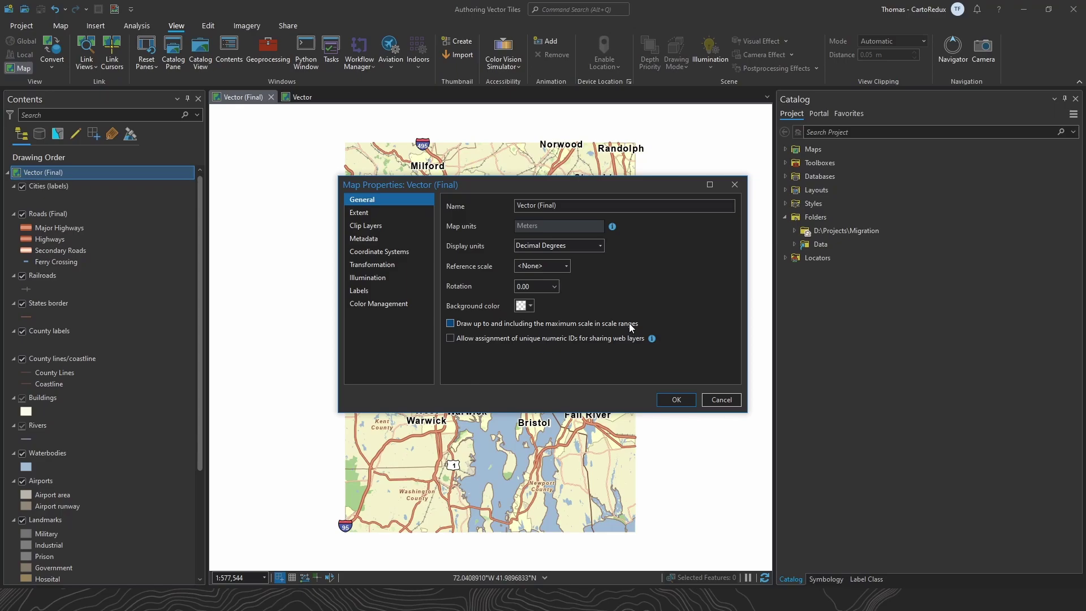
pyautogui.click(568, 266)
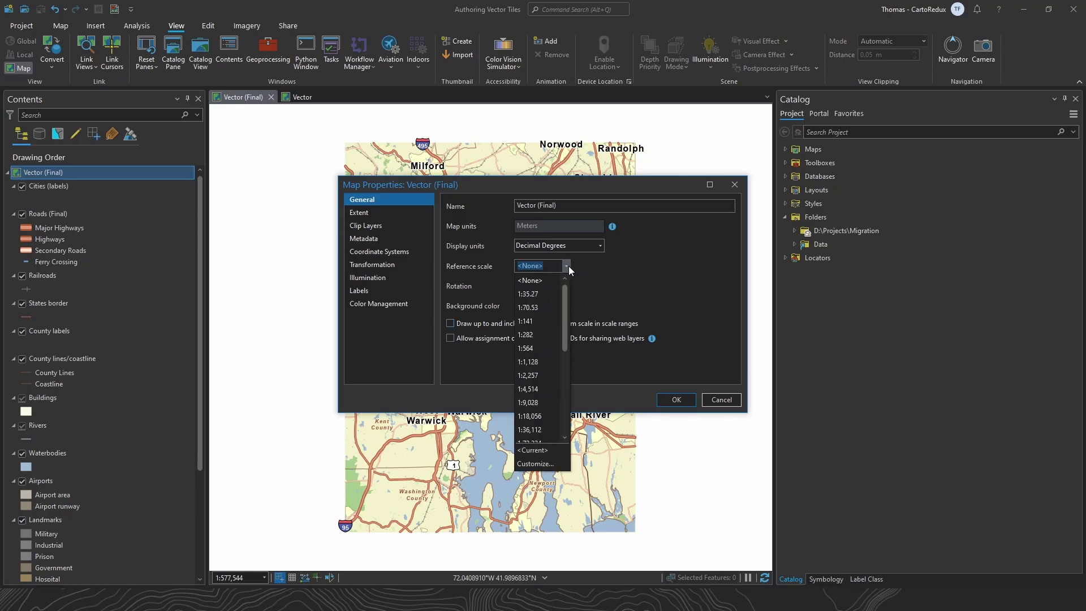
pyautogui.click(528, 281)
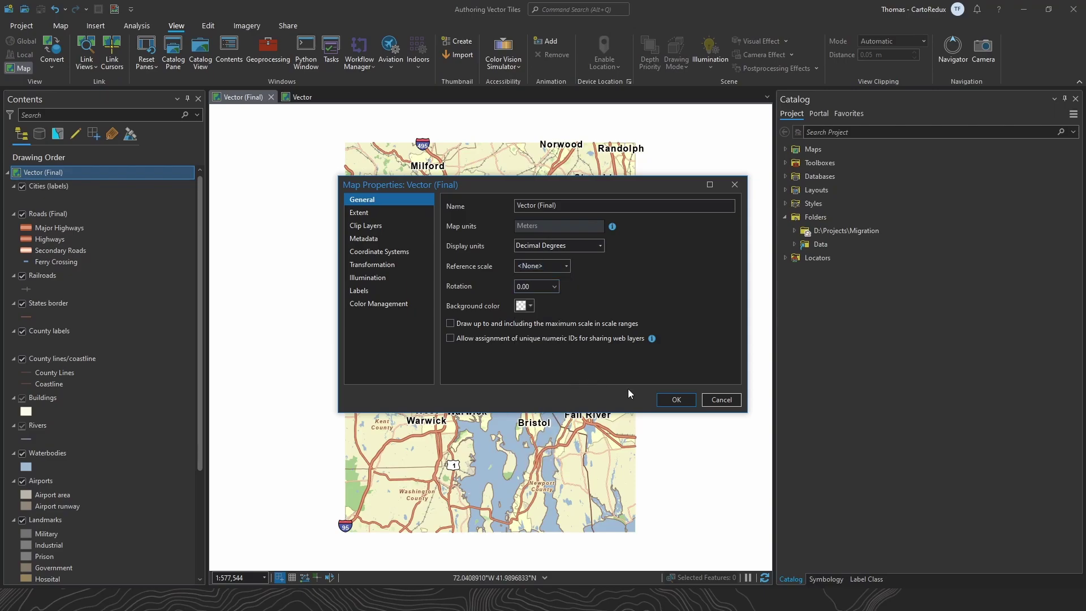
pyautogui.click(673, 399)
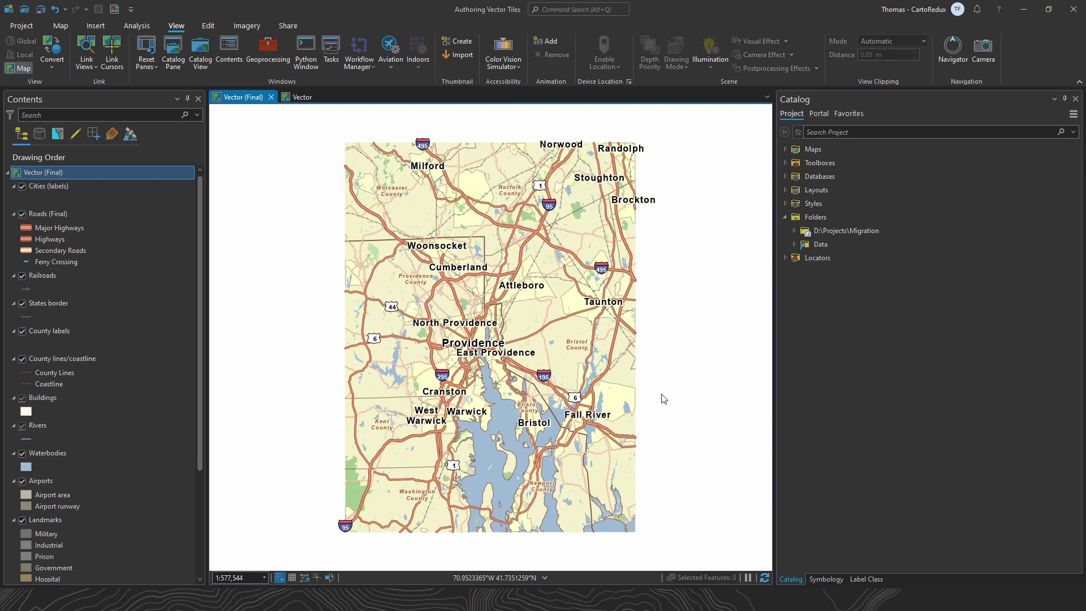
# Load the ArcGIS Online / Bing Maps / Google standard scales and restrict zooming to only those scales
pyautogui.click(264, 578)
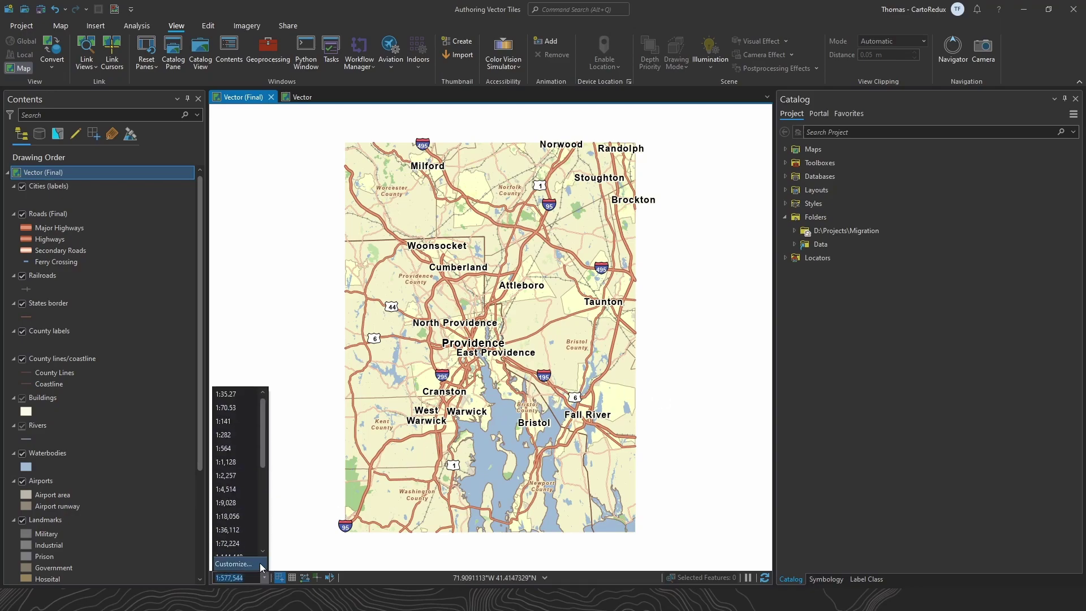
pyautogui.click(233, 564)
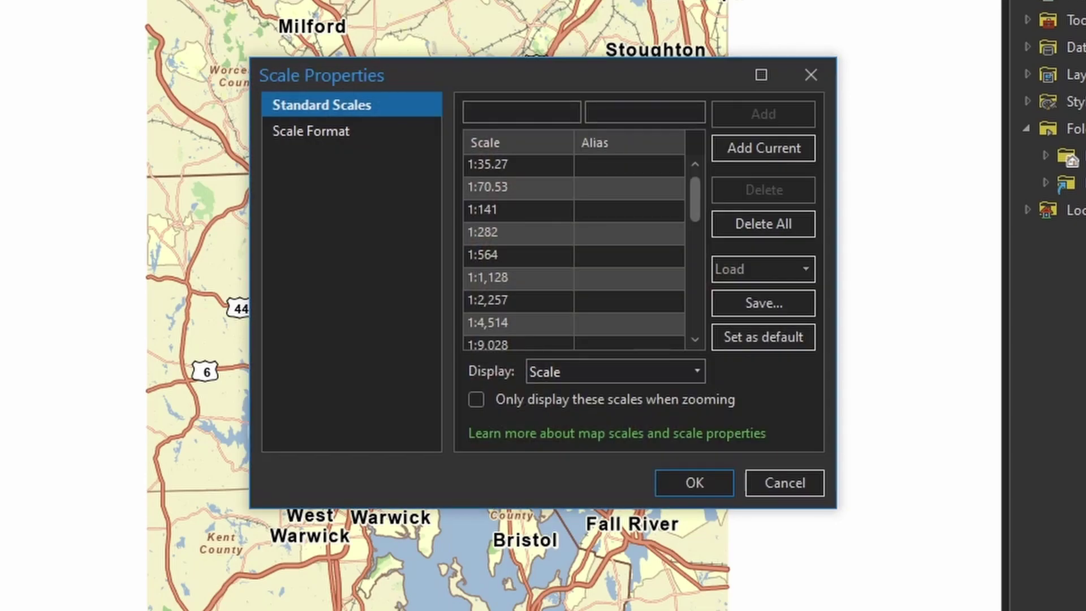
pyautogui.click(804, 270)
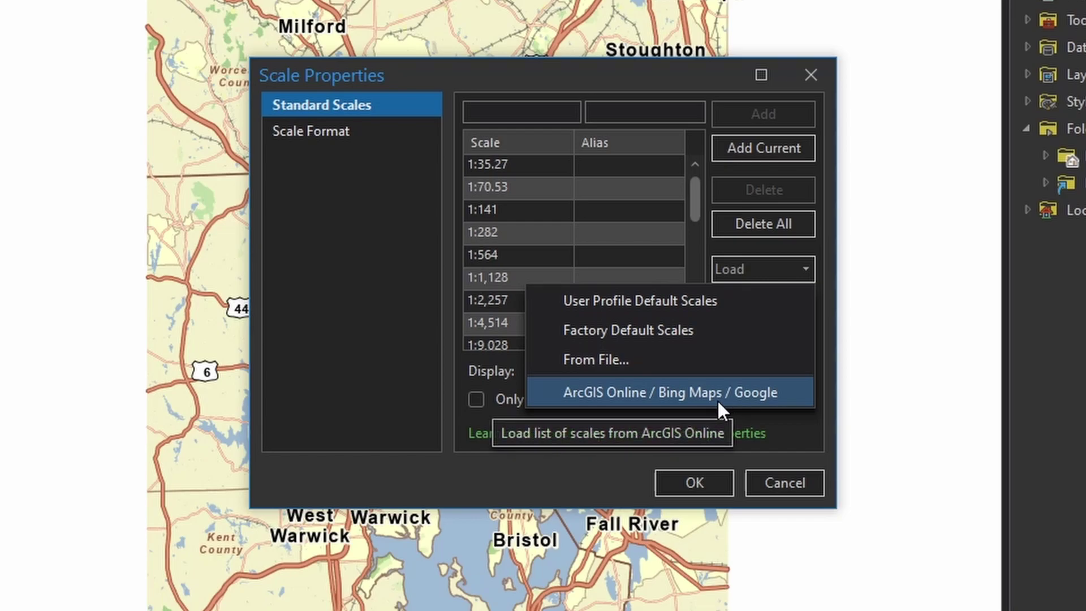
pyautogui.click(602, 473)
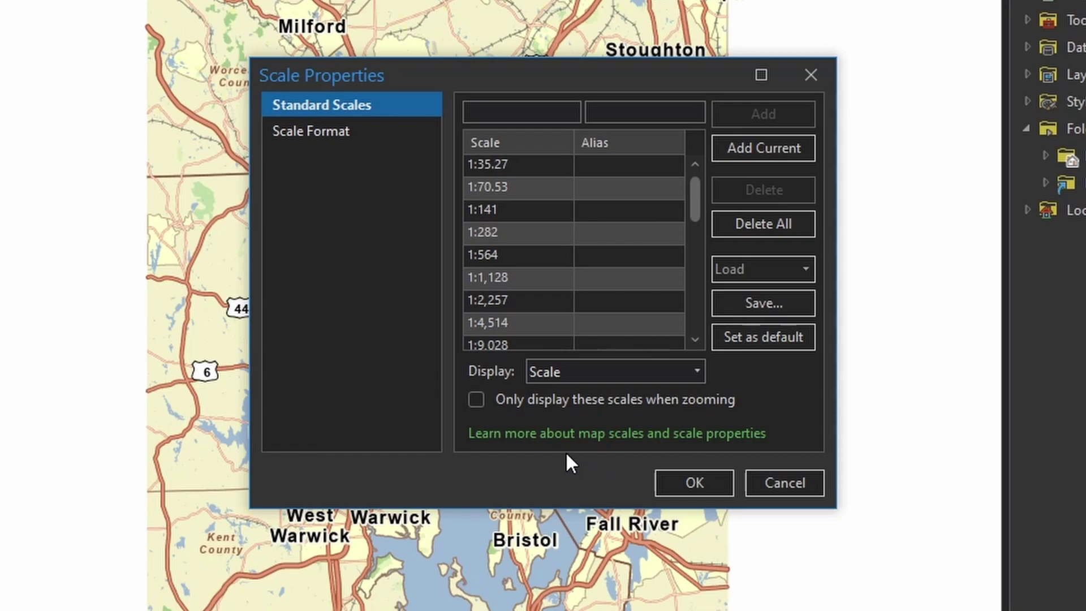
pyautogui.click(476, 400)
pyautogui.click(684, 487)
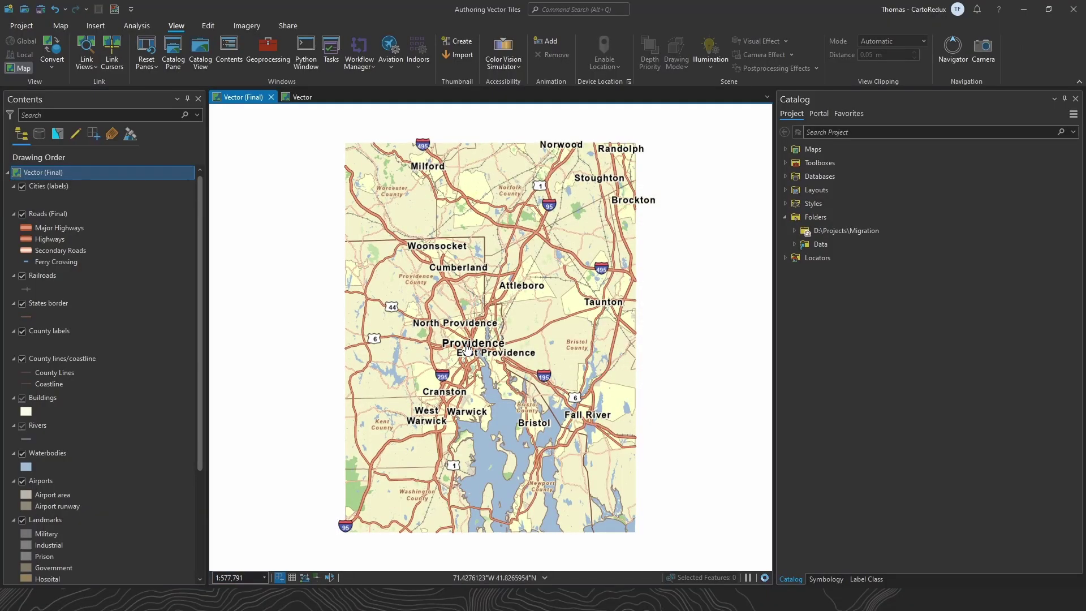
# Zoom into Providence through the fixed web scales
pyautogui.scroll(2, 468, 349)
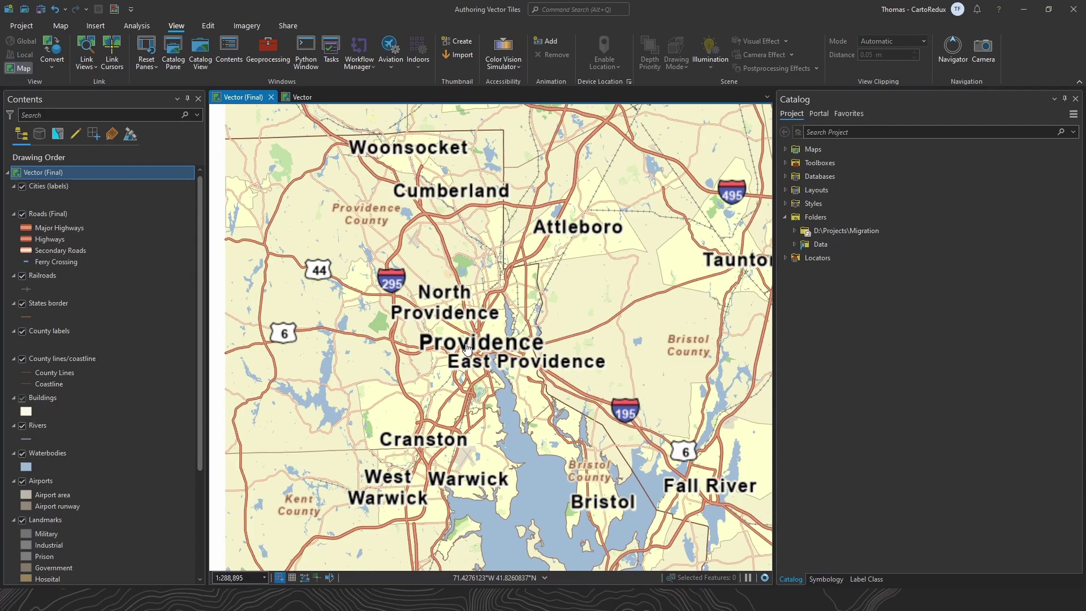
pyautogui.scroll(1, 467, 349)
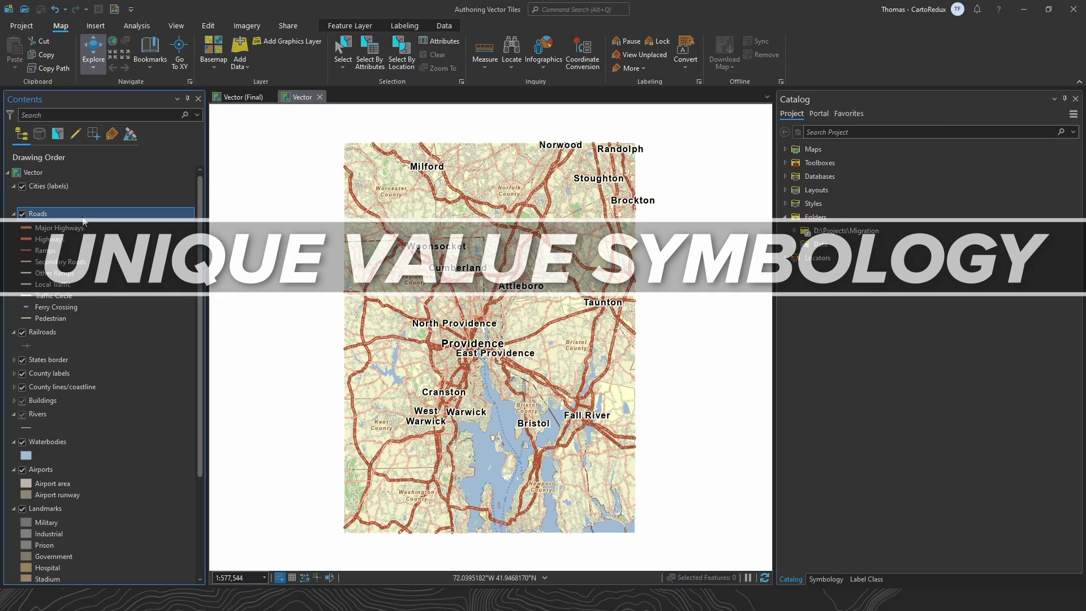
# Show the Roads symbology with a wider Value column, and pause map labeling
pyautogui.click(350, 26)
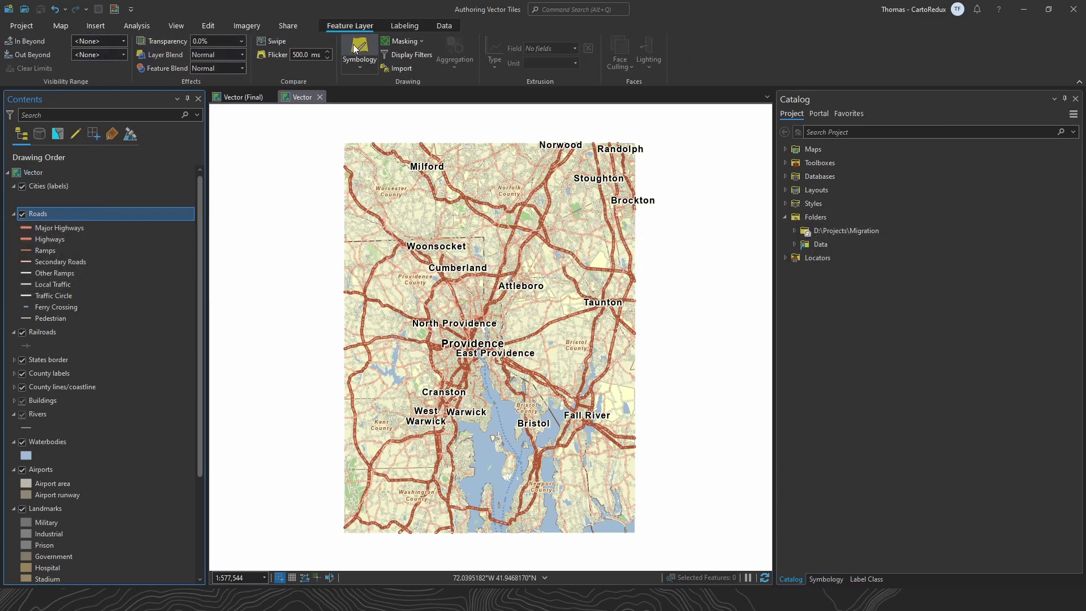
pyautogui.click(359, 50)
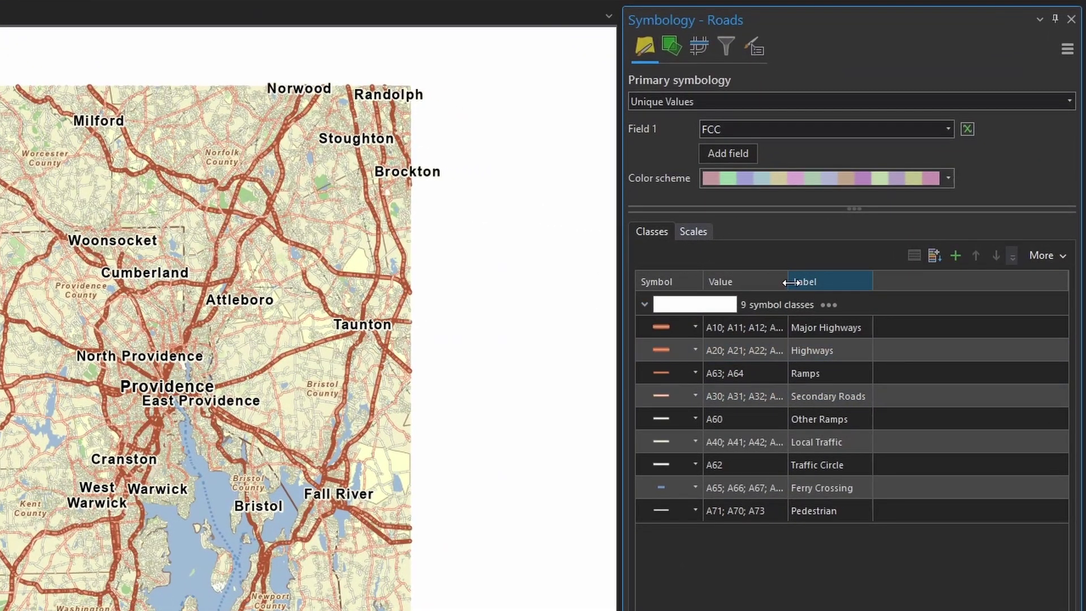
pyautogui.moveTo(886, 274); pyautogui.dragTo(949, 276)
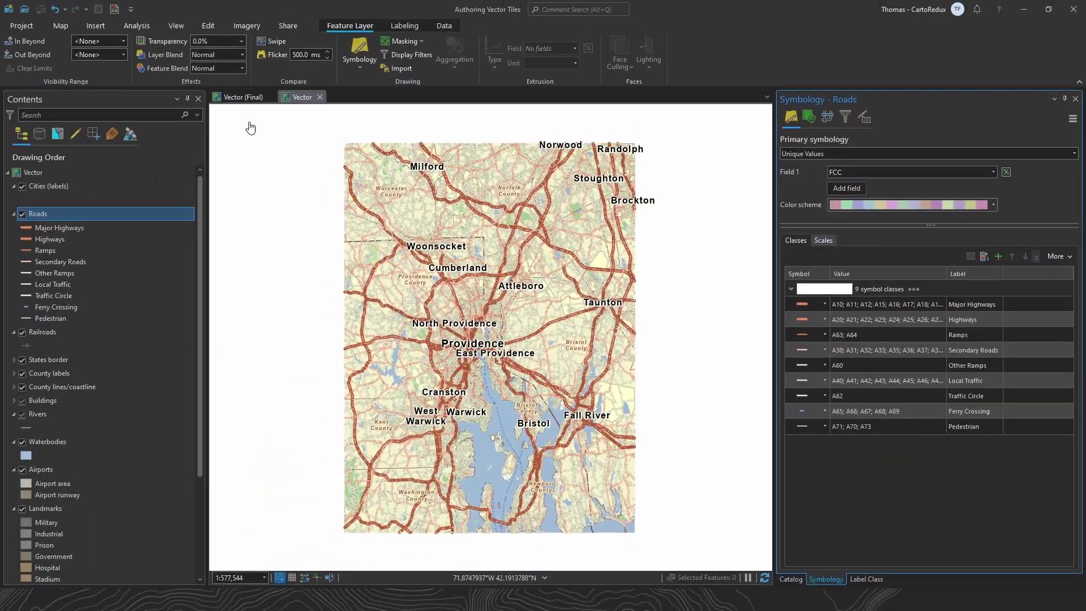
pyautogui.click(68, 26)
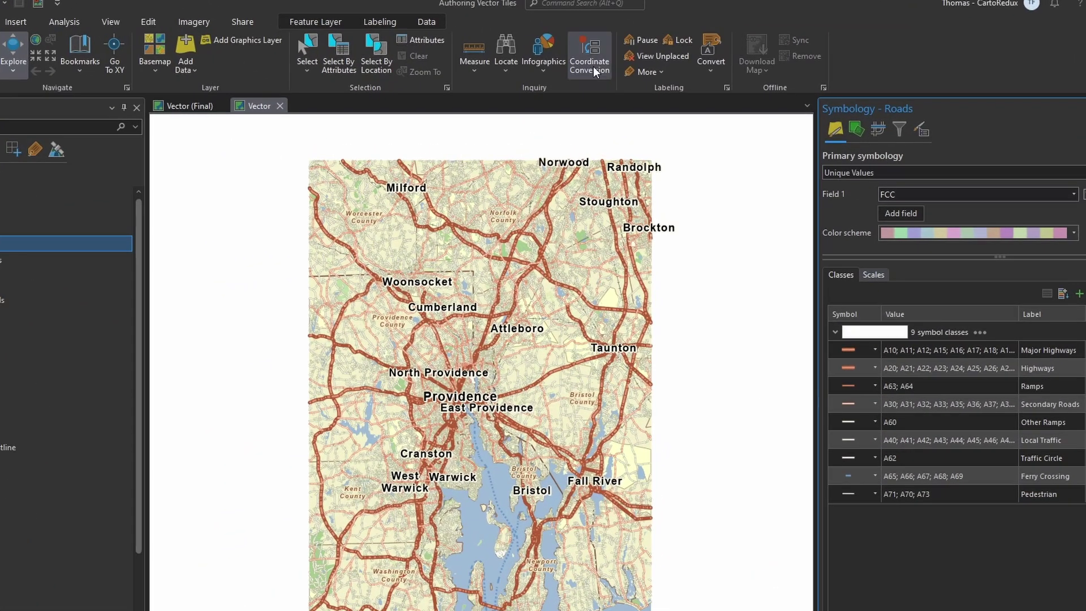
pyautogui.click(623, 40)
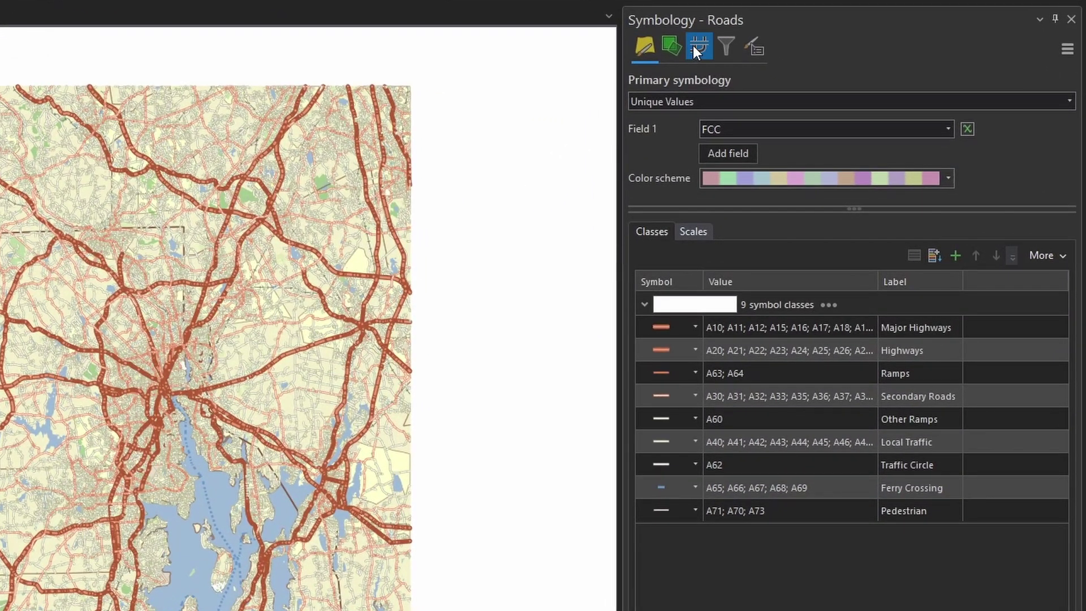
# Enable symbol layer drawing for Roads, keeping Join and Merge for Traffic Circle
pyautogui.click(694, 48)
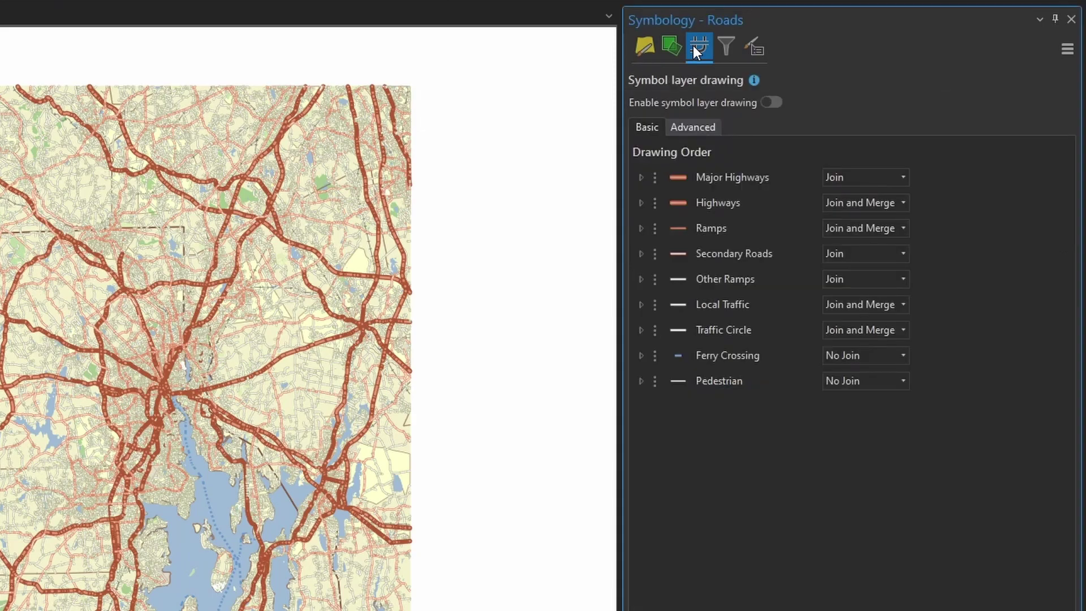
pyautogui.click(773, 102)
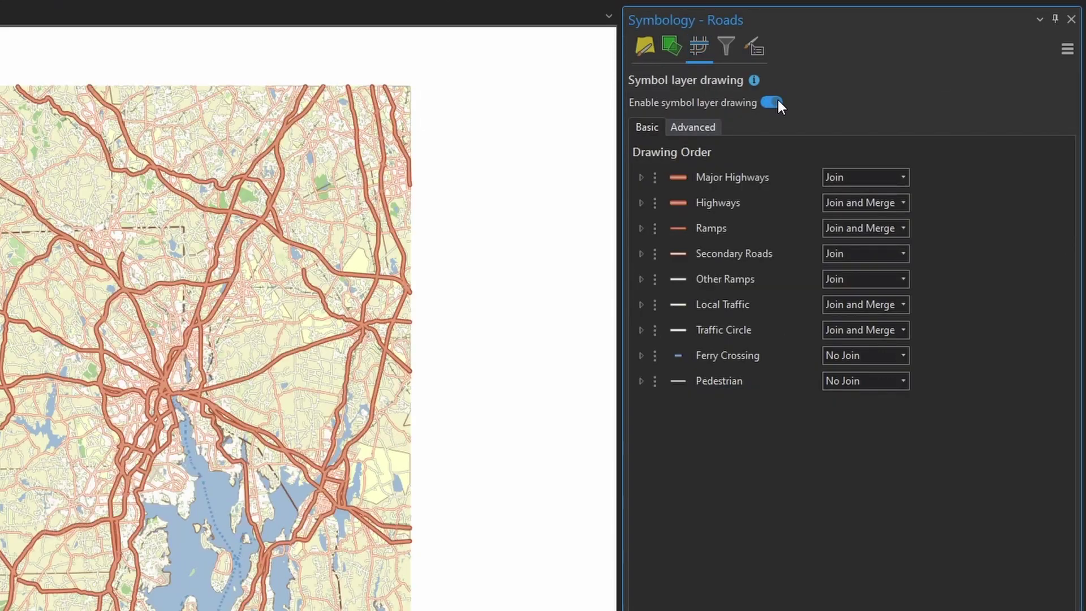
pyautogui.click(903, 331)
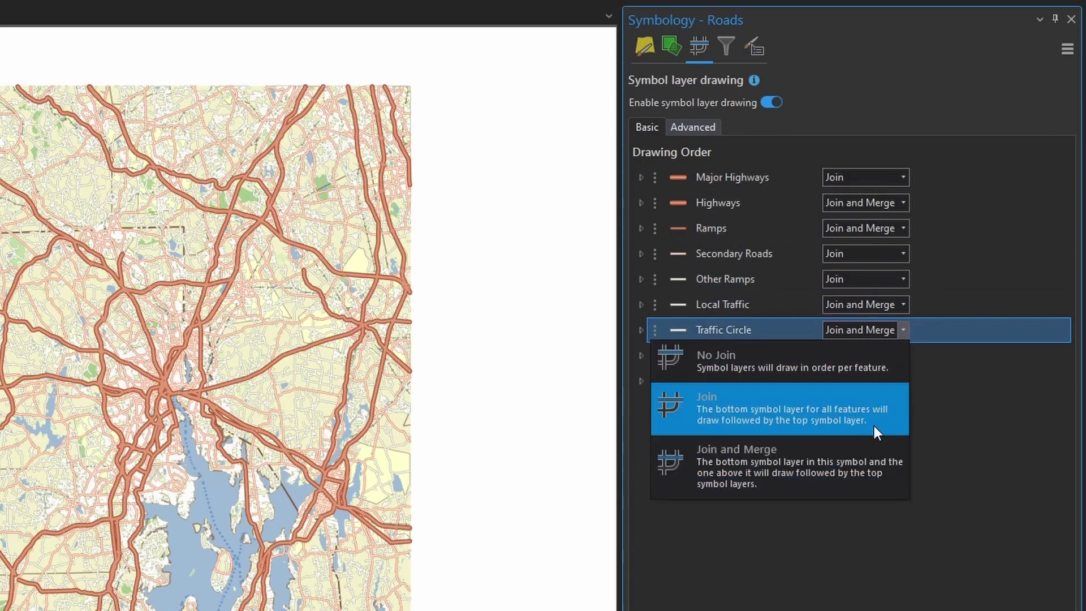
pyautogui.click(871, 463)
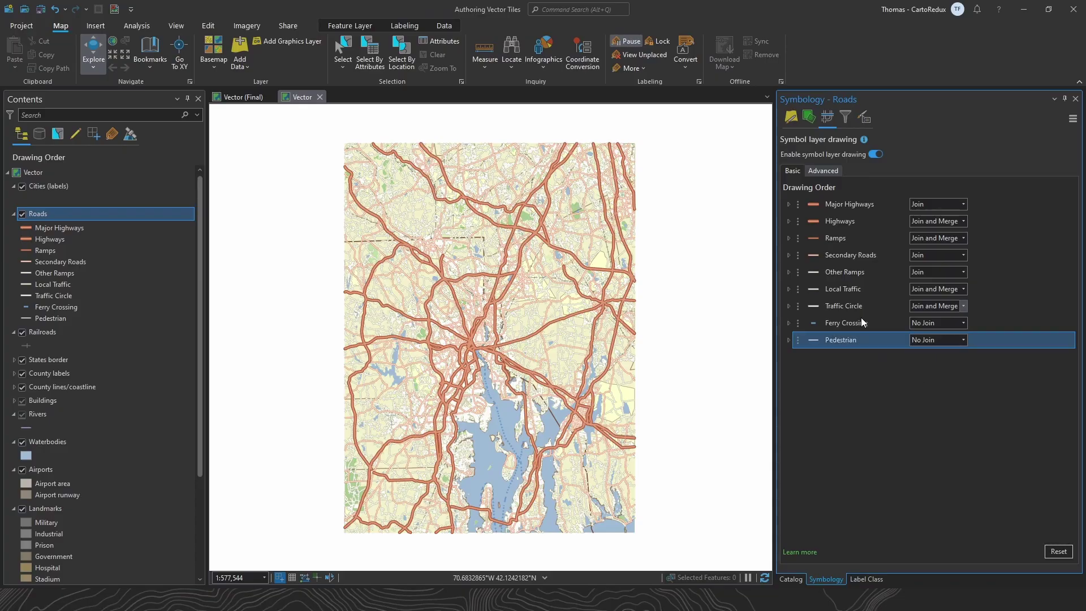
# Expand advanced drawing Groups 1 through 12 to review their layer order
pyautogui.click(836, 170)
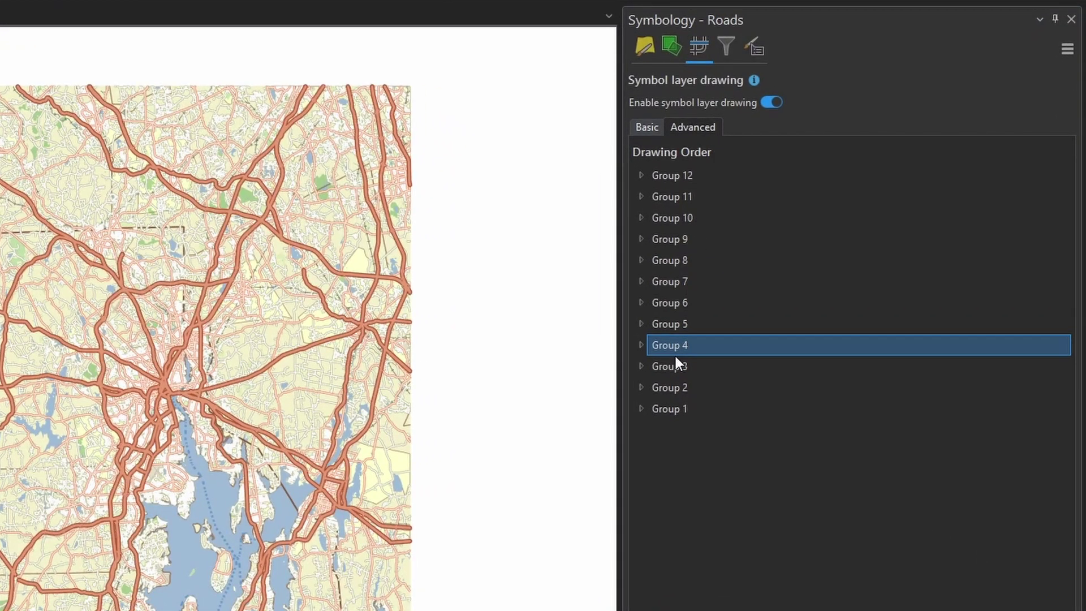
pyautogui.click(641, 408)
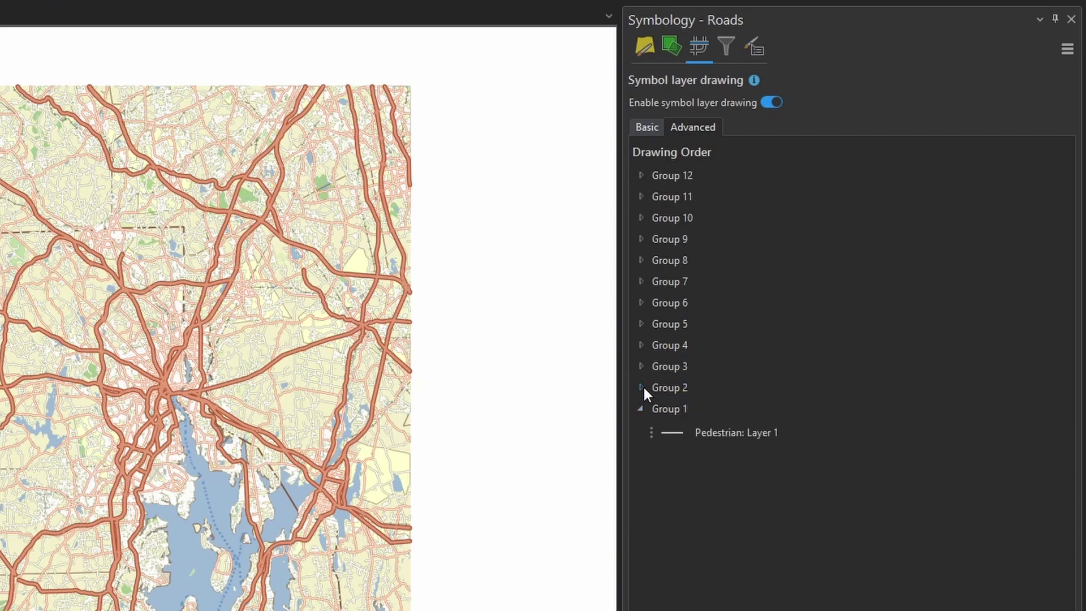
pyautogui.click(643, 387)
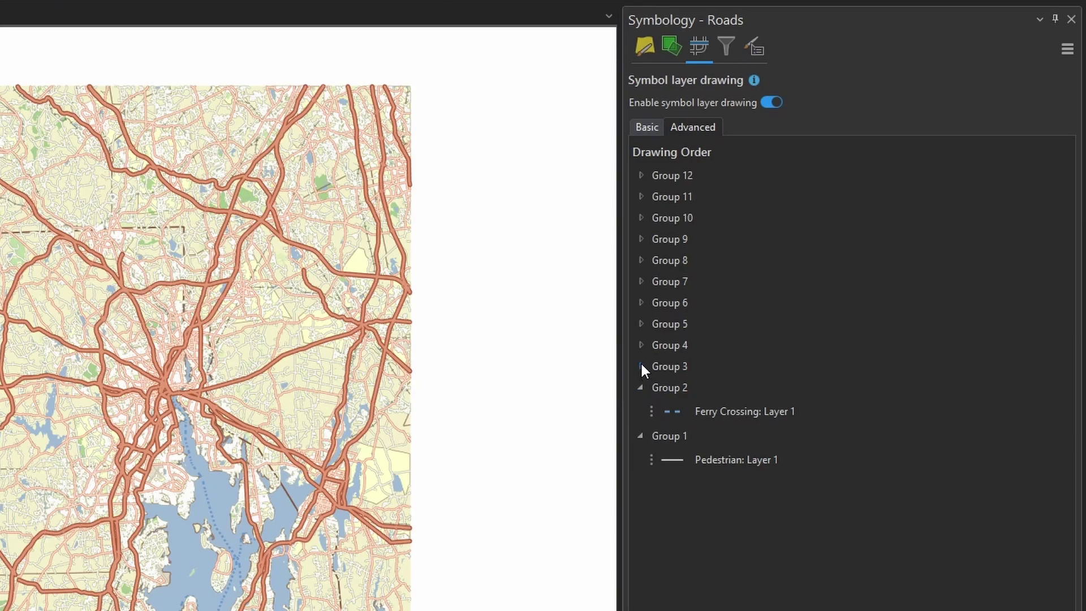
pyautogui.click(641, 366)
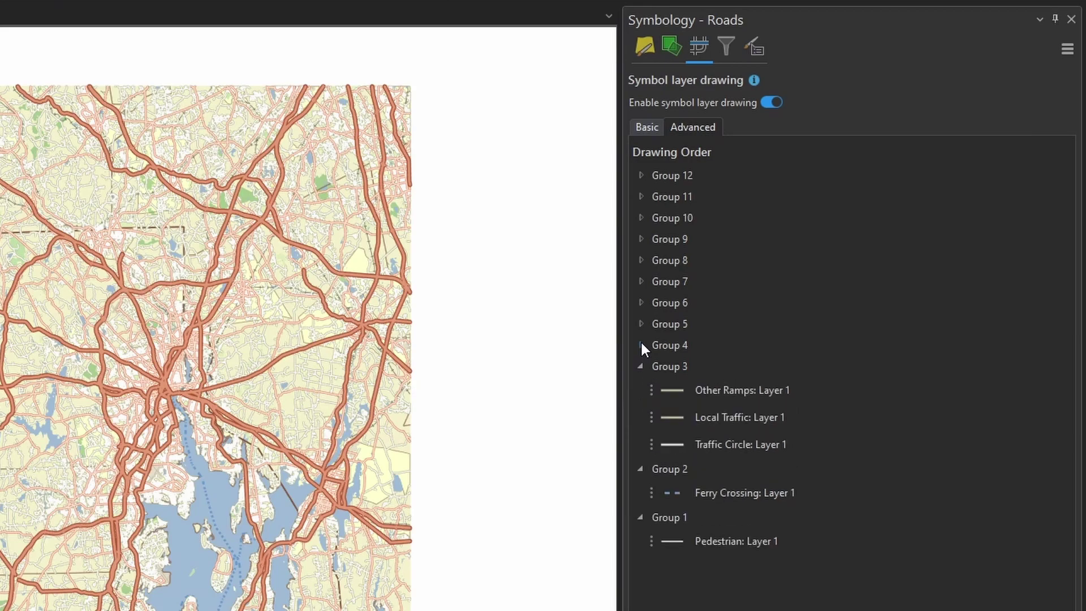
pyautogui.click(641, 345)
pyautogui.click(642, 323)
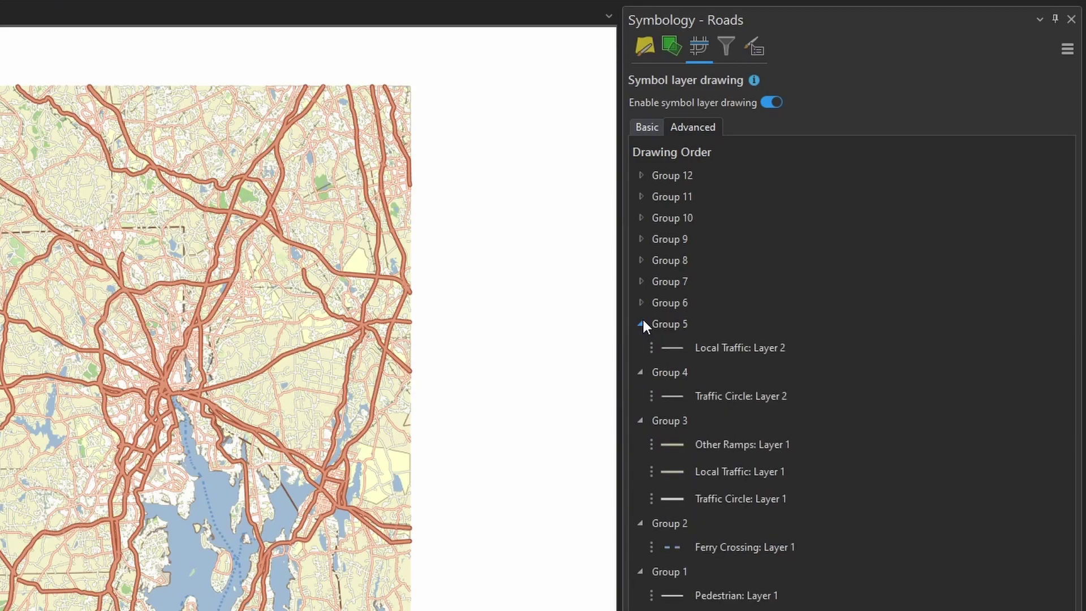
pyautogui.click(641, 303)
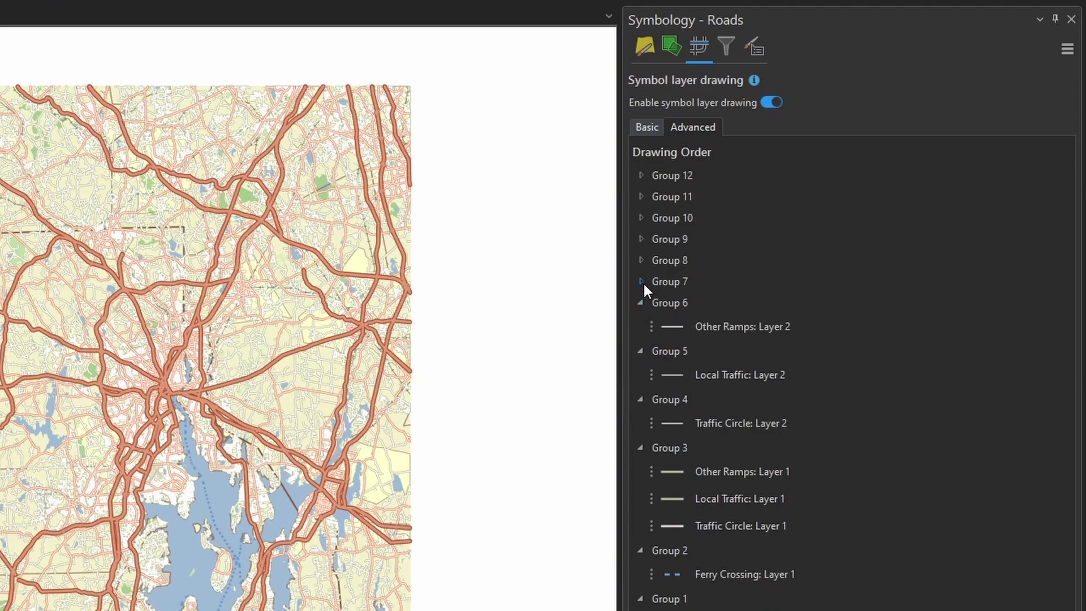
pyautogui.click(643, 281)
pyautogui.click(643, 259)
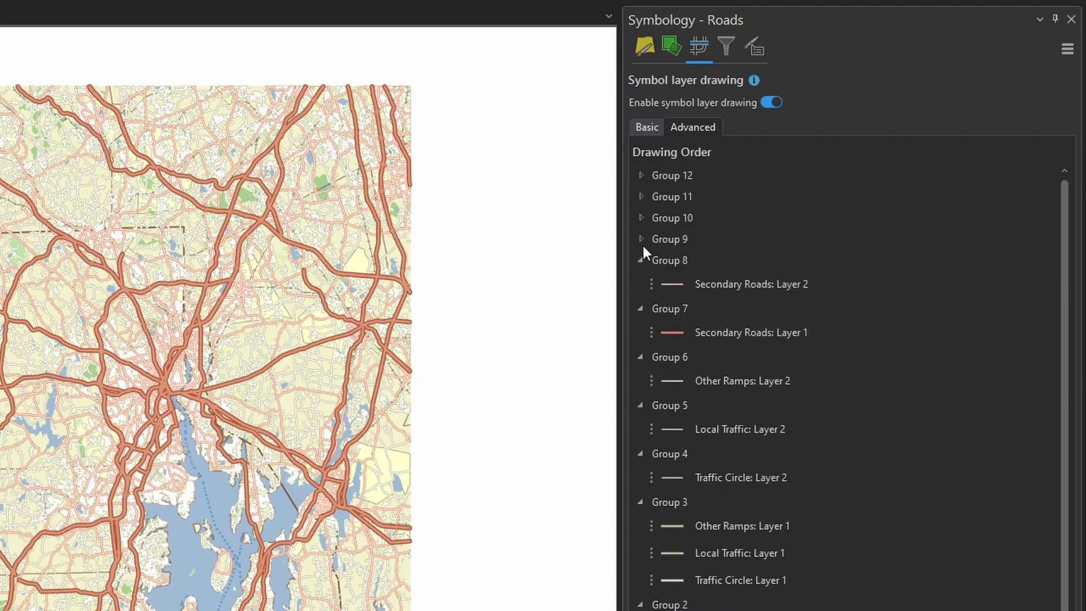
pyautogui.click(641, 239)
pyautogui.click(641, 219)
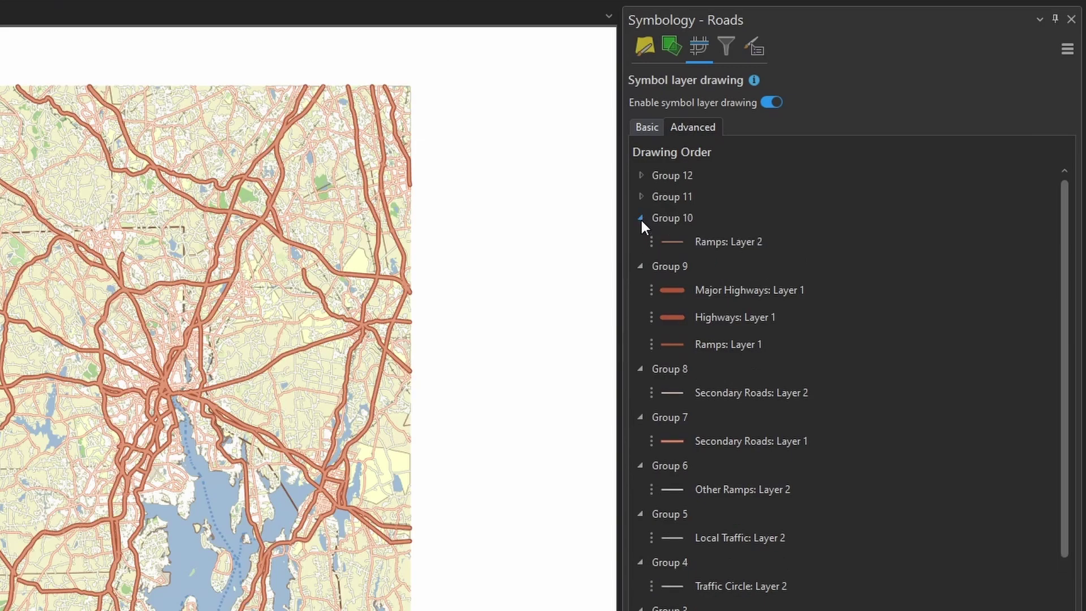
pyautogui.click(641, 196)
pyautogui.click(641, 176)
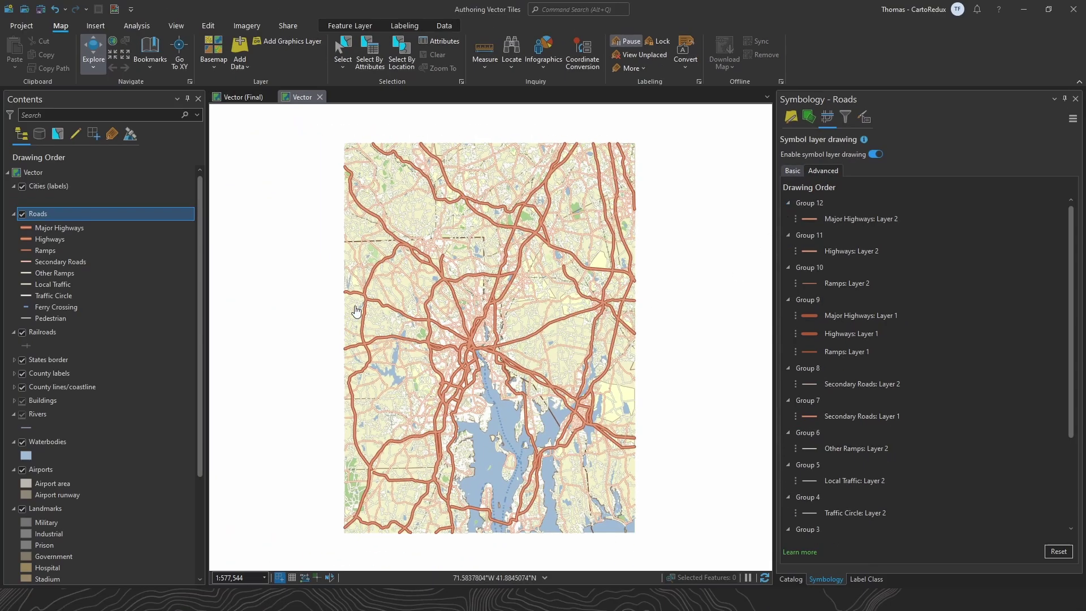
# Open the Major Highways line symbol to inspect its two solid stroke layers
pyautogui.click(31, 228)
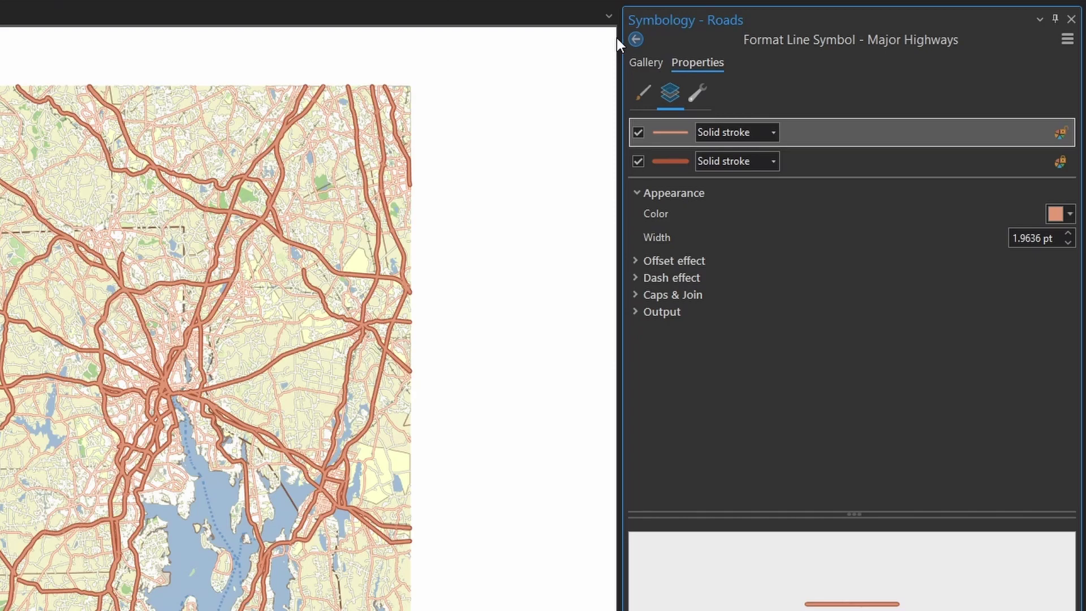
pyautogui.click(634, 40)
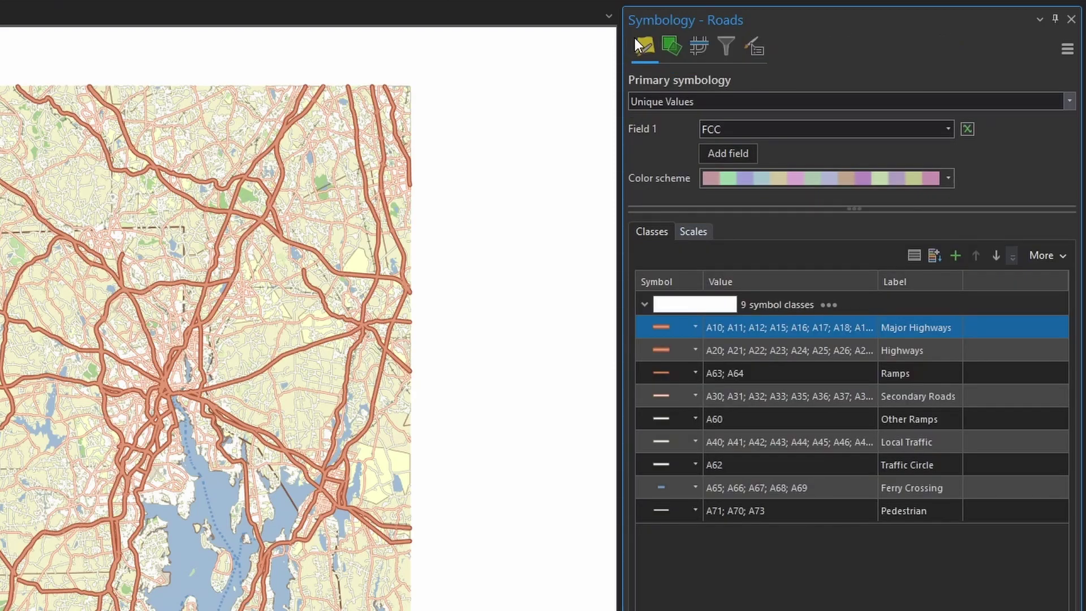
pyautogui.click(709, 48)
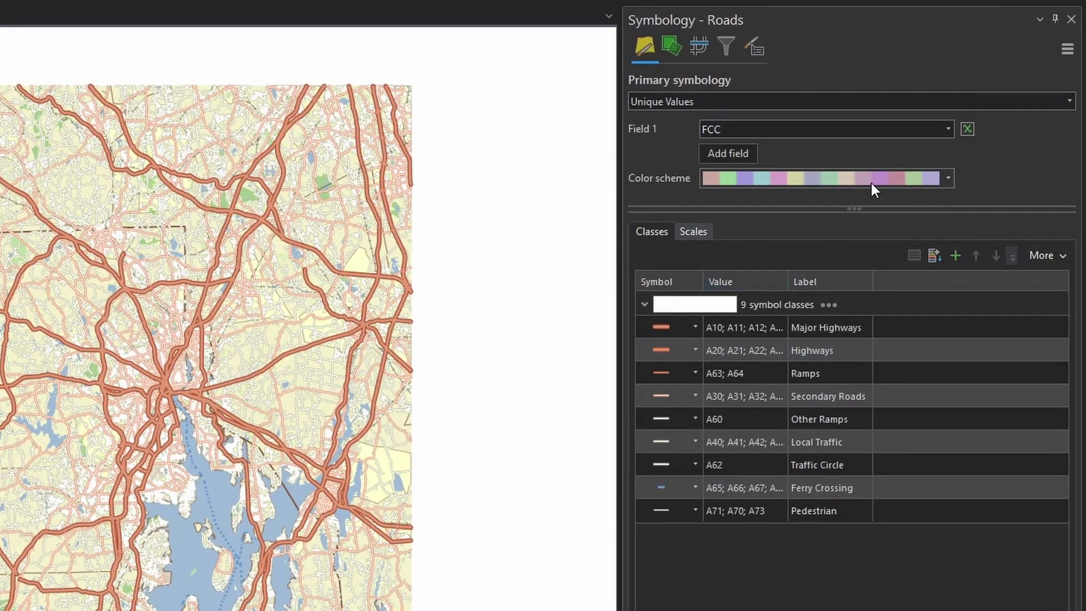
pyautogui.click(1070, 102)
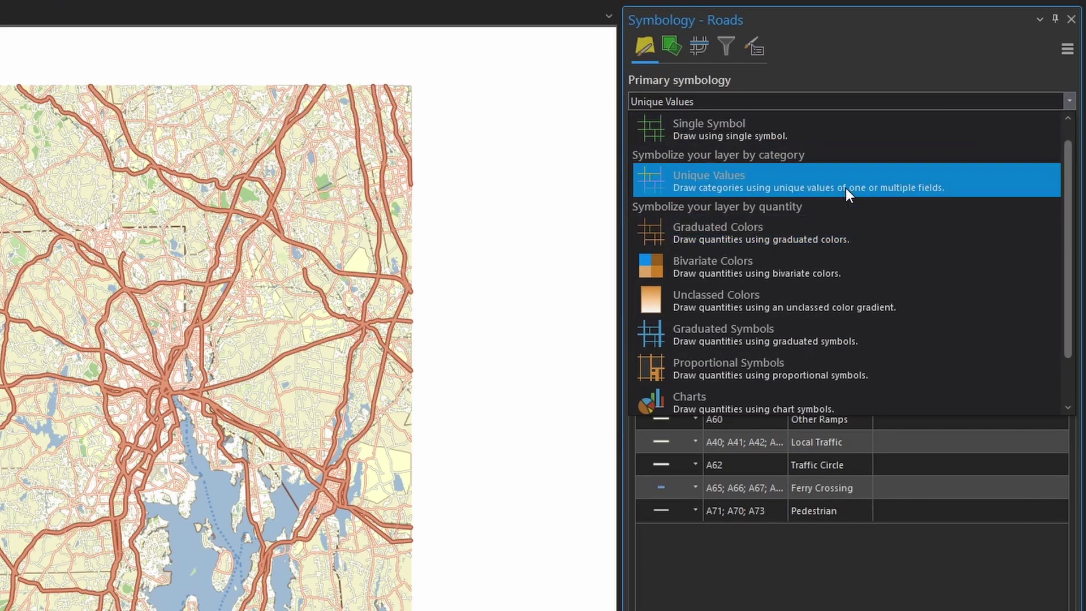
pyautogui.click(940, 69)
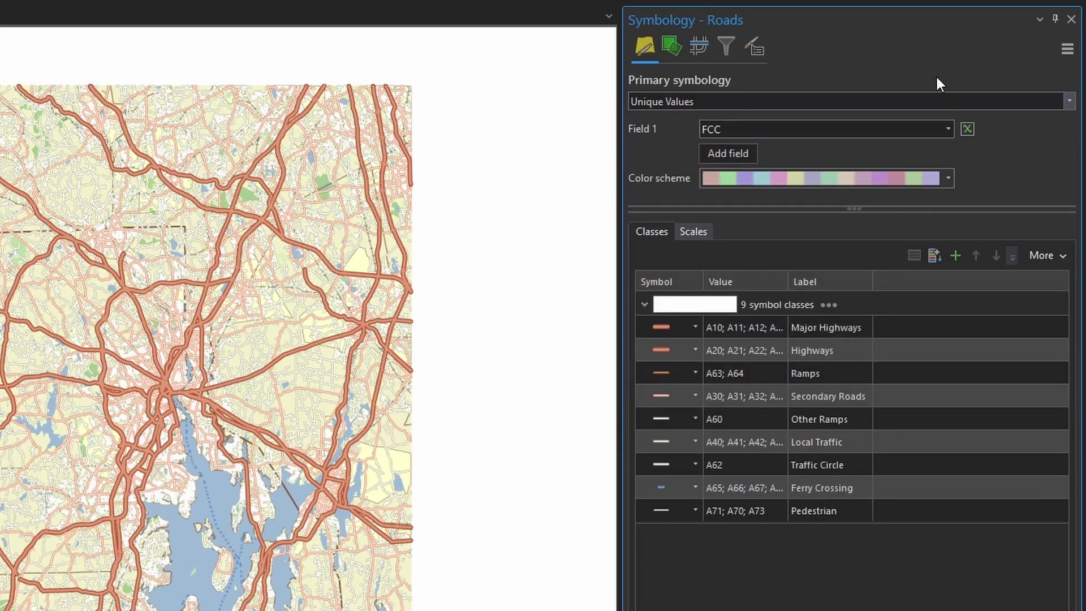
pyautogui.click(702, 233)
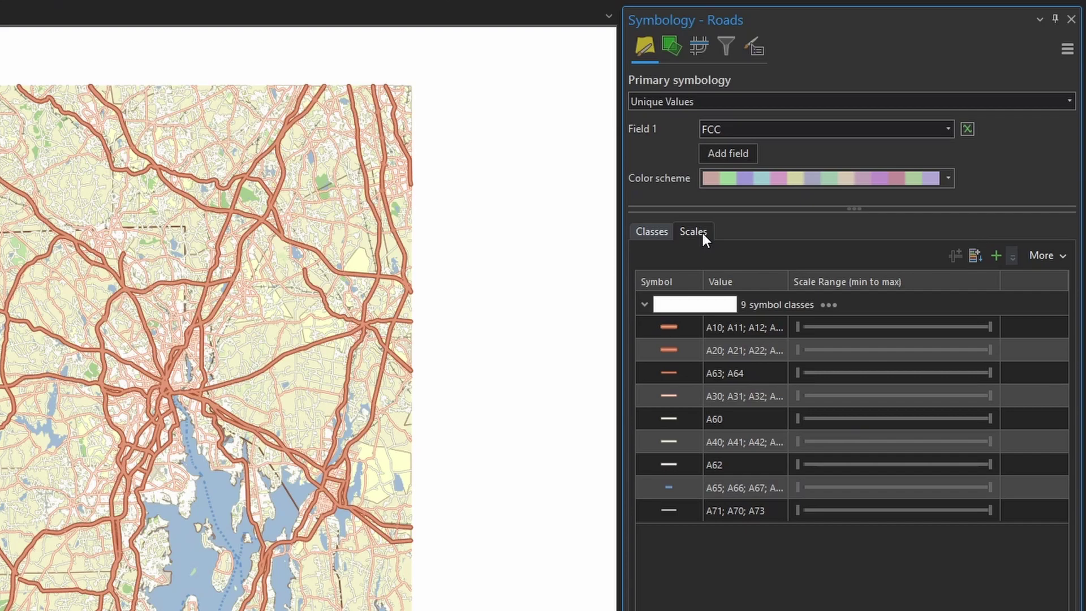
pyautogui.click(796, 511)
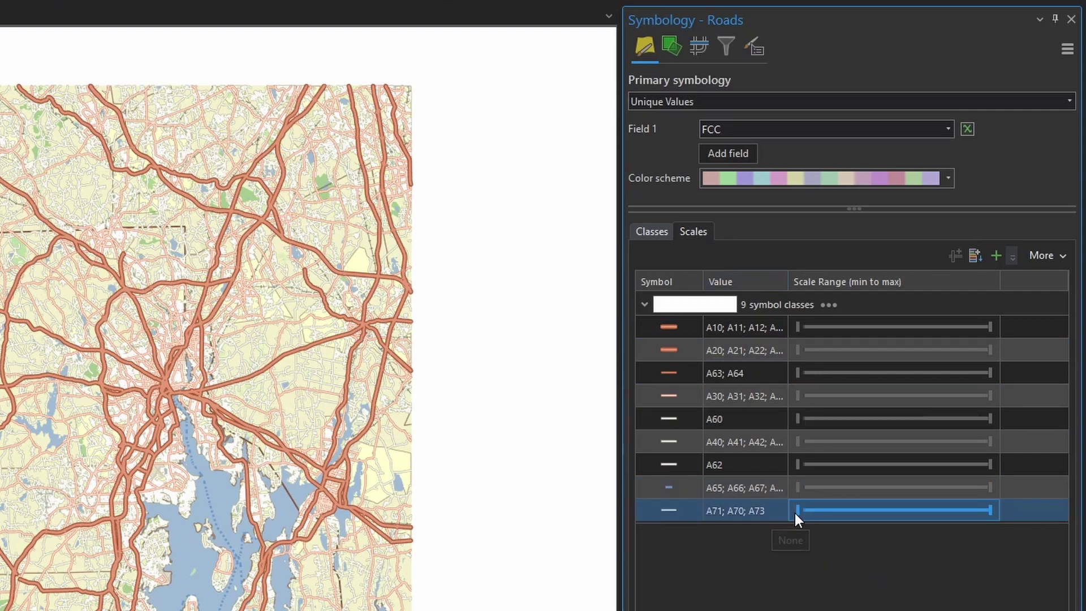
pyautogui.click(798, 511)
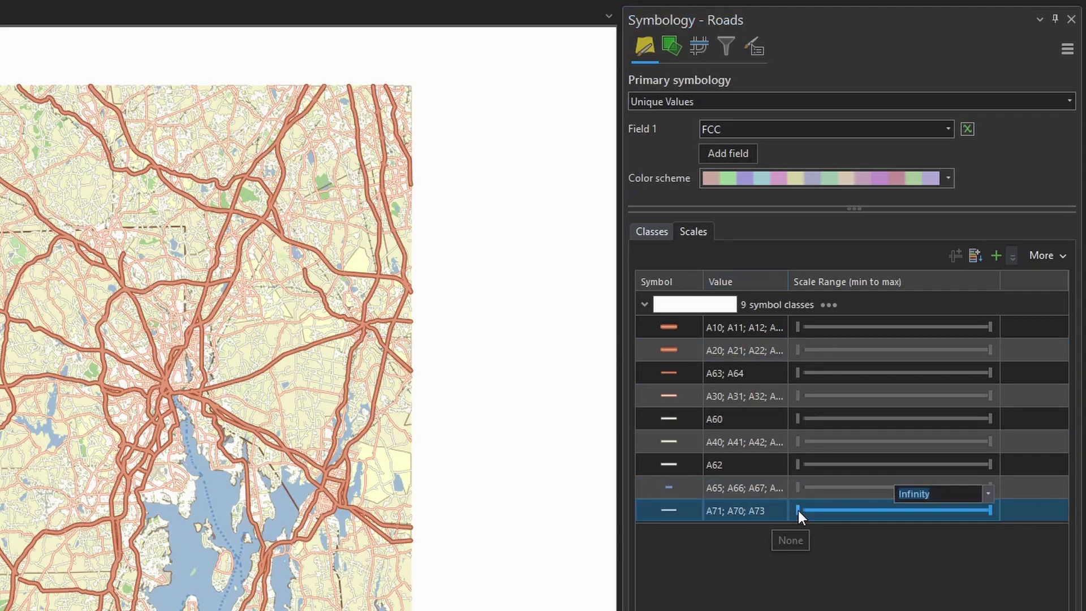
pyautogui.click(990, 493)
pyautogui.click(959, 403)
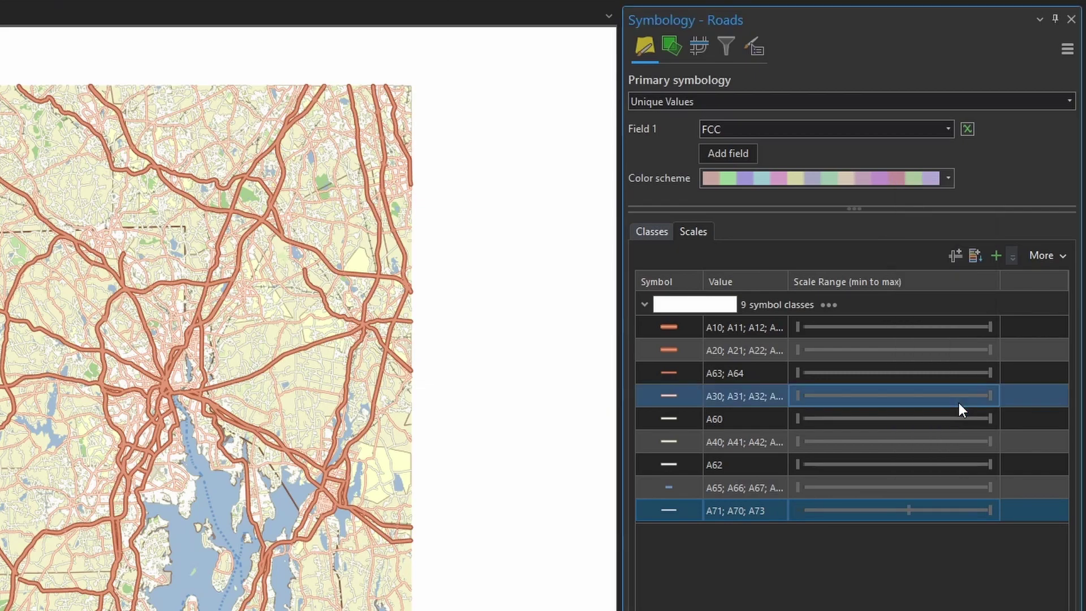
pyautogui.moveTo(797, 487); pyautogui.dragTo(871, 491)
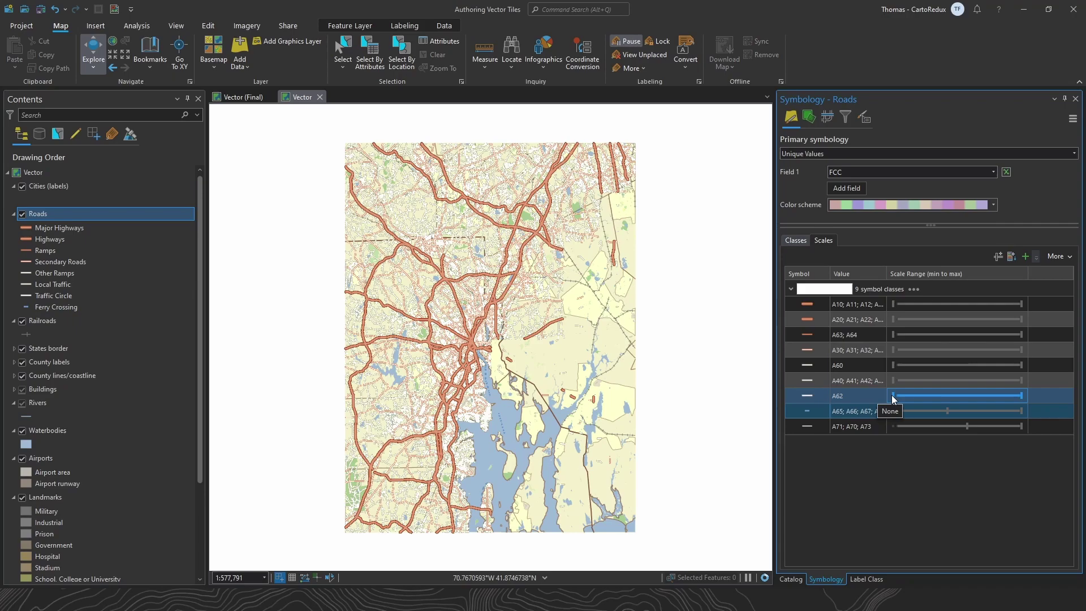
pyautogui.moveTo(796, 464); pyautogui.dragTo(831, 466)
pyautogui.moveTo(914, 400); pyautogui.dragTo(963, 401)
pyautogui.moveTo(894, 380); pyautogui.dragTo(956, 372)
pyautogui.moveTo(894, 350); pyautogui.dragTo(958, 335)
pyautogui.moveTo(894, 319); pyautogui.dragTo(931, 310)
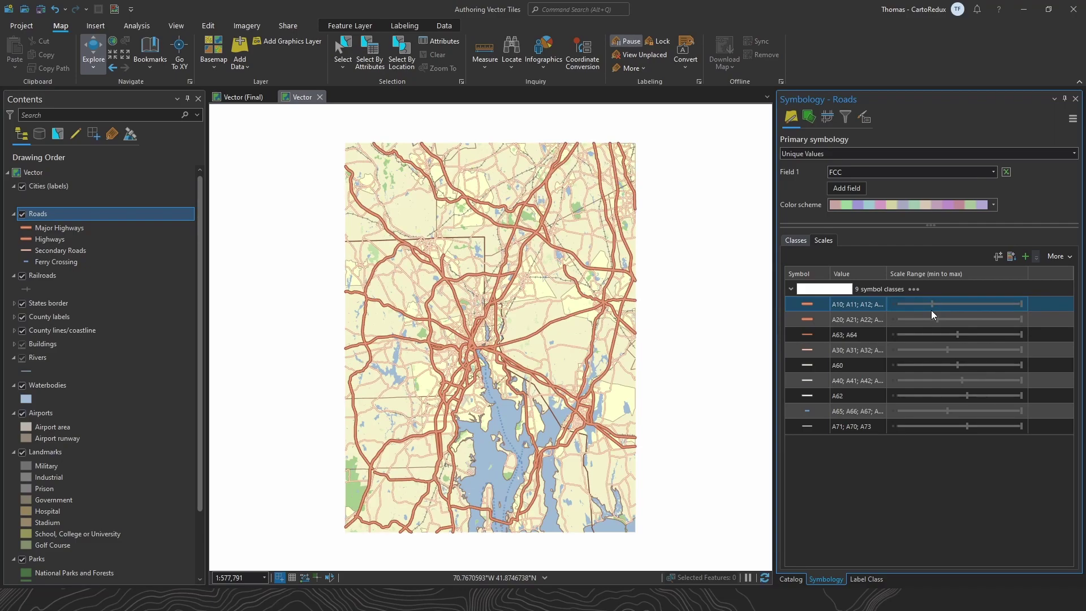
pyautogui.scroll(2, 477, 348)
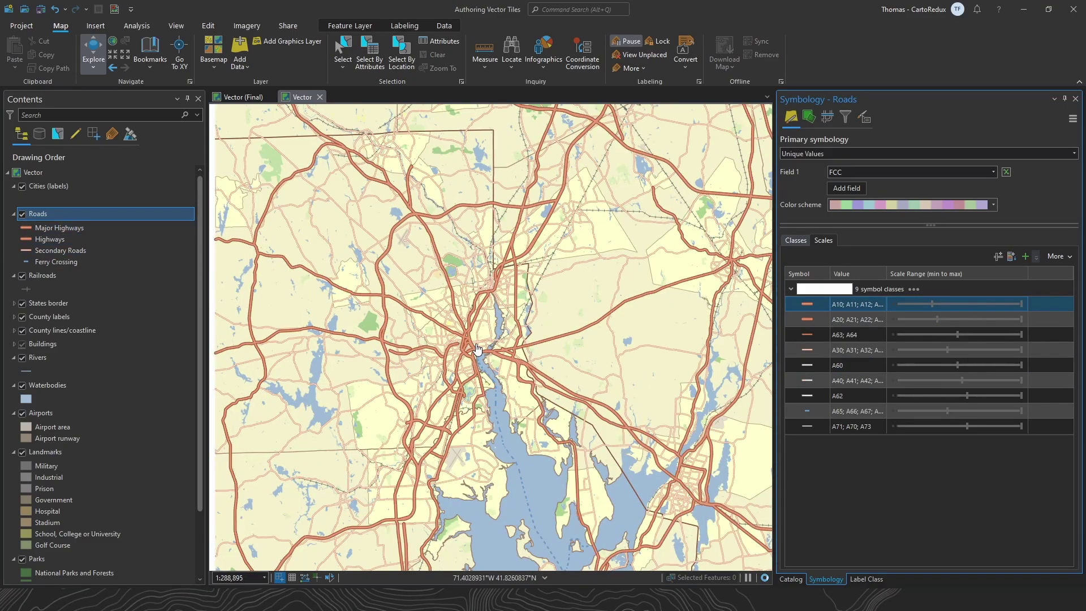
pyautogui.scroll(-2, 476, 348)
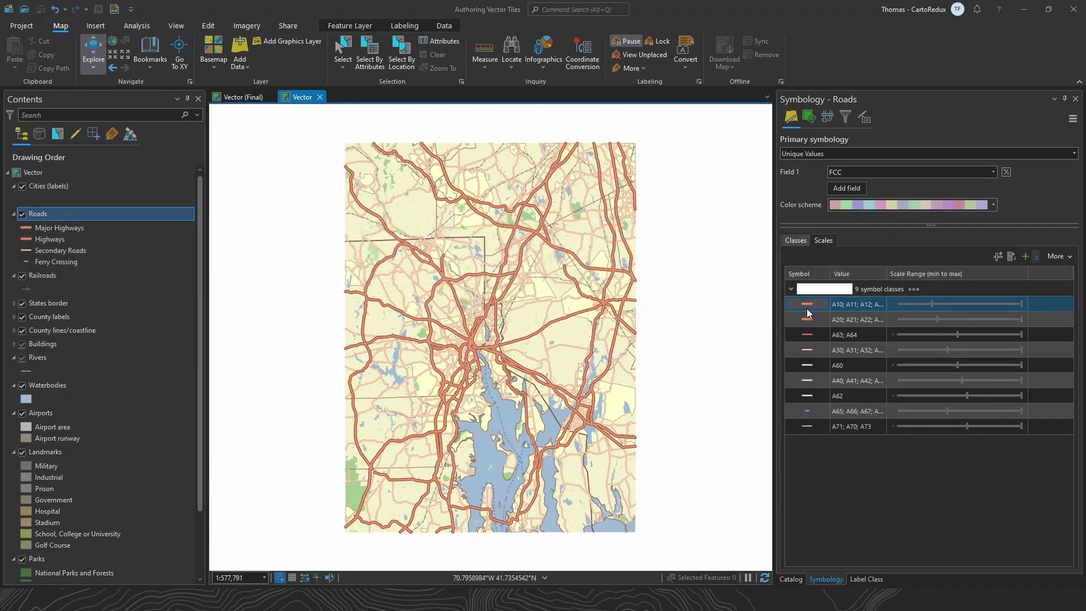
# Turn on scale-based sizing for the Major Highways line width
pyautogui.click(807, 305)
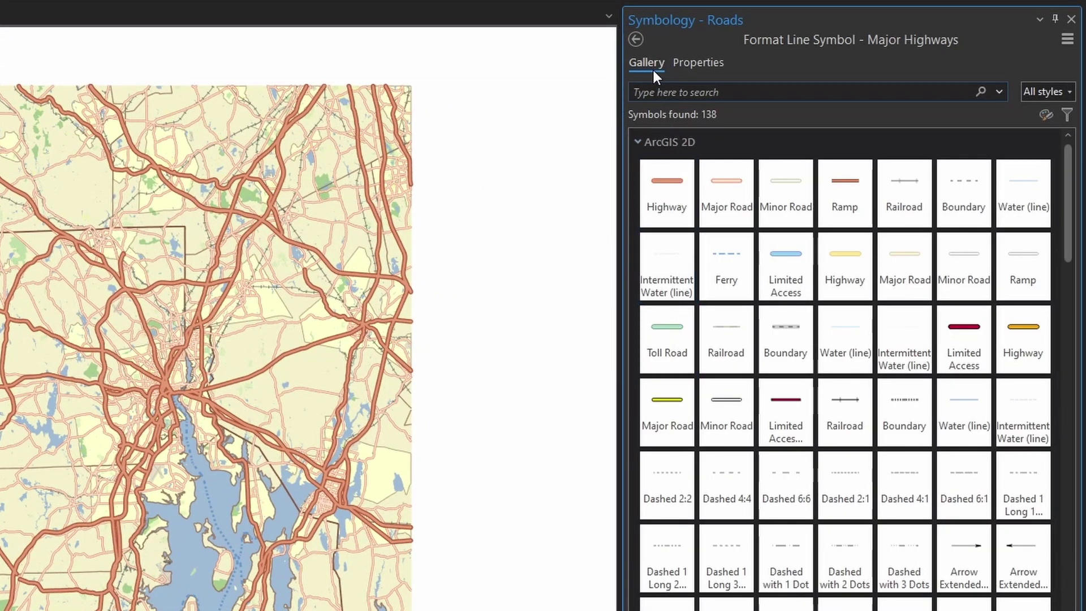
pyautogui.click(681, 60)
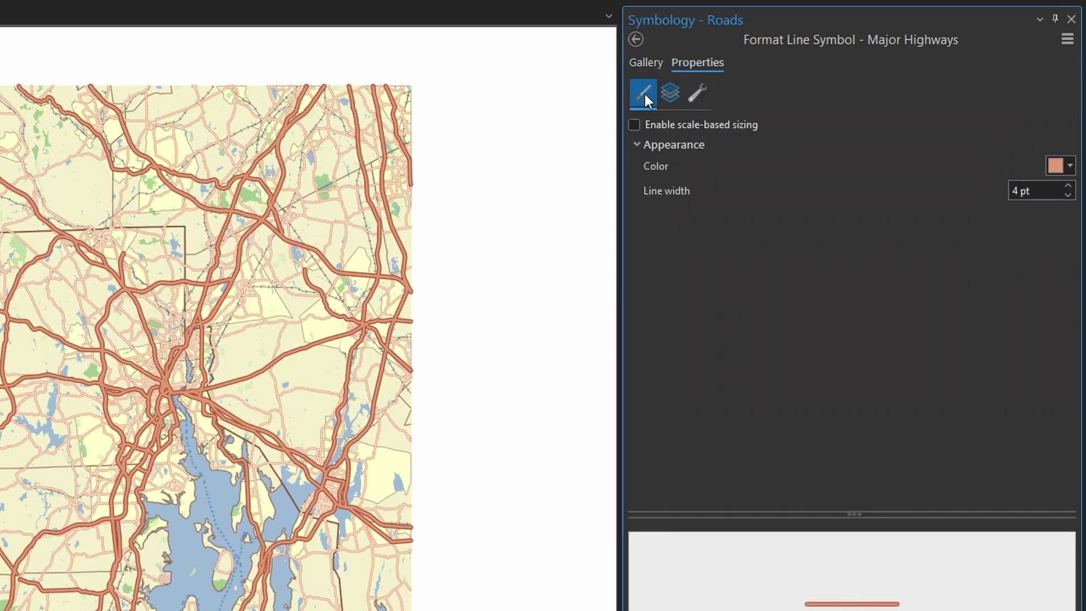
pyautogui.click(634, 125)
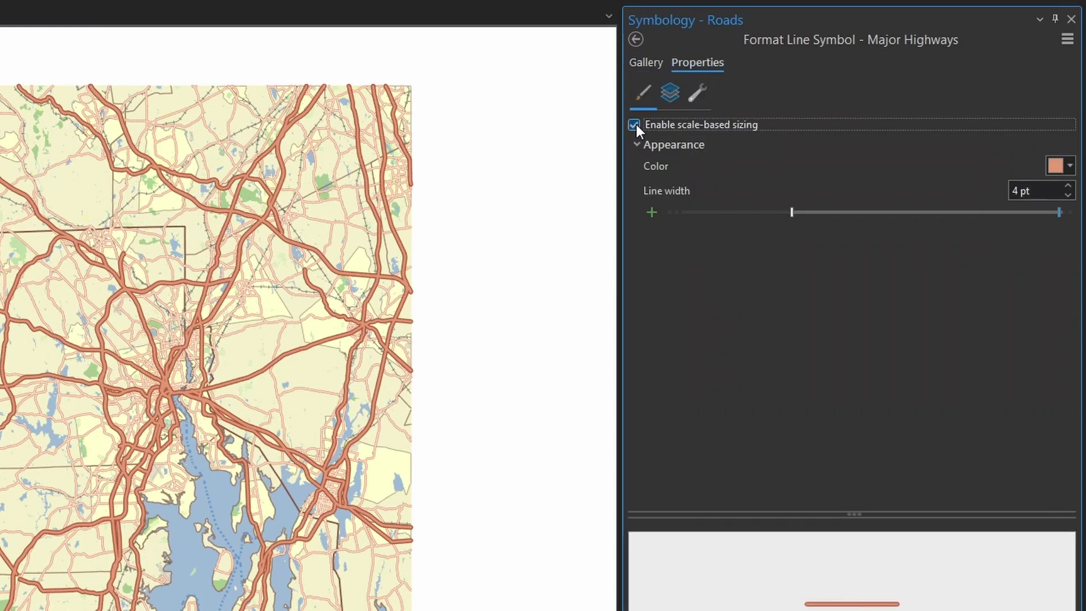
pyautogui.click(792, 212)
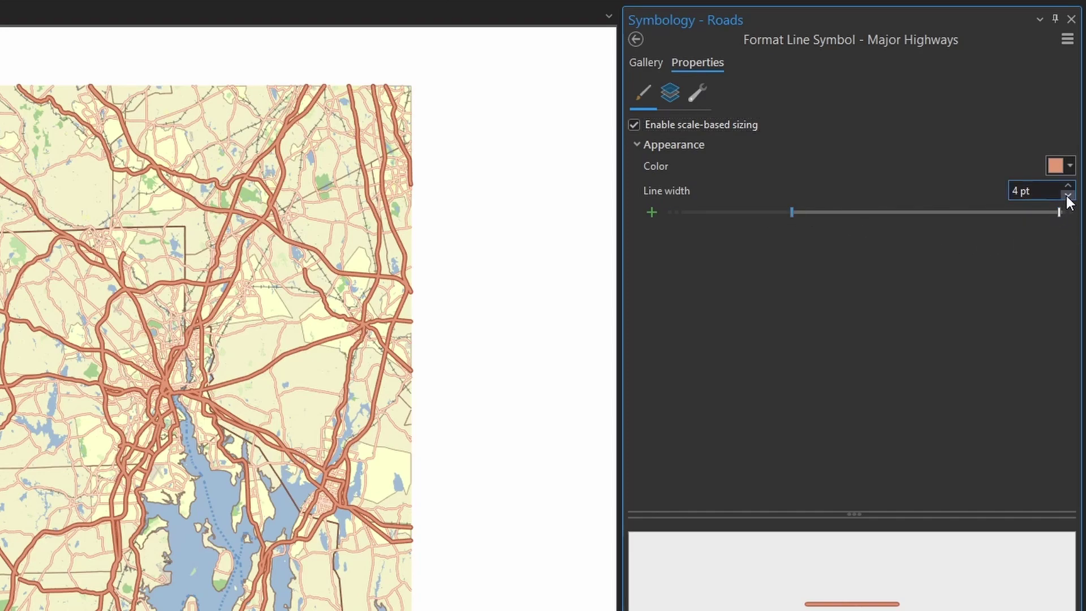
# Move the far-end width stop to another scale and set its line width to 12 pt
pyautogui.click(1059, 213)
pyautogui.moveTo(1059, 213); pyautogui.dragTo(978, 211)
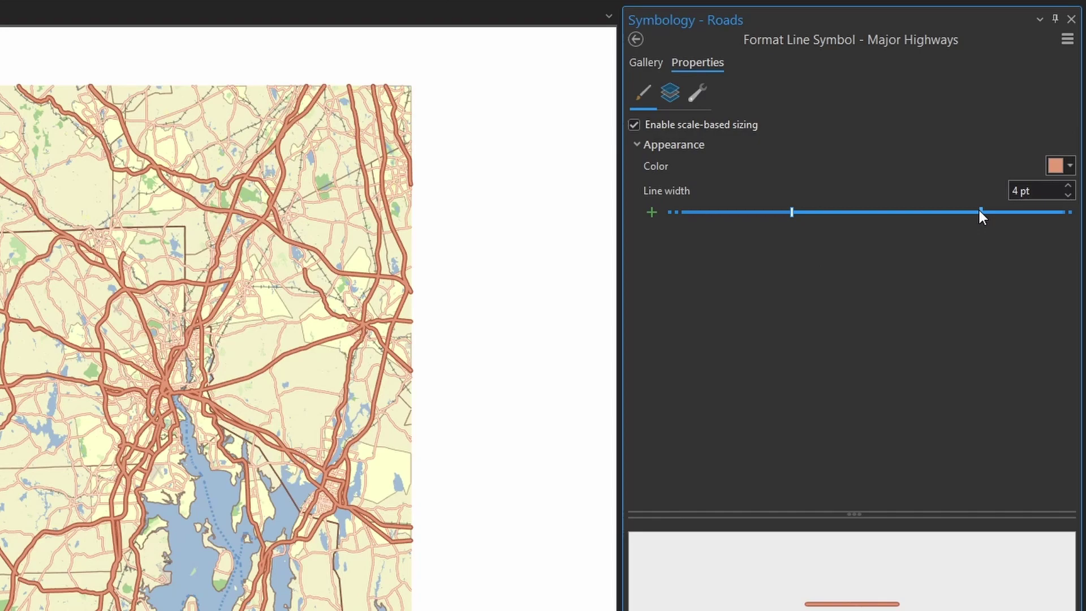
pyautogui.click(1014, 190)
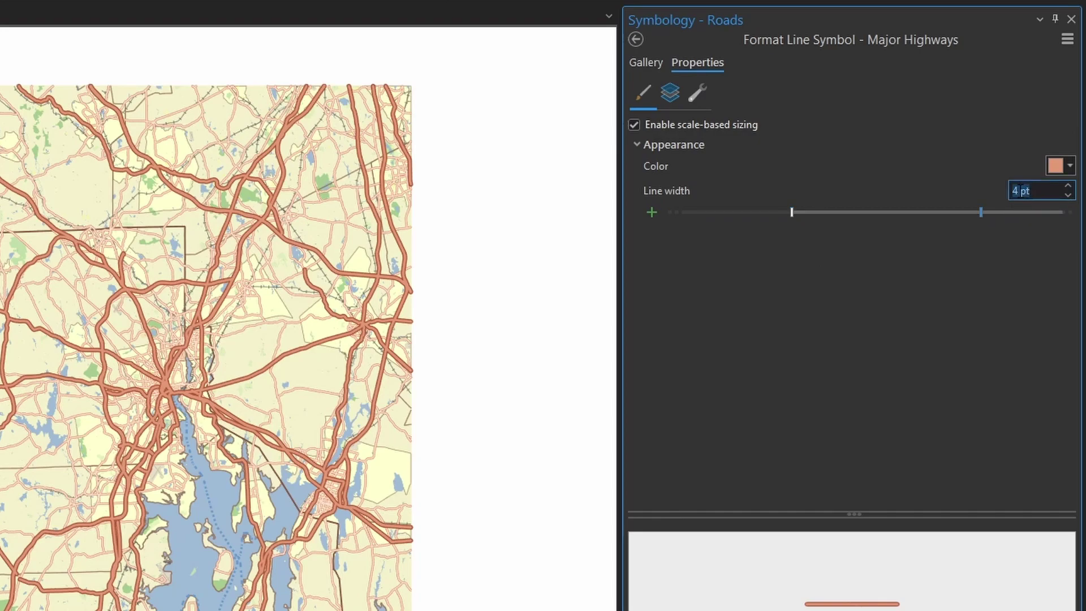
pyautogui.doubleClick(1014, 190)
pyautogui.write('12')
pyautogui.press('Tab')
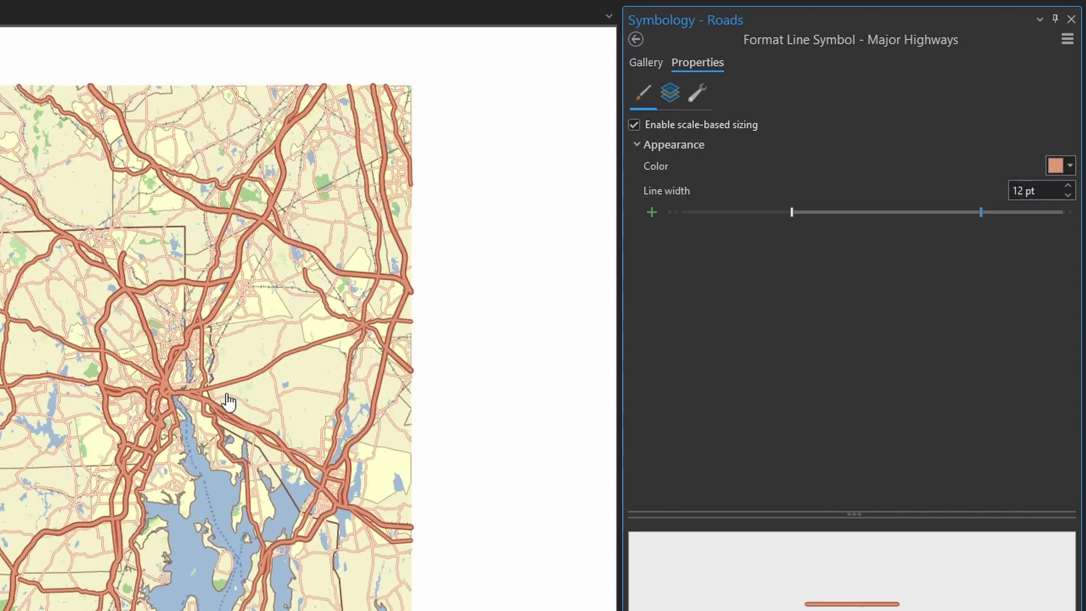
pyautogui.scroll(-3, 218, 390)
# Turn on scale-based sizing for Highways and set a width stop to 6 pt
pyautogui.click(50, 238)
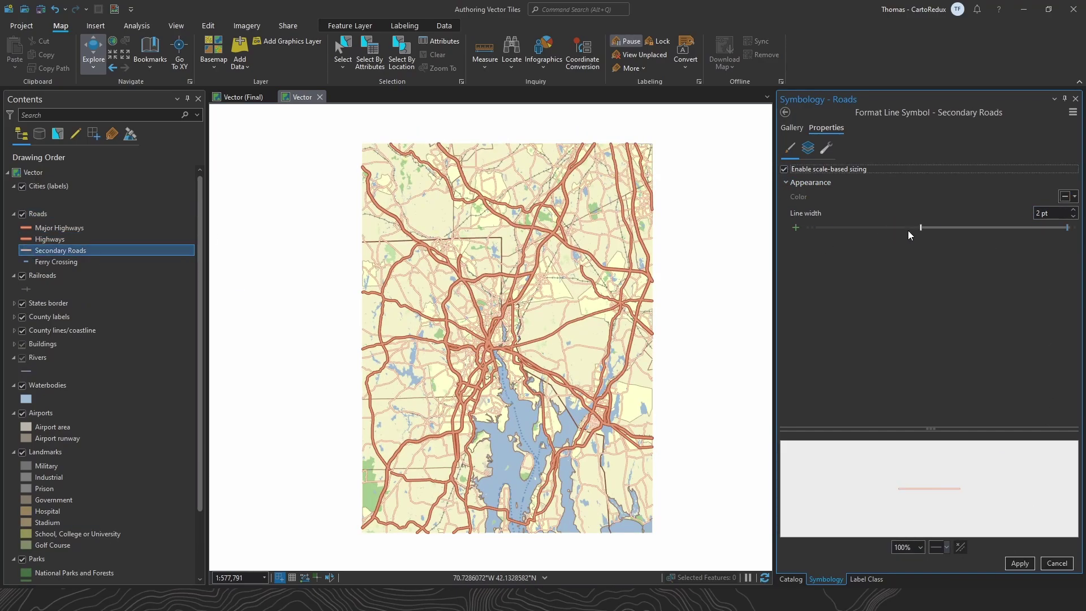
pyautogui.click(1017, 227)
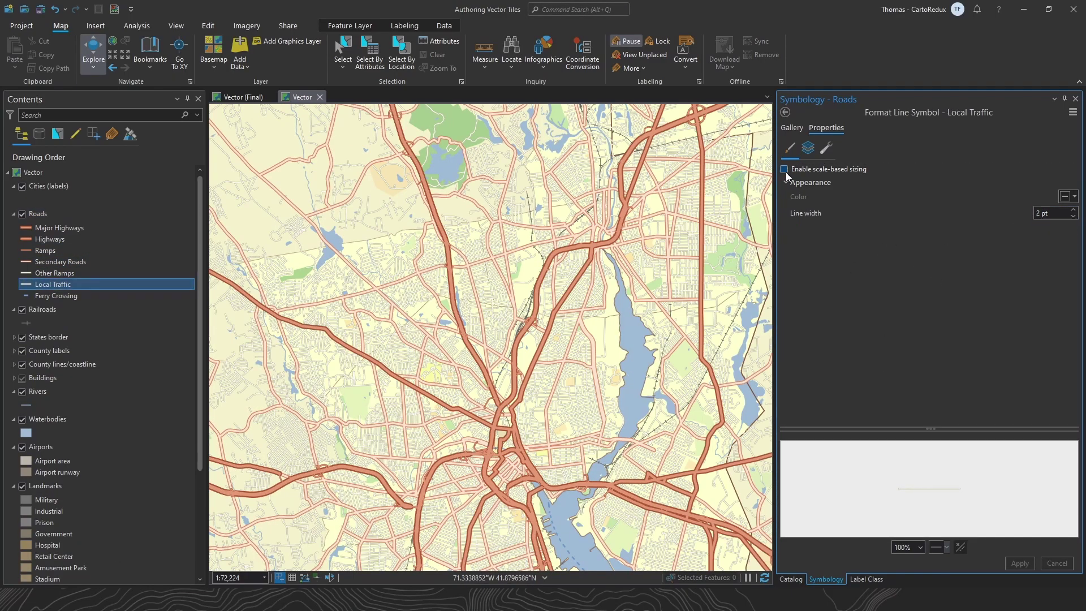
pyautogui.click(784, 170)
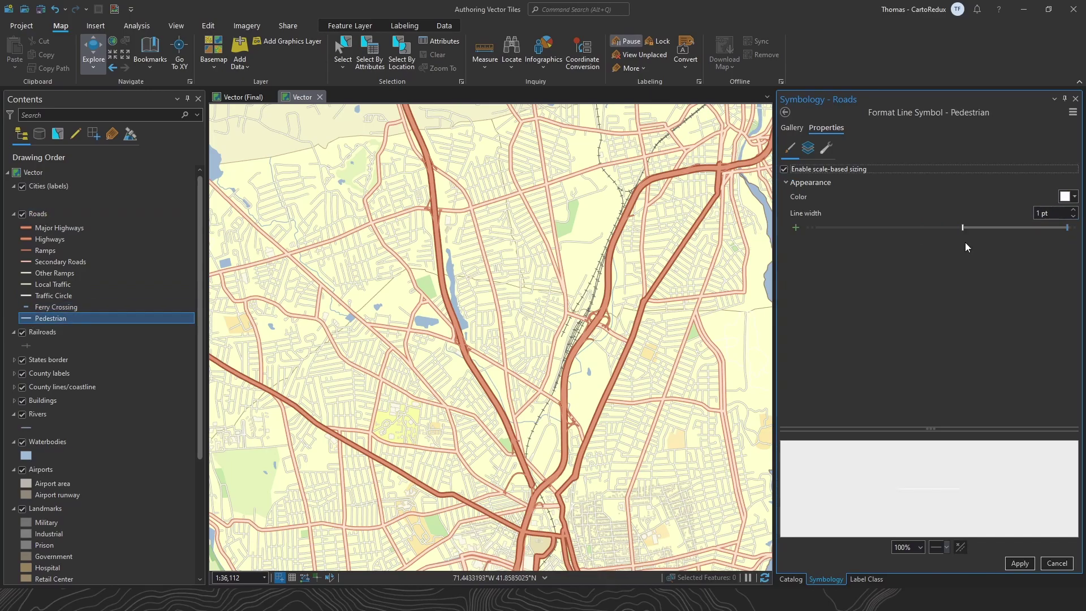
pyautogui.doubleClick(1033, 213)
pyautogui.write('6')
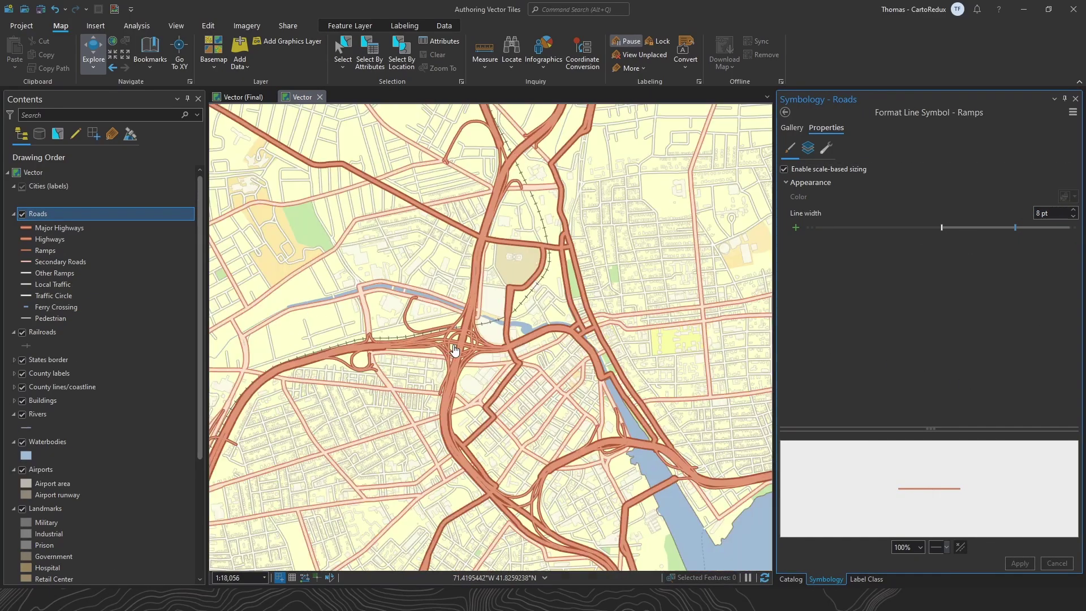
# Add 5 pt width stops to Major Highways and Highways and apply them
pyautogui.click(59, 227)
pyautogui.click(953, 227)
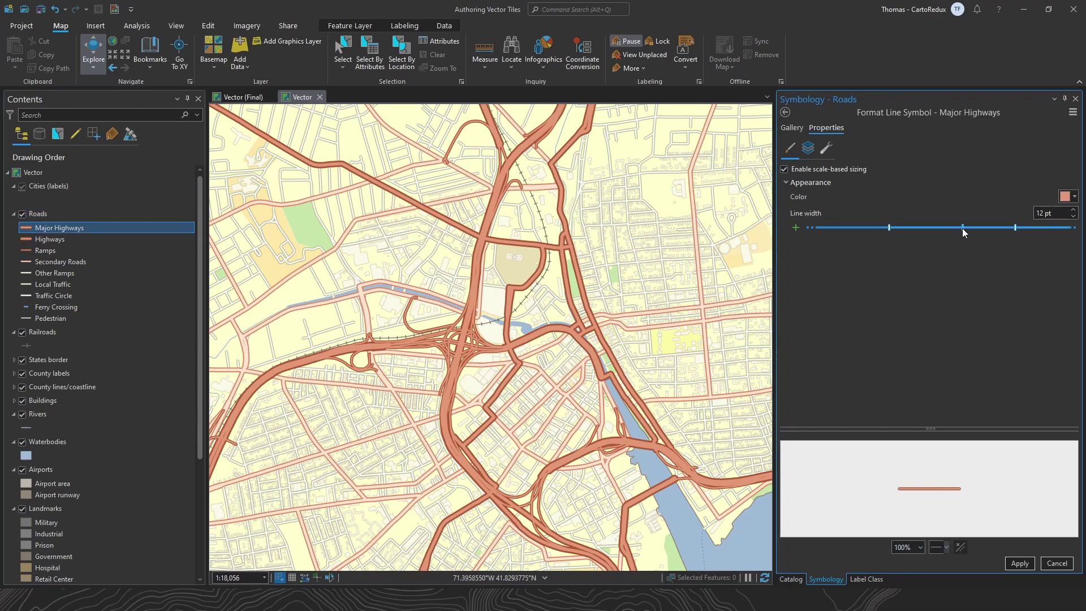
pyautogui.click(1020, 563)
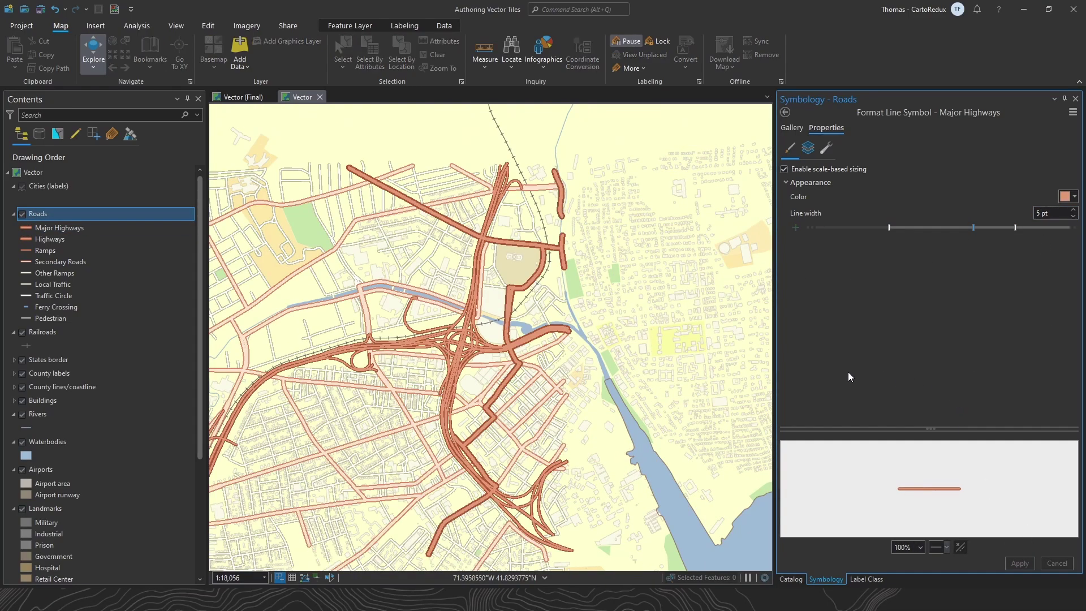
pyautogui.click(50, 239)
pyautogui.click(967, 228)
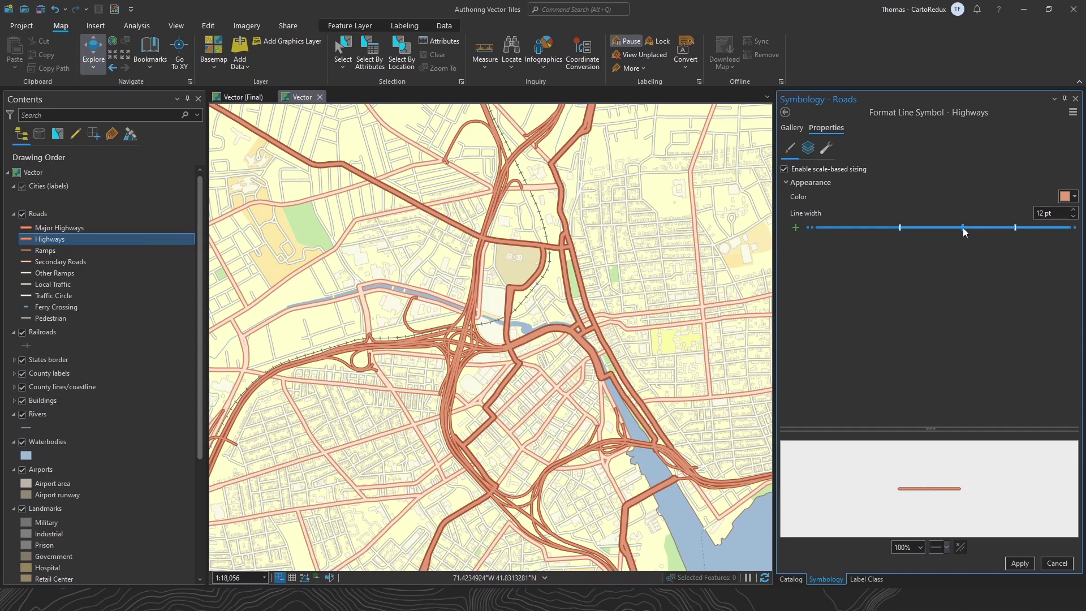
pyautogui.write('5')
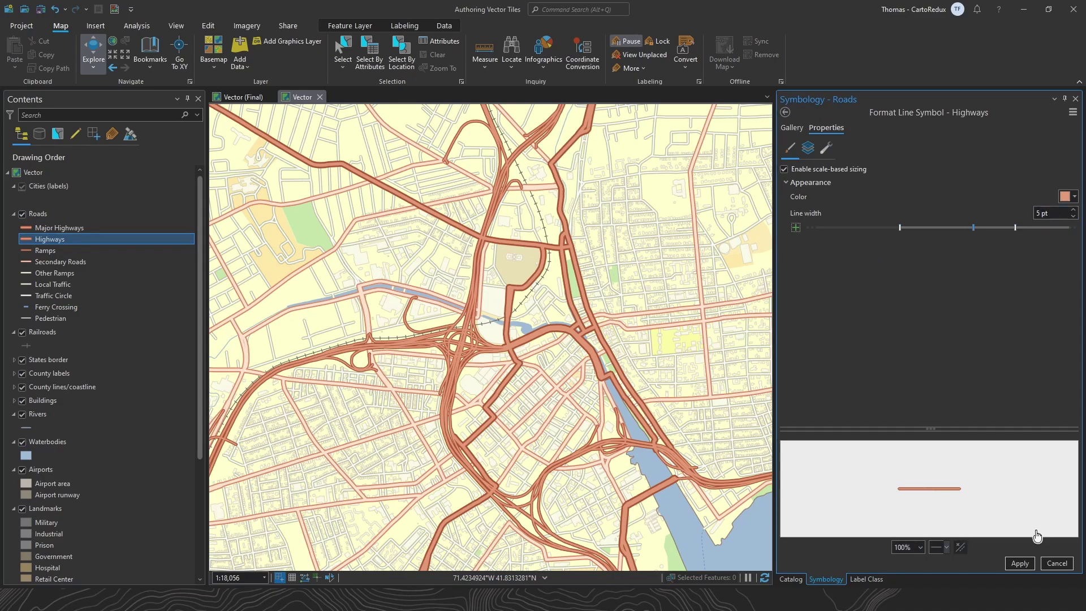
pyautogui.click(1020, 563)
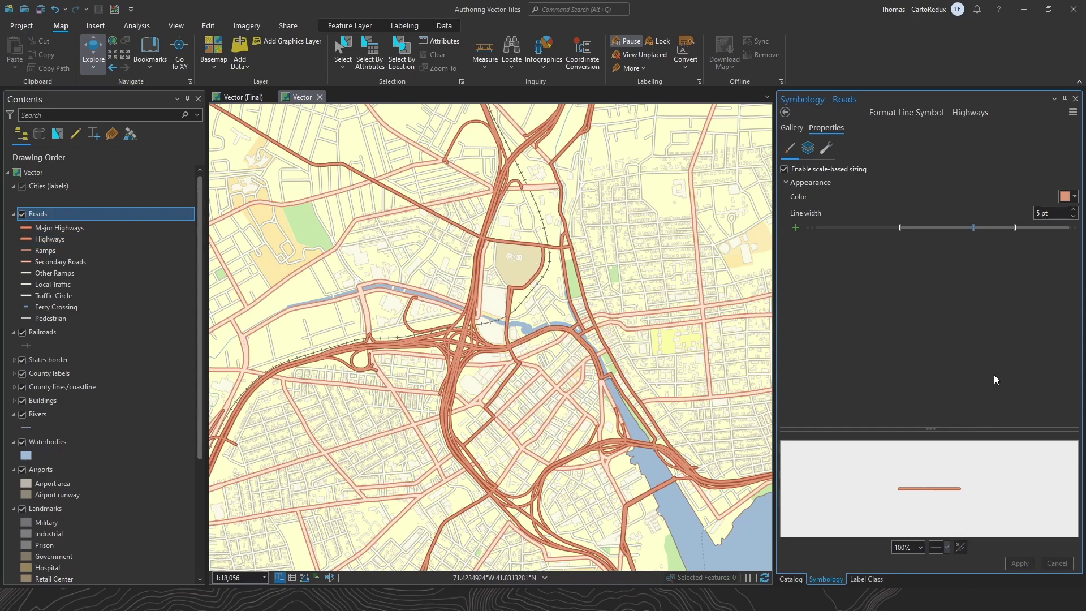
# Add a 5 pt width stop to Secondary Roads and apply it
pyautogui.click(32, 261)
pyautogui.click(964, 226)
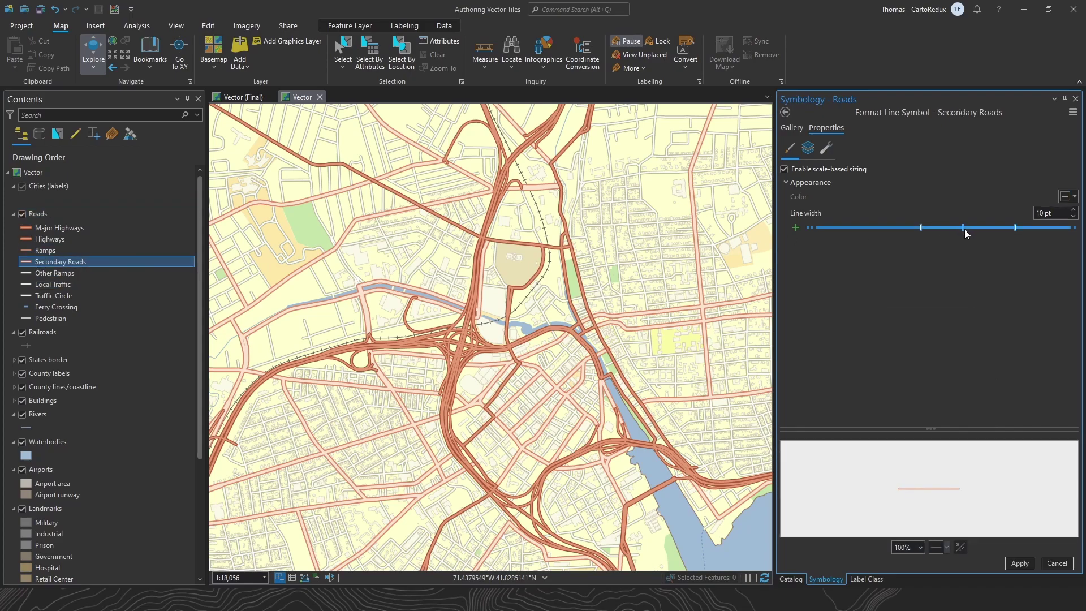
pyautogui.doubleClick(1045, 213)
pyautogui.write('5')
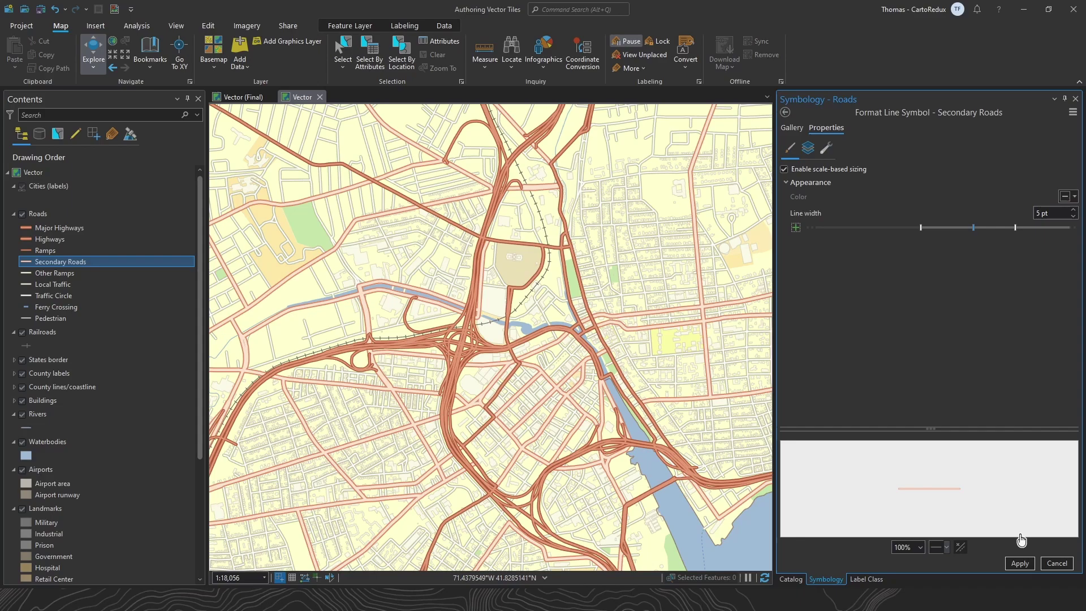
pyautogui.click(1020, 563)
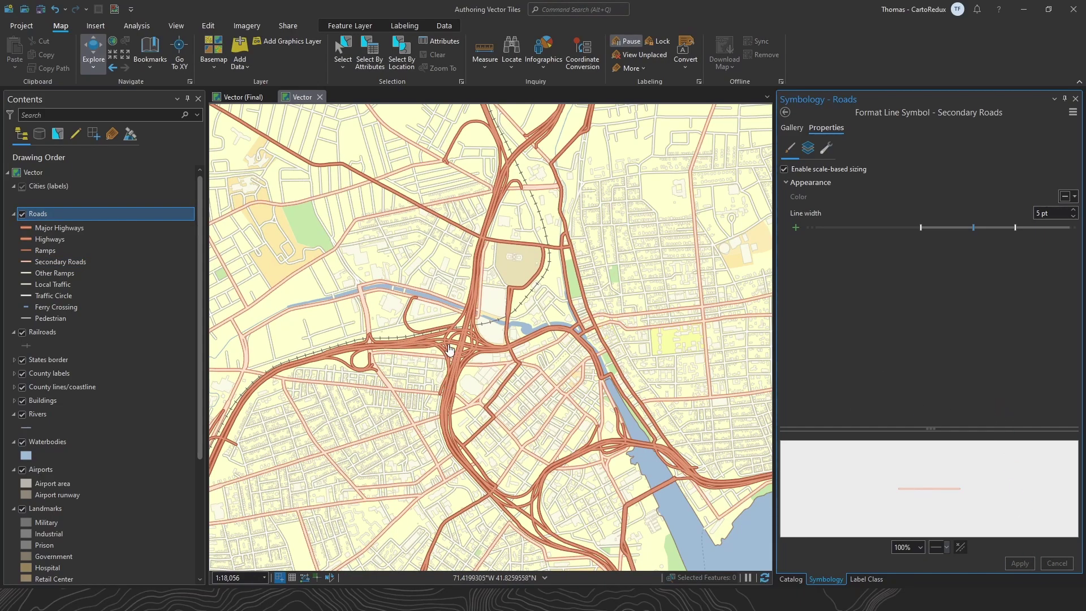
# Zoom in and out to compare road widths, then set the map scale to 1:577,791
pyautogui.scroll(-2, 453, 347)
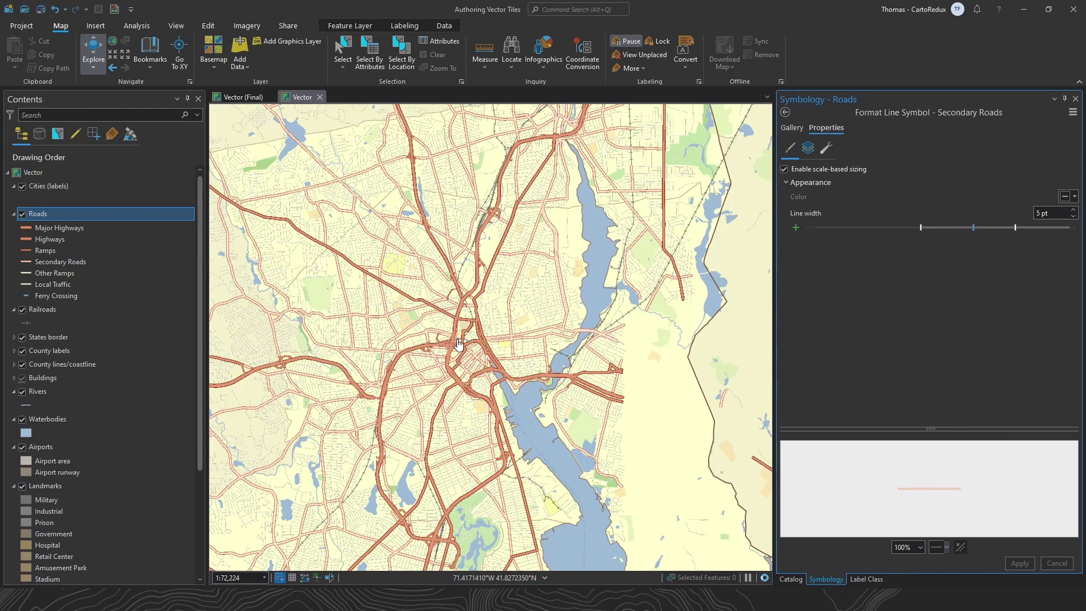
pyautogui.scroll(-2, 458, 344)
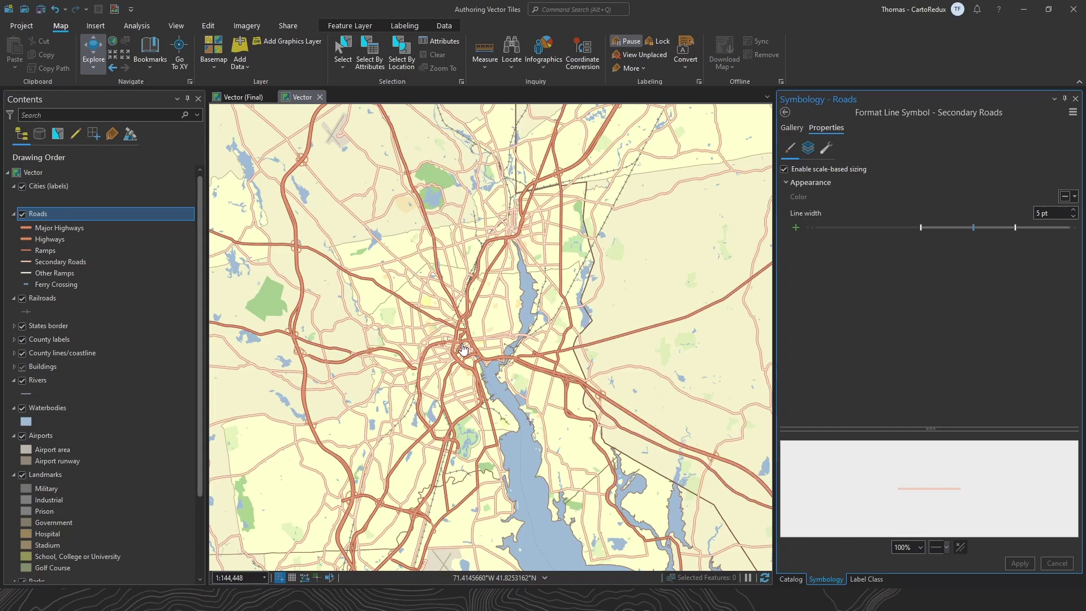
pyautogui.scroll(-2, 462, 348)
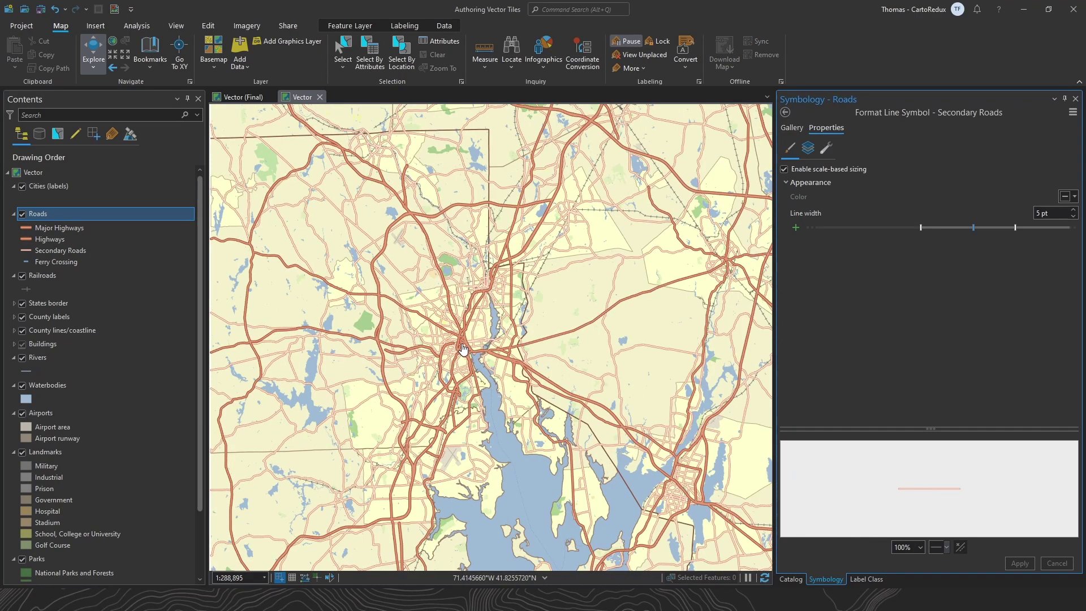
pyautogui.scroll(2, 463, 348)
pyautogui.scroll(2, 463, 348)
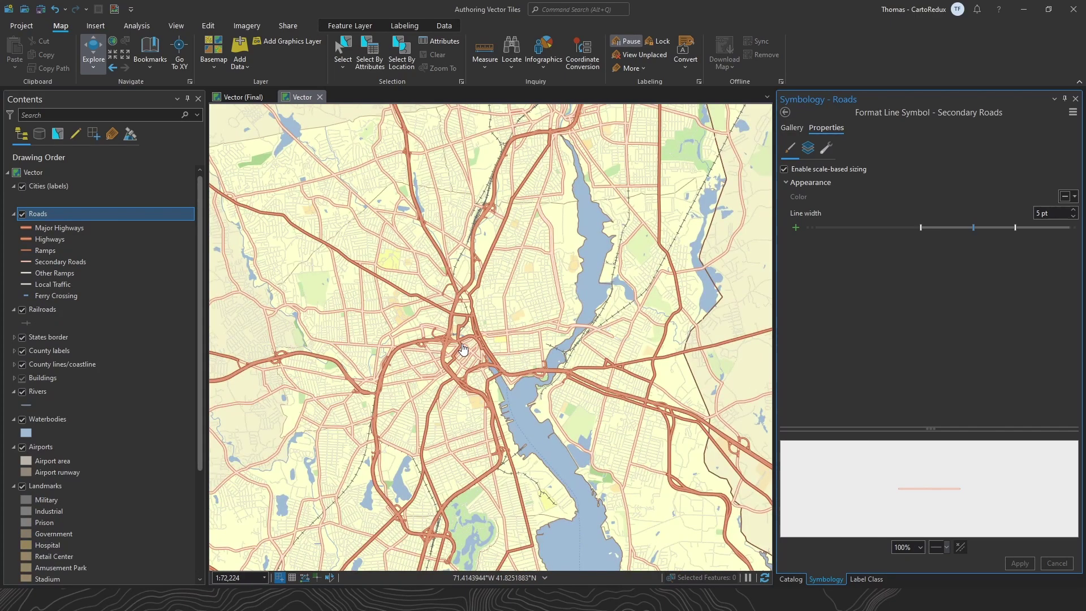
pyautogui.scroll(6, 463, 348)
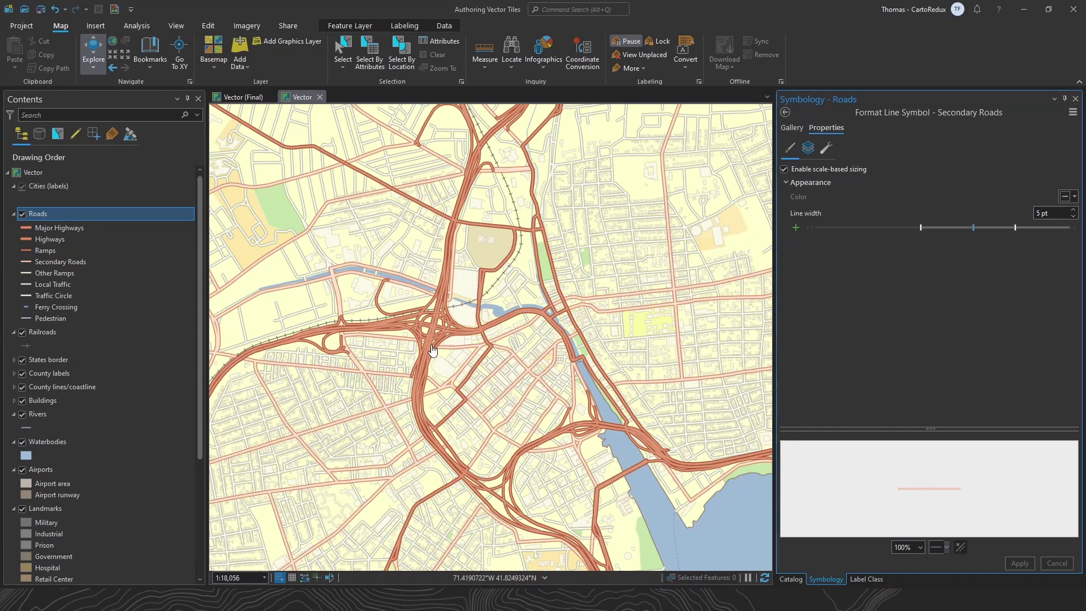
pyautogui.scroll(-1, 395, 376)
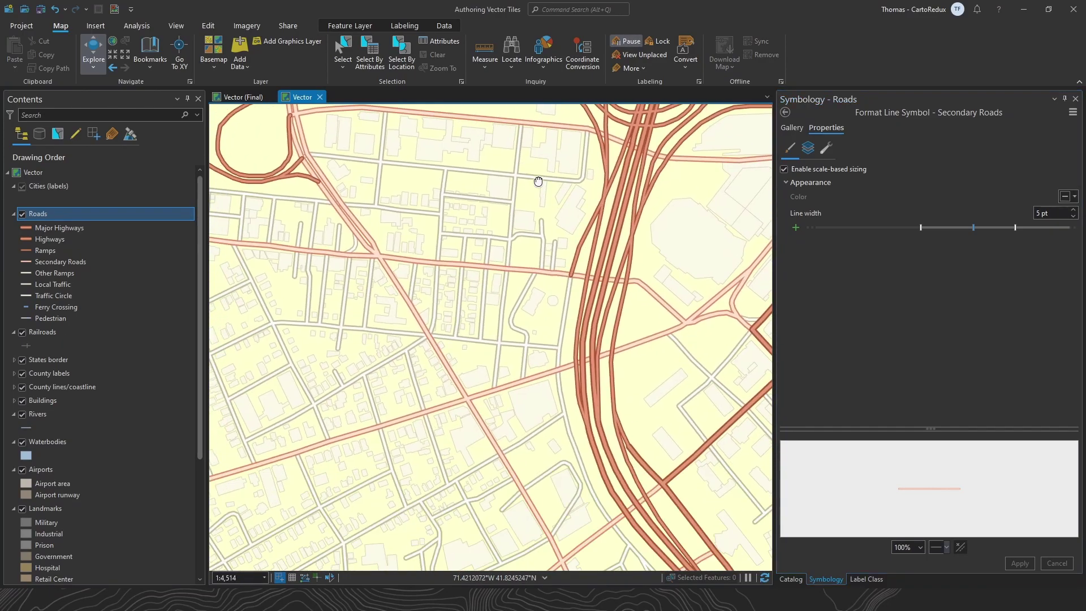
pyautogui.click(264, 578)
pyautogui.click(248, 544)
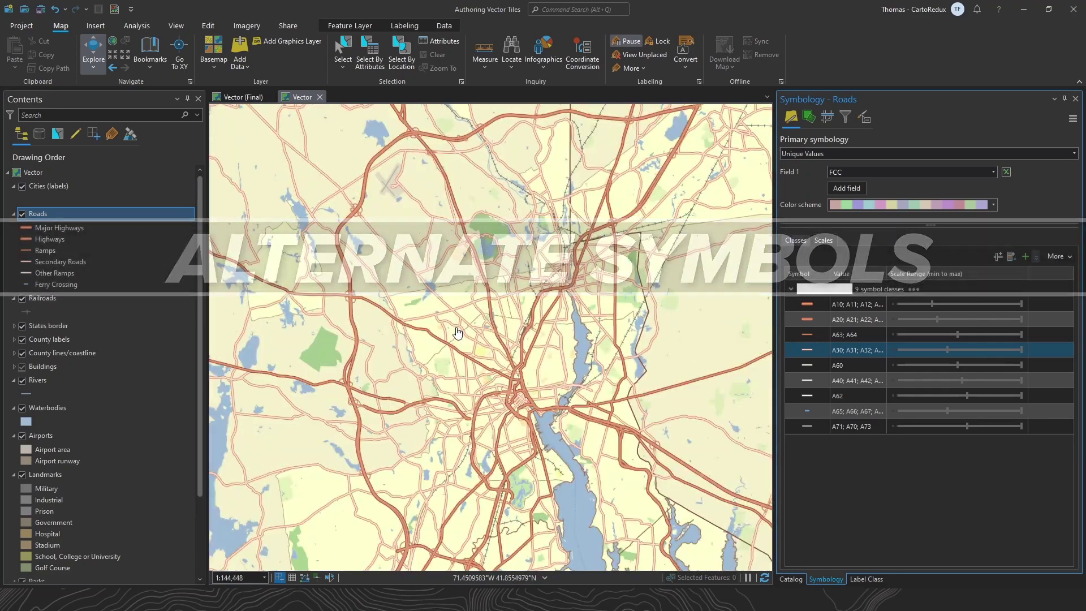
# Select the Local Traffic (A40) class together with A30 and toggle the Classes/Scales views
pyautogui.scroll(4, 459, 333)
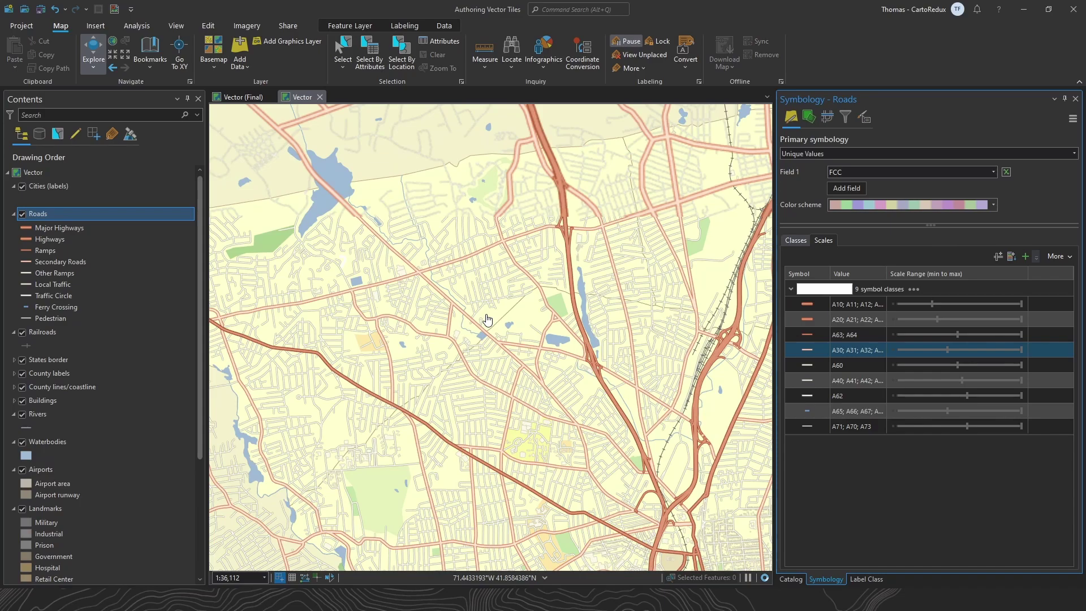
pyautogui.scroll(-2, 487, 320)
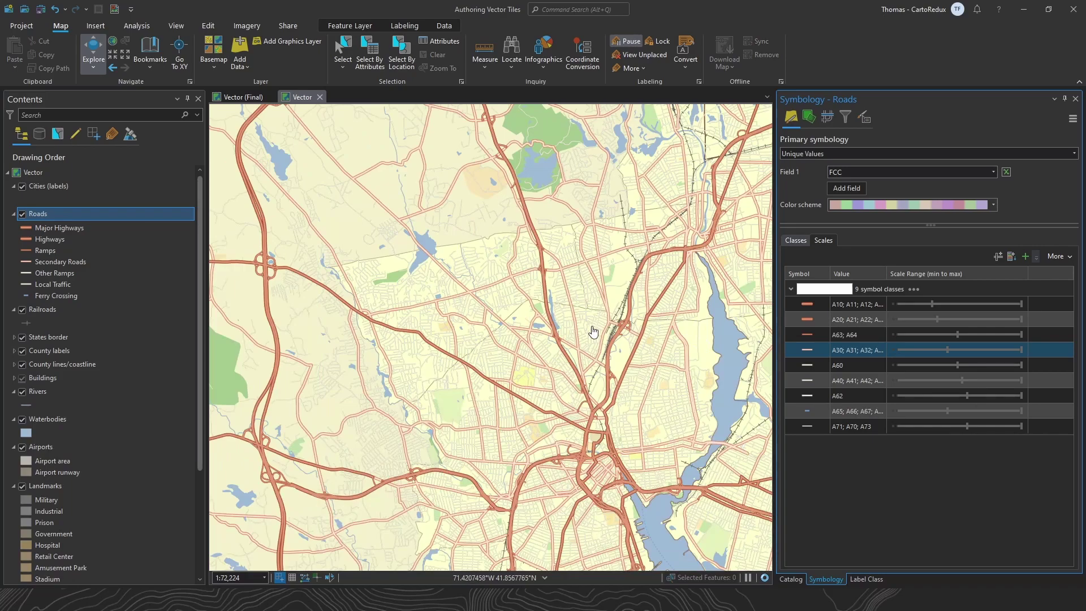
pyautogui.moveTo(616, 342); pyautogui.dragTo(533, 375)
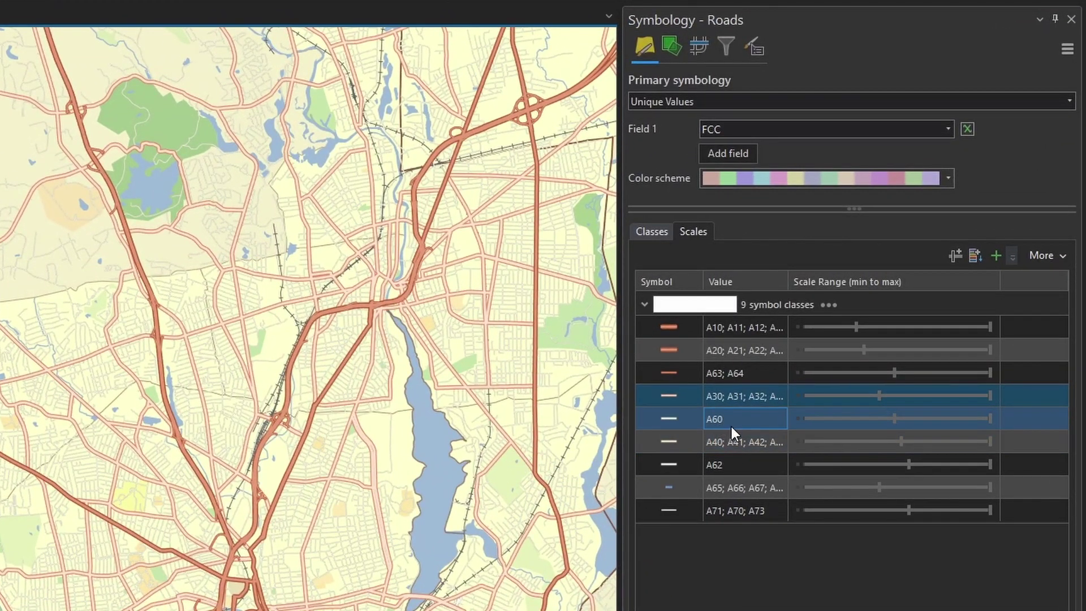
pyautogui.keyDown('ctrl'); pyautogui.click(856, 379); pyautogui.keyUp('ctrl')
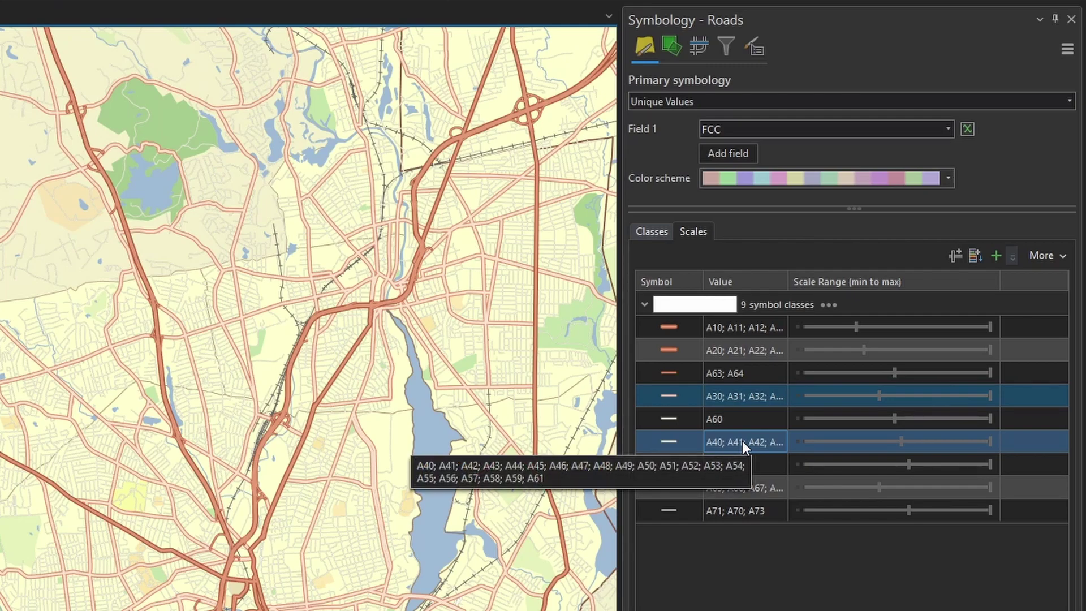
pyautogui.click(654, 230)
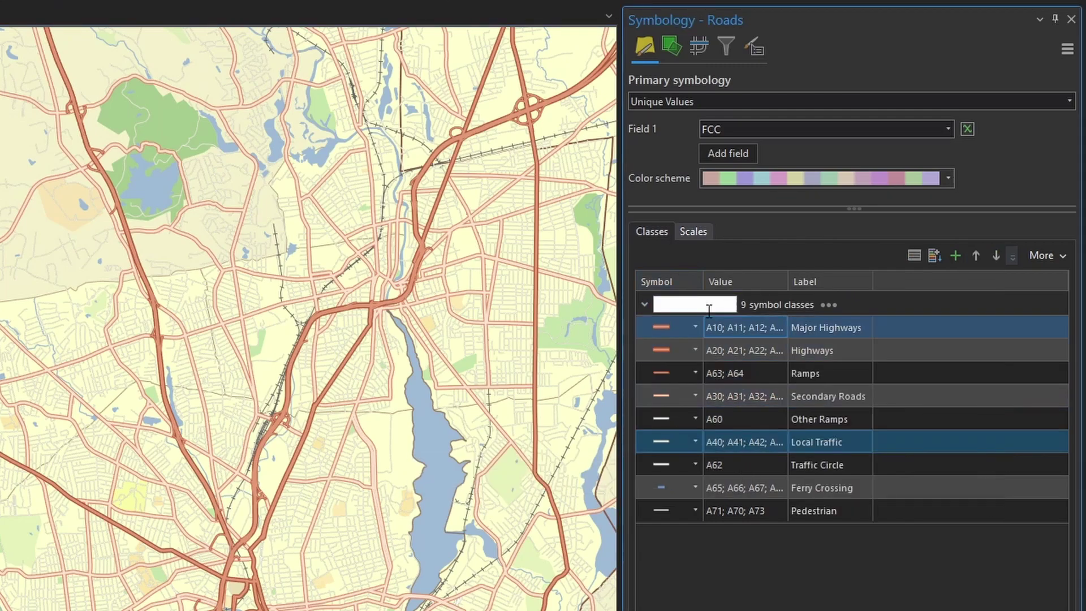
pyautogui.click(694, 233)
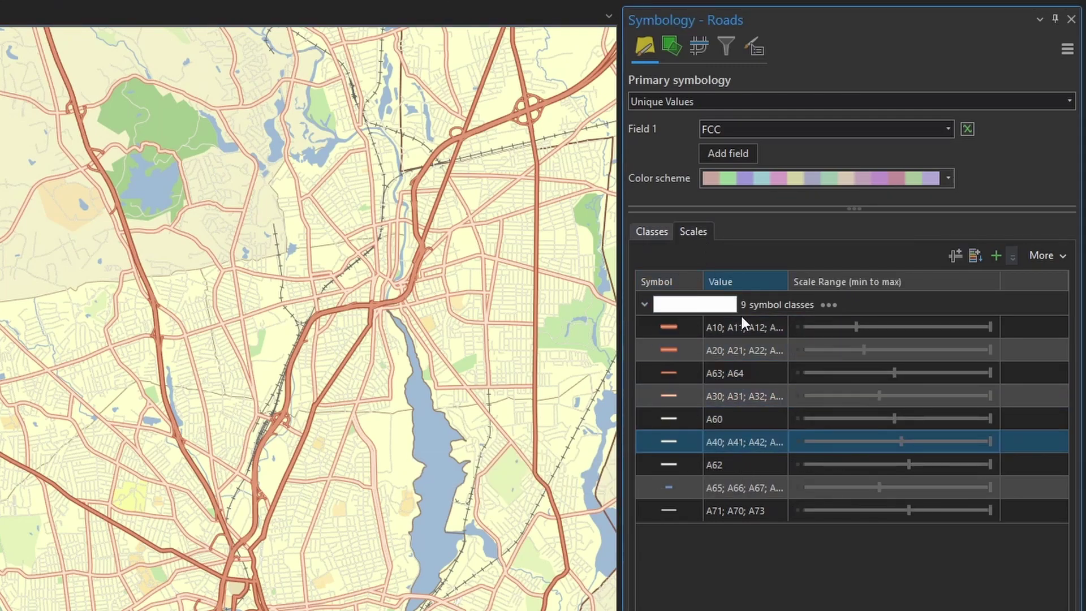
# Add a scale-based alternate symbol class to Local Traffic
pyautogui.click(956, 255)
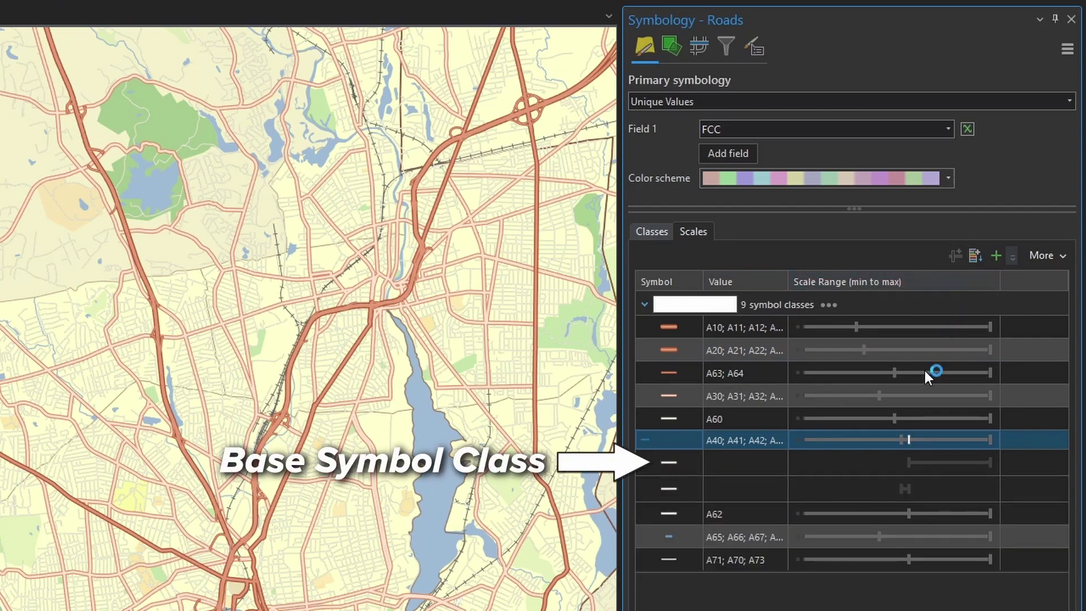
pyautogui.click(909, 443)
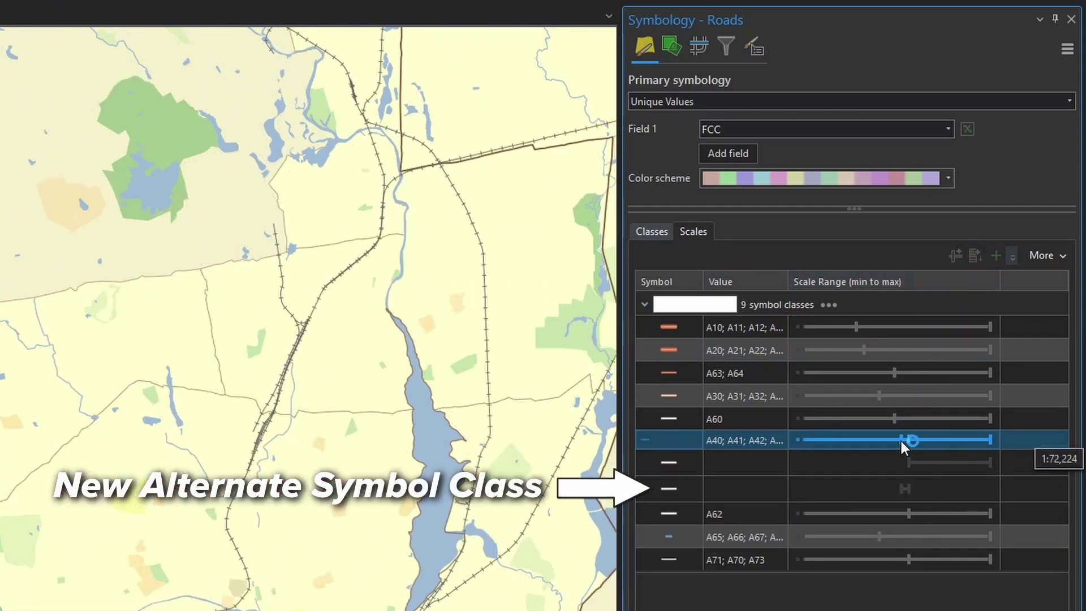
pyautogui.click(905, 490)
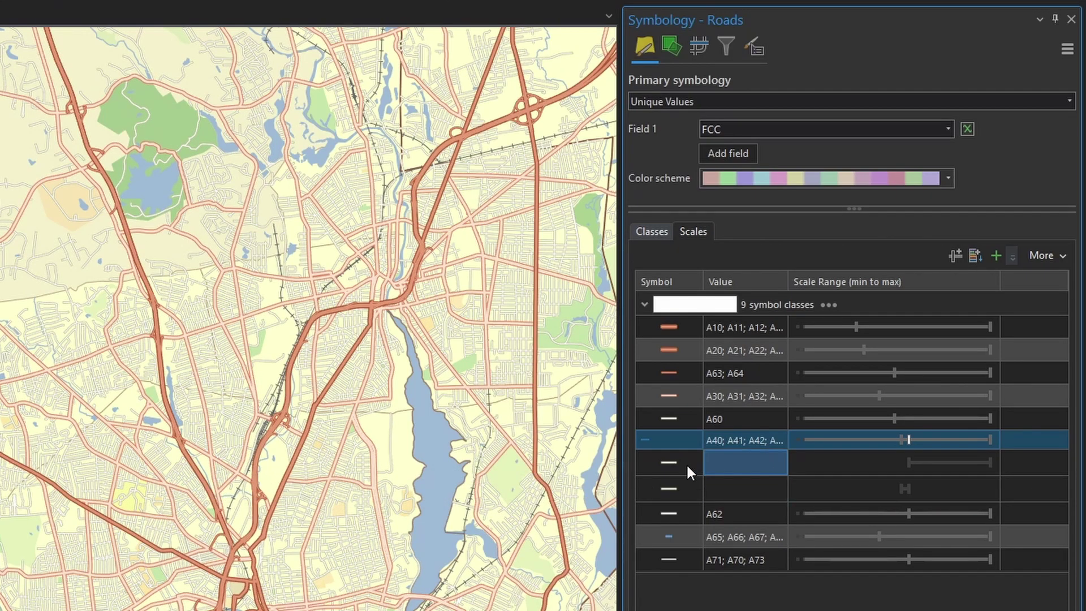
# Apply the base symbol's 1 pt and 10 pt width stops, then enable scale-based sizing on the alternate
pyautogui.click(663, 461)
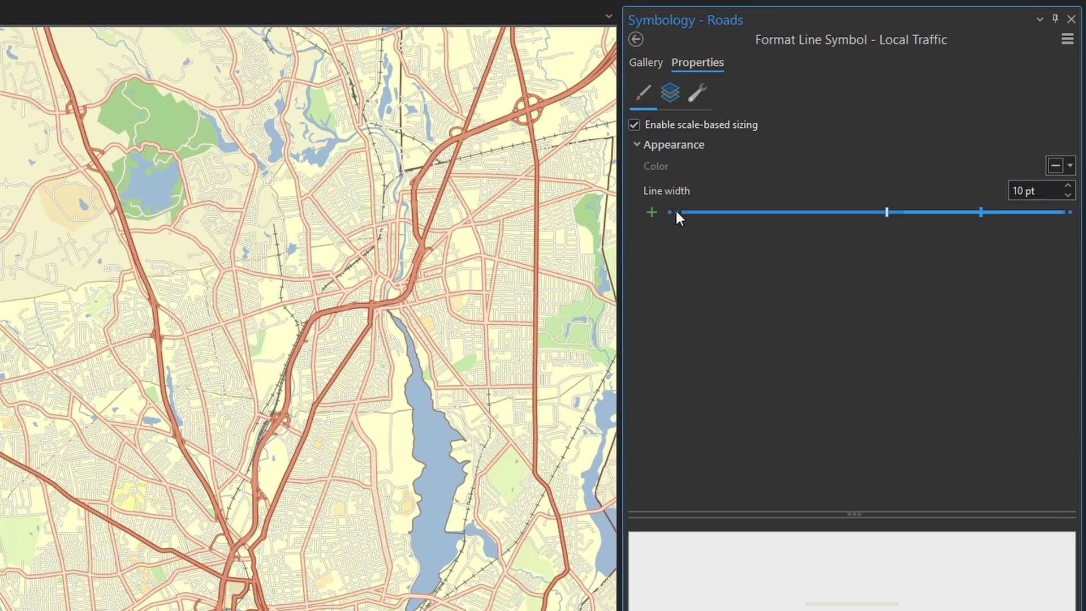
pyautogui.click(887, 214)
pyautogui.click(982, 213)
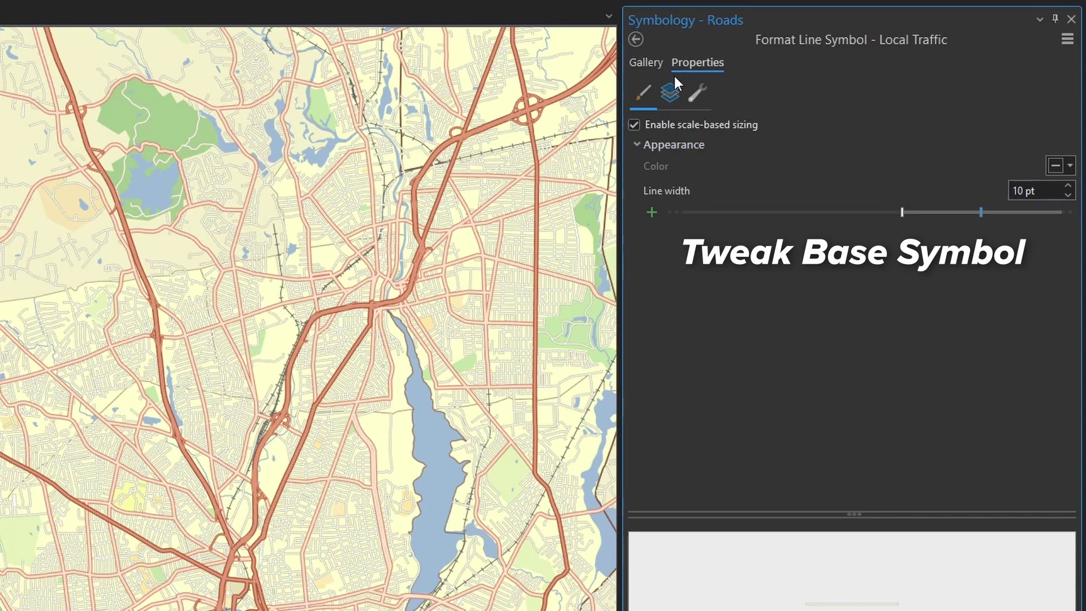
pyautogui.click(636, 39)
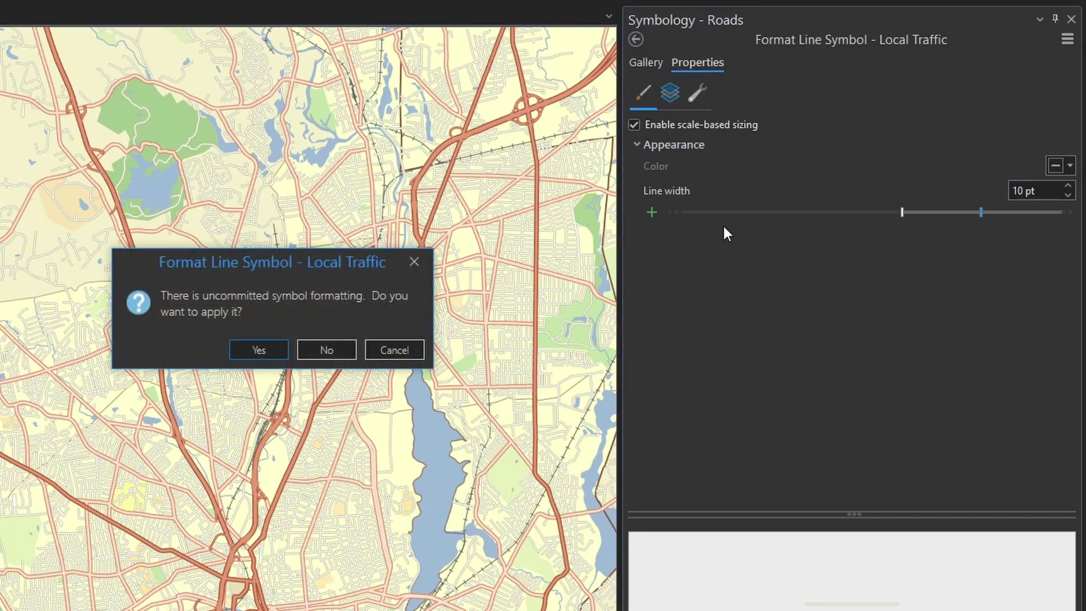
pyautogui.click(278, 348)
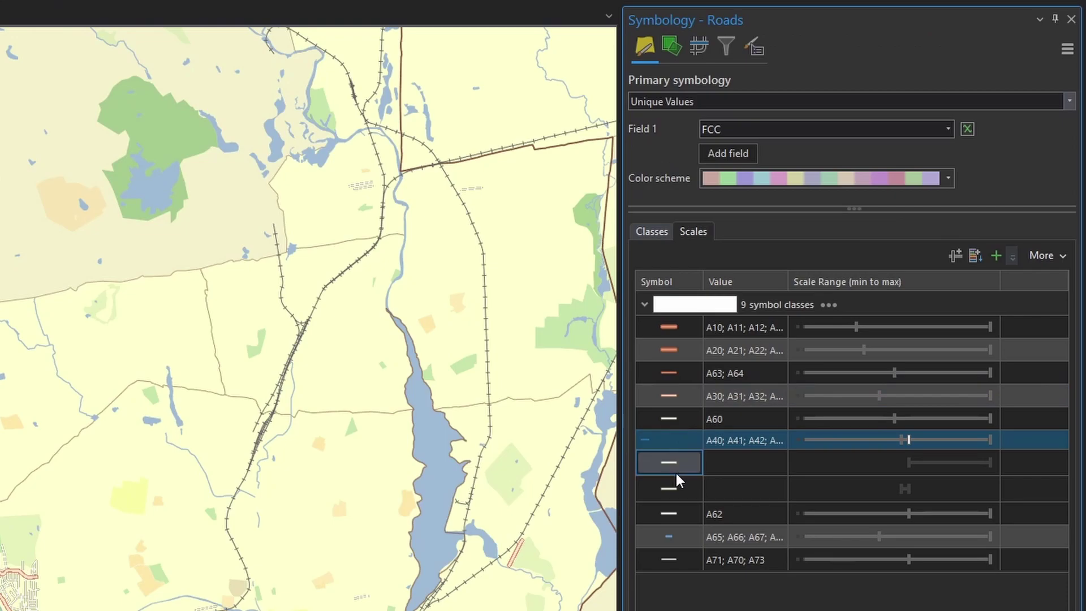
pyautogui.click(670, 486)
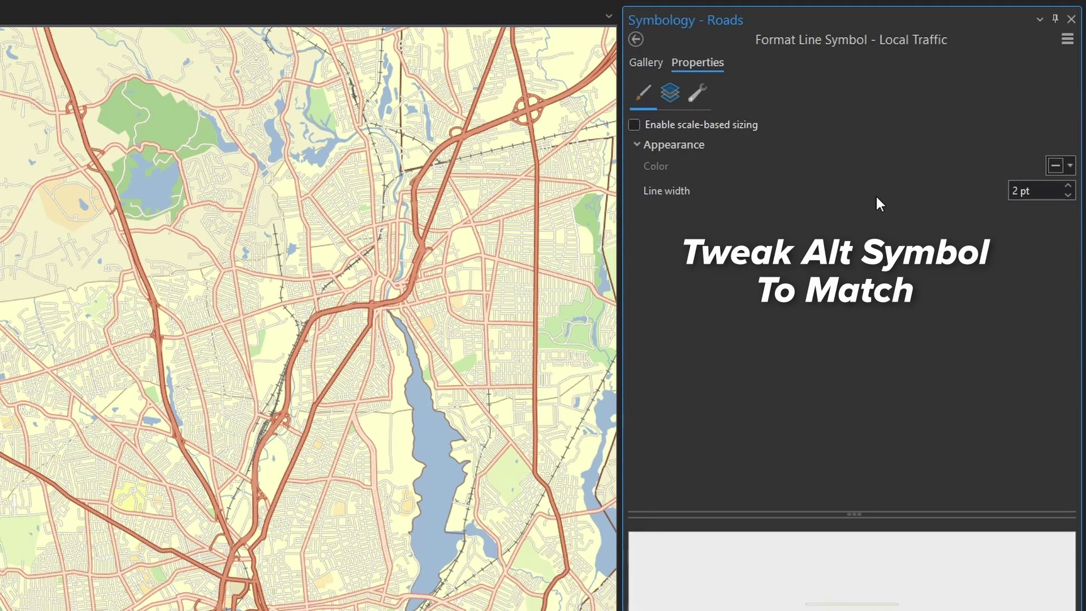
pyautogui.click(634, 125)
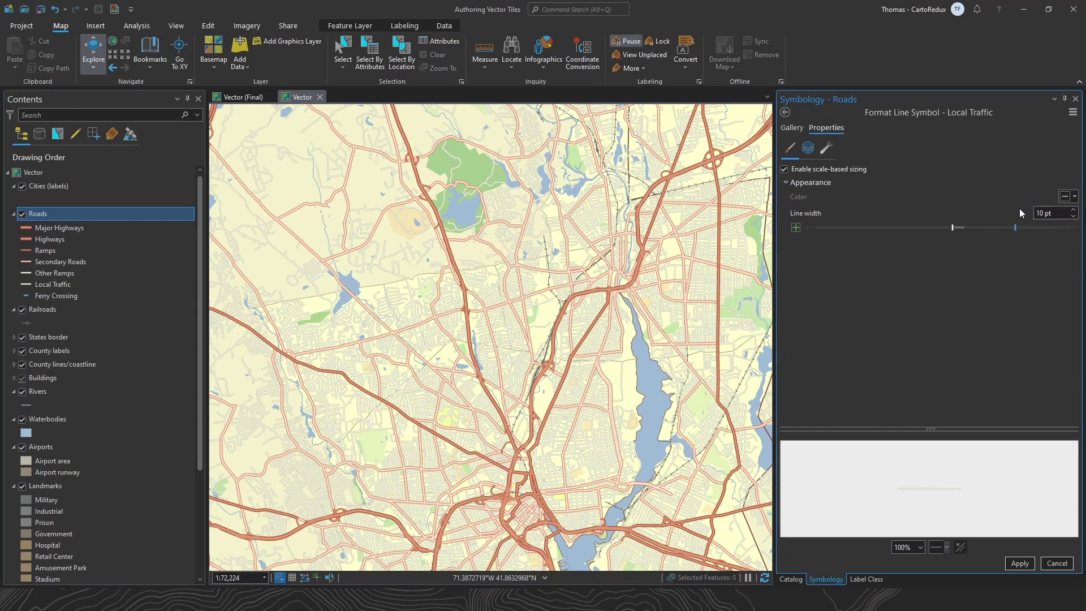
# Set the alternate symbol's width stops to 2 pt and 1 pt and hide its white stroke layer
pyautogui.click(953, 228)
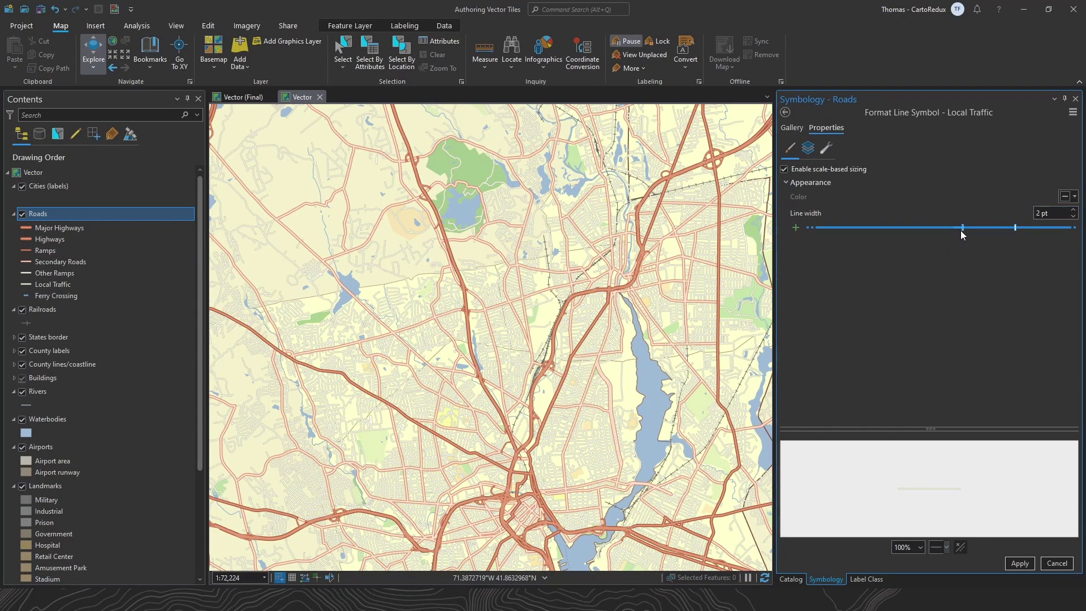
pyautogui.click(1073, 216)
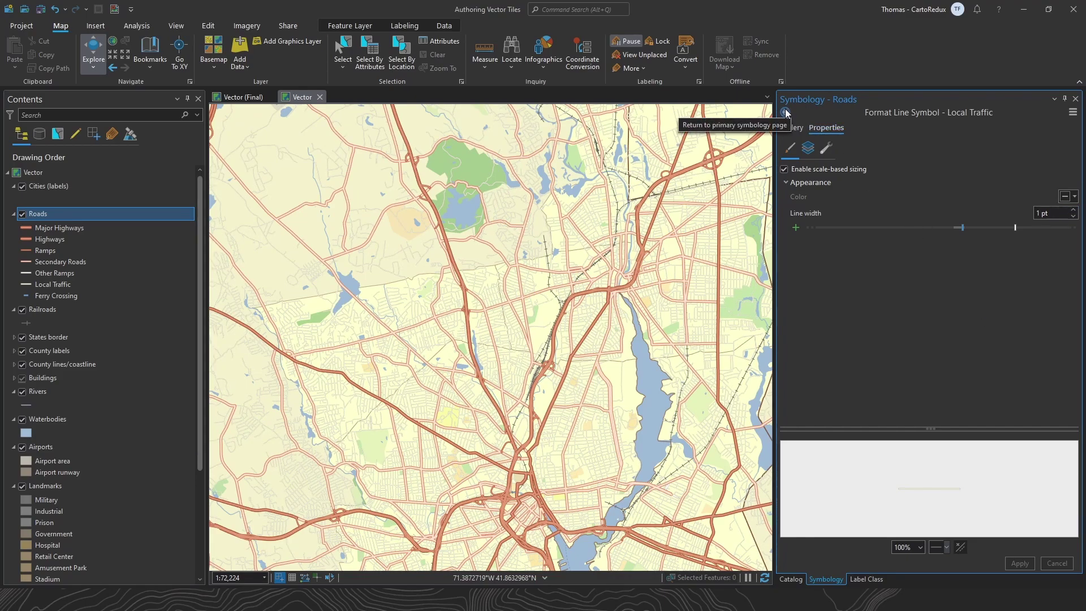
pyautogui.click(808, 148)
pyautogui.click(787, 175)
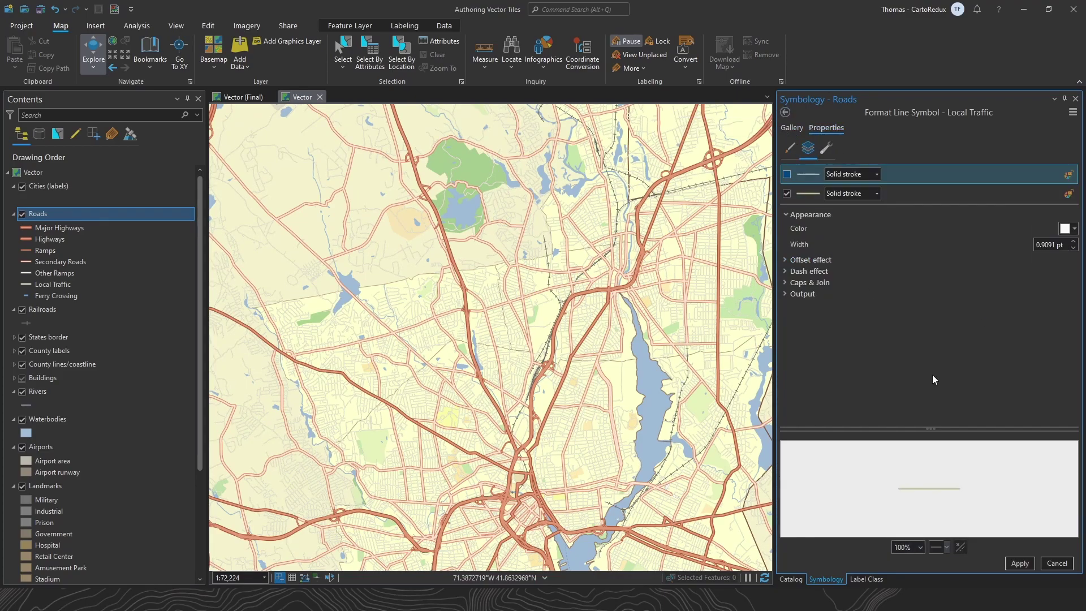
pyautogui.click(1016, 564)
# Make the second stroke layer's colour 50% transparent
pyautogui.click(923, 196)
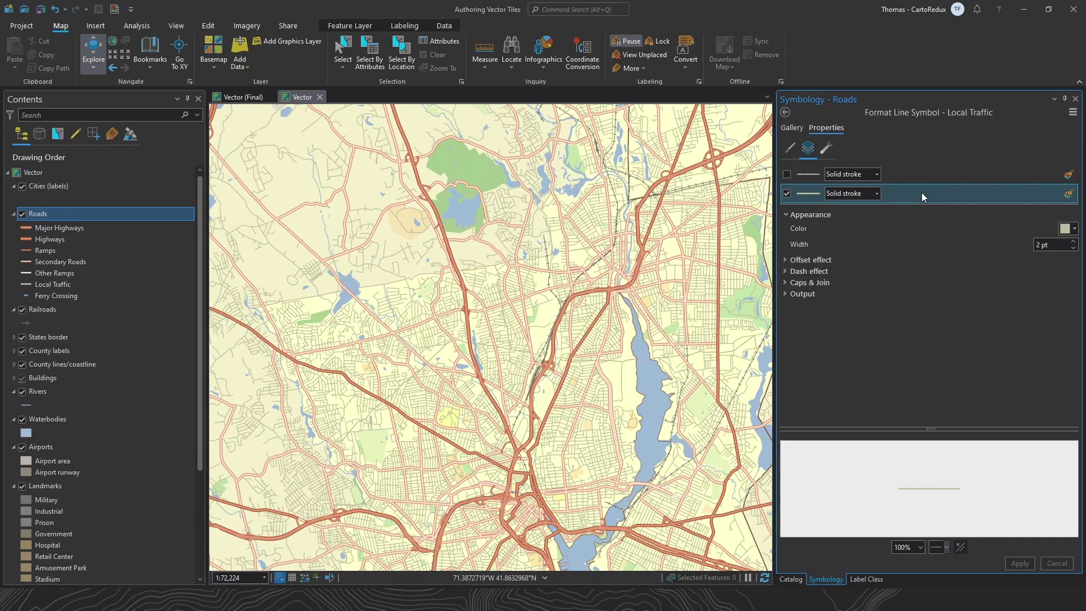
pyautogui.click(1074, 229)
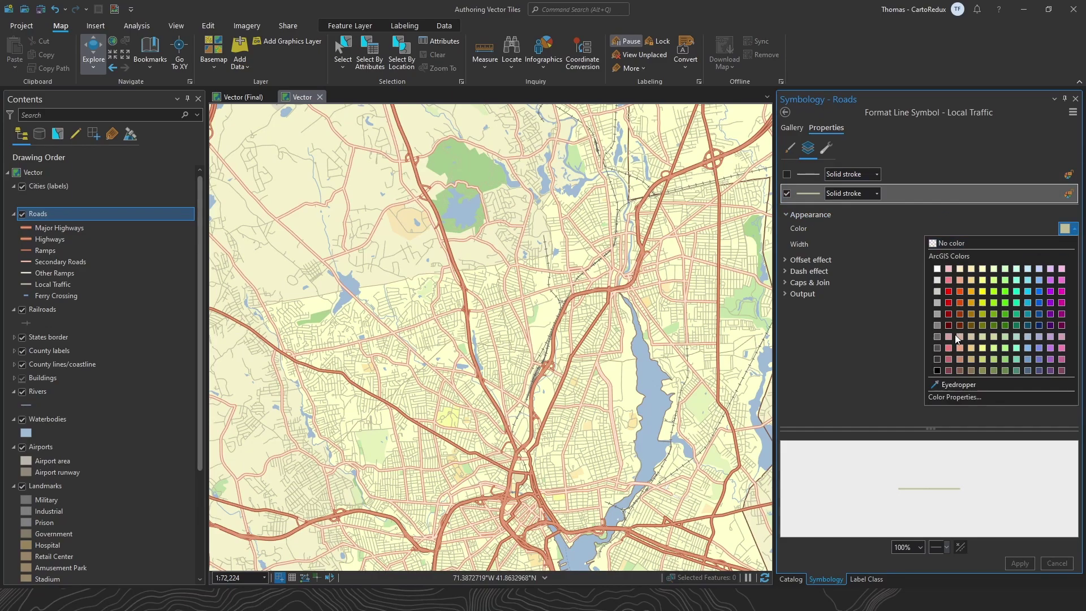
pyautogui.click(939, 398)
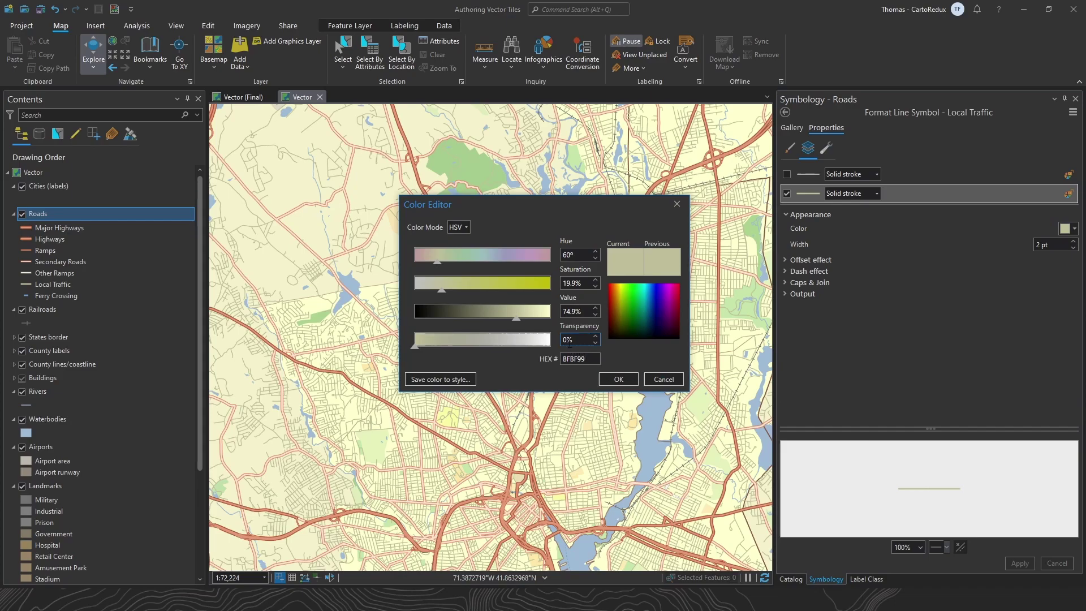
pyautogui.write('5')
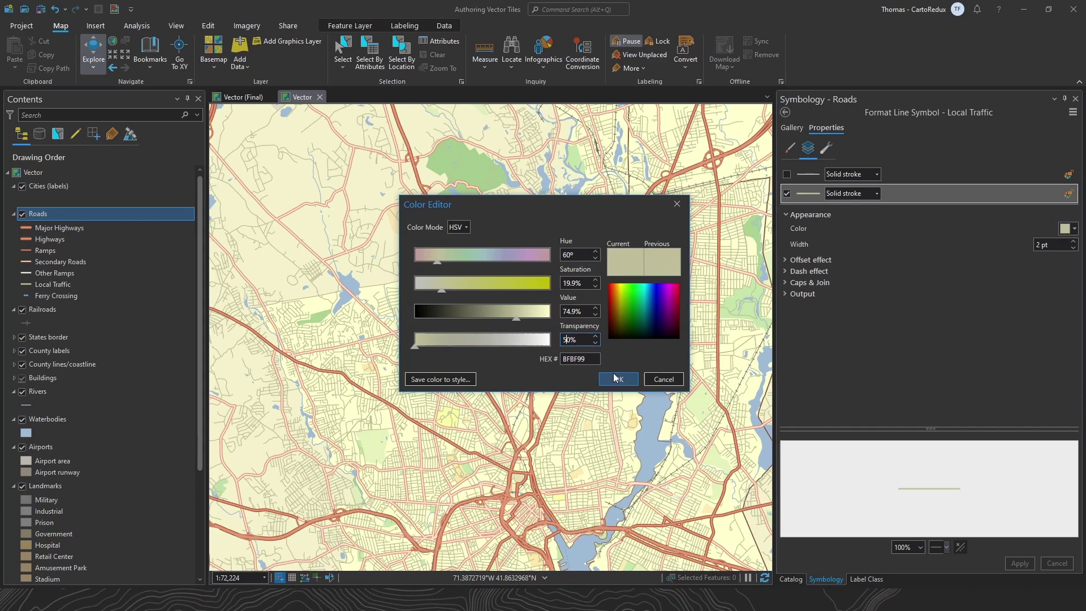
pyautogui.click(616, 379)
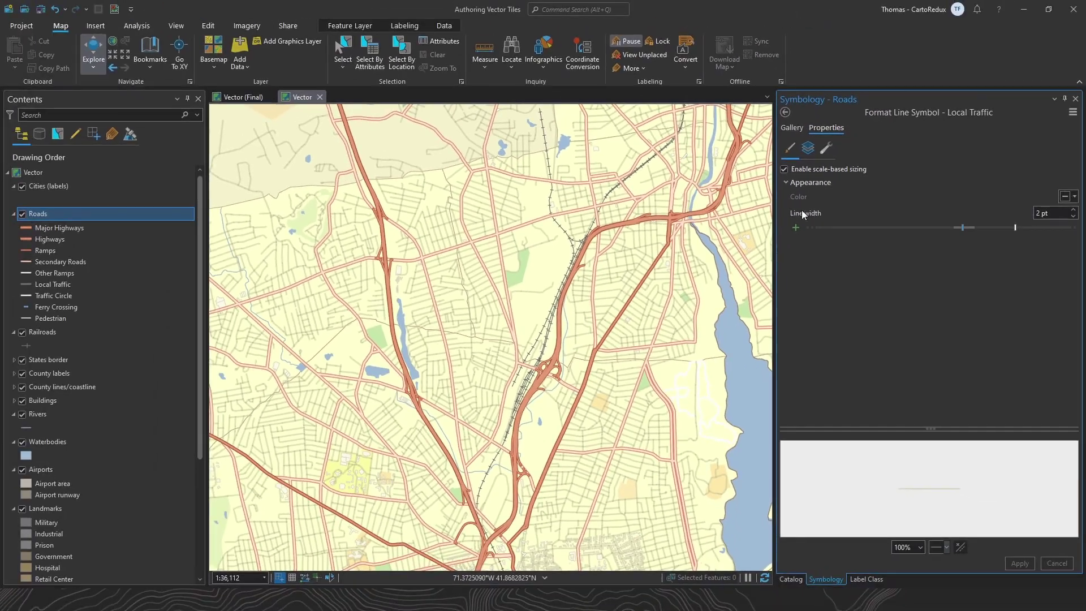
# Sample the pale yellow map background as the second stroke layer's colour
pyautogui.click(807, 149)
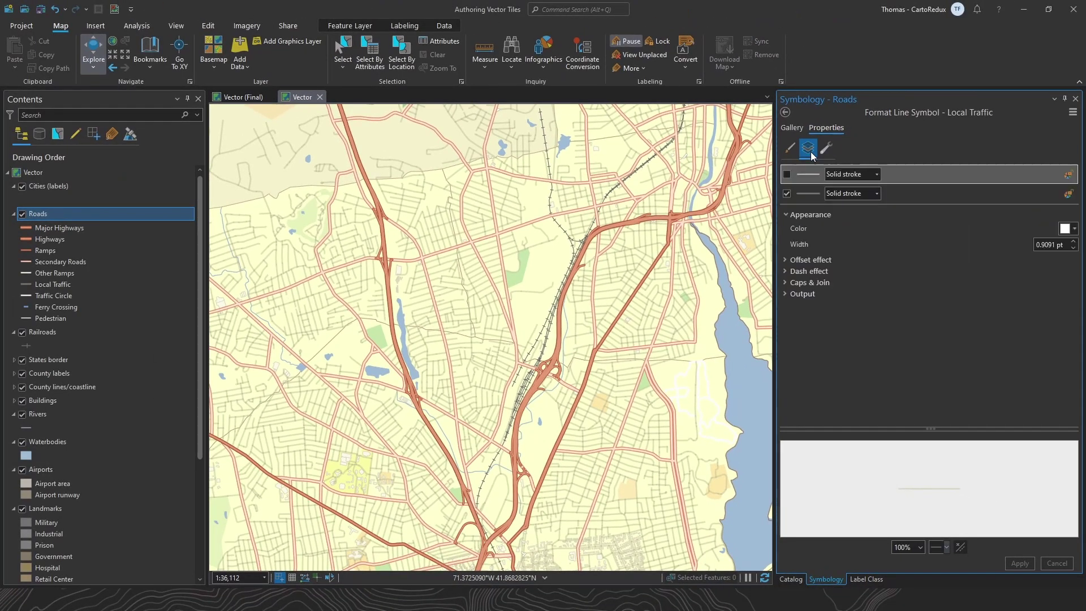
pyautogui.click(867, 195)
pyautogui.click(1068, 235)
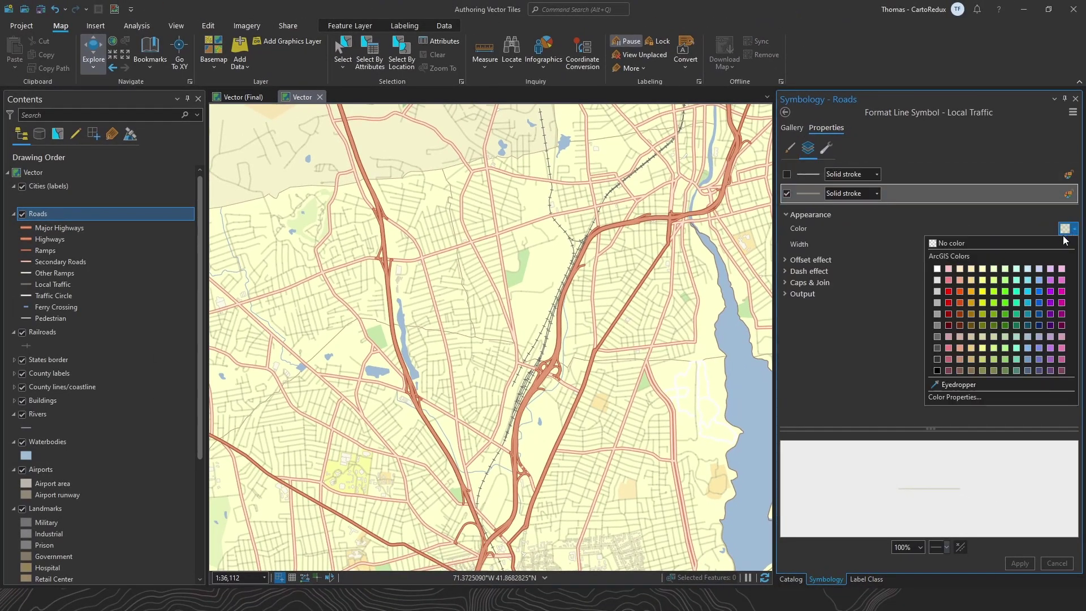
pyautogui.click(937, 385)
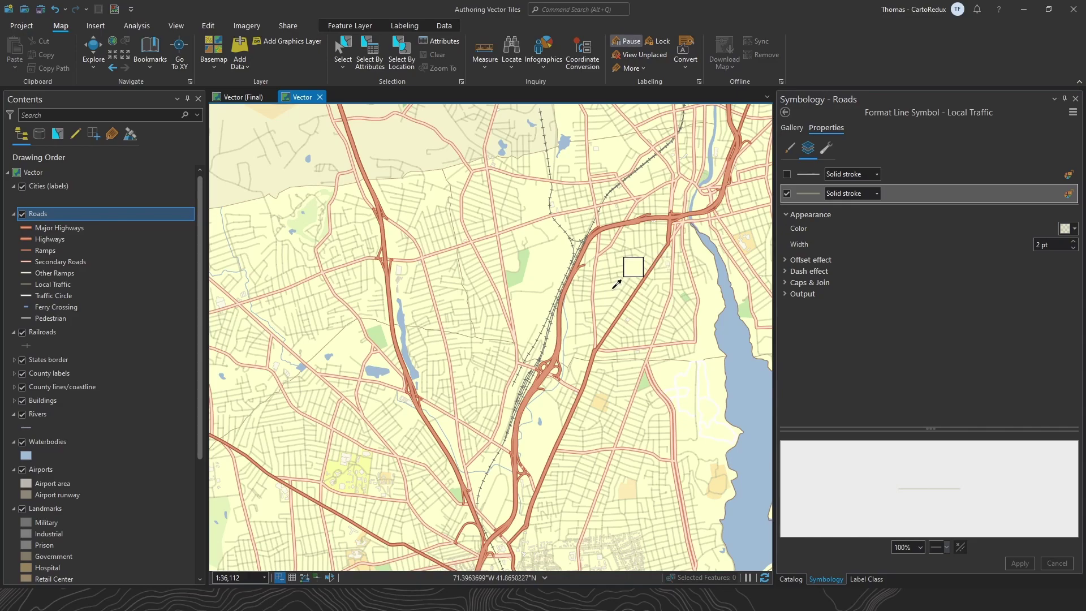
pyautogui.click(614, 288)
# In HSV mode, set the stroke's saturation to 18% and value to 87% (DEDEB6)
pyautogui.click(1074, 229)
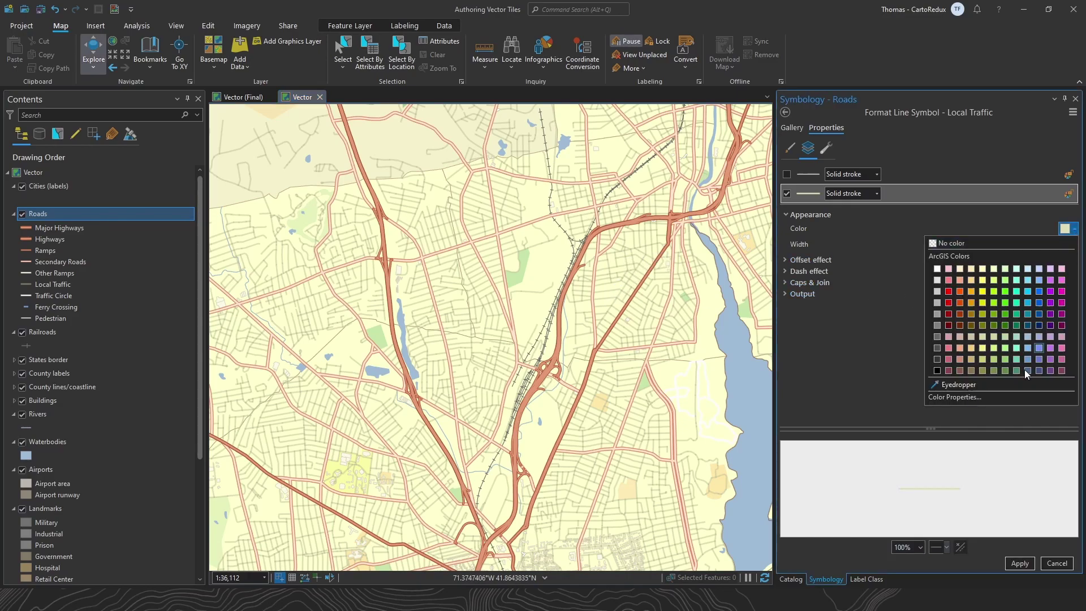
pyautogui.click(987, 395)
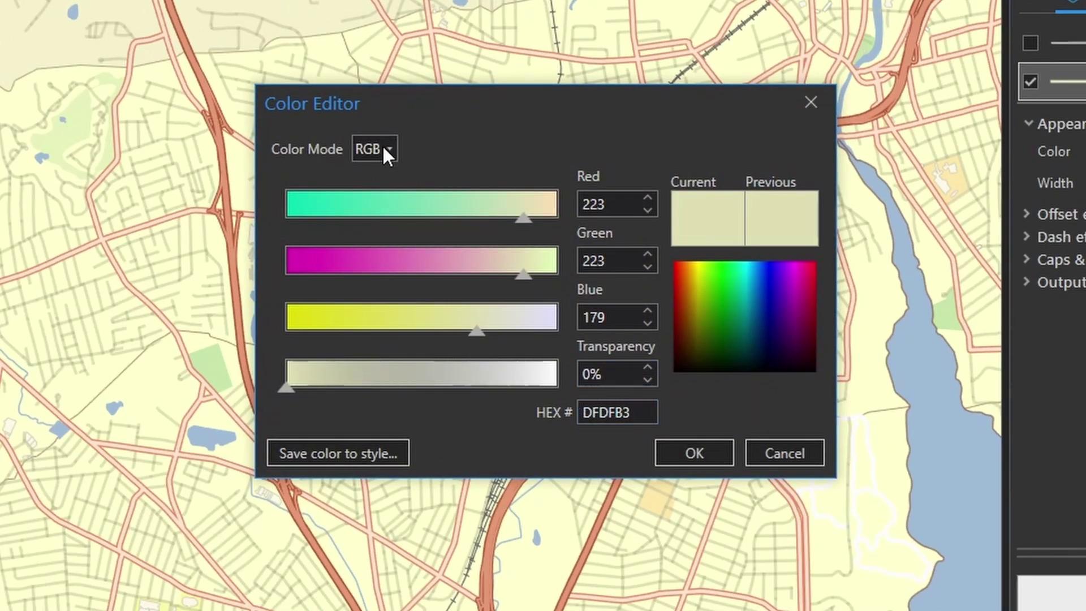
pyautogui.click(384, 148)
pyautogui.click(365, 205)
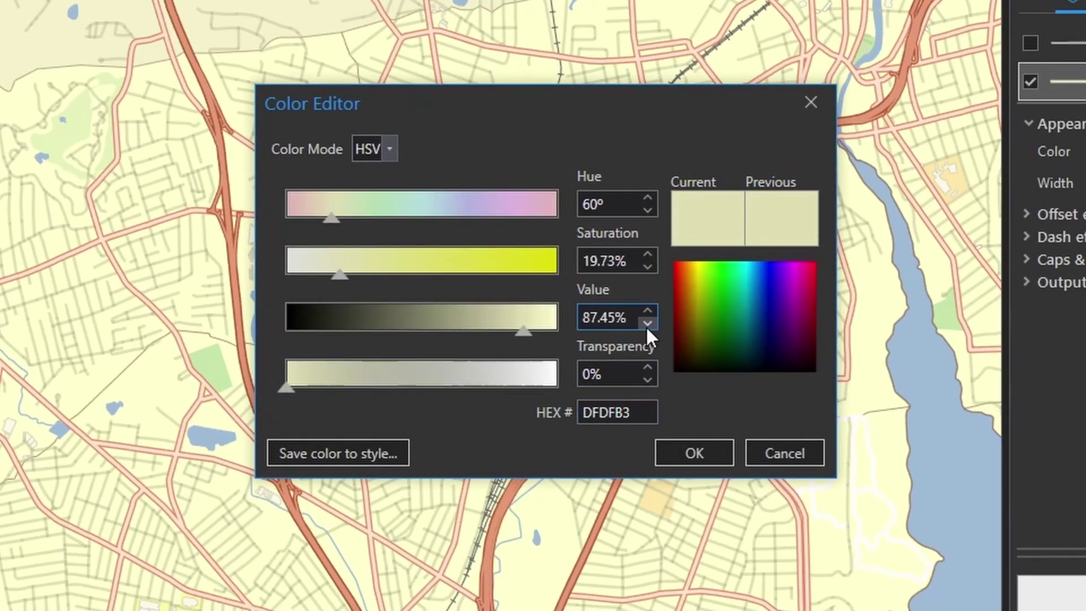
pyautogui.click(647, 311)
pyautogui.click(648, 267)
pyautogui.click(647, 266)
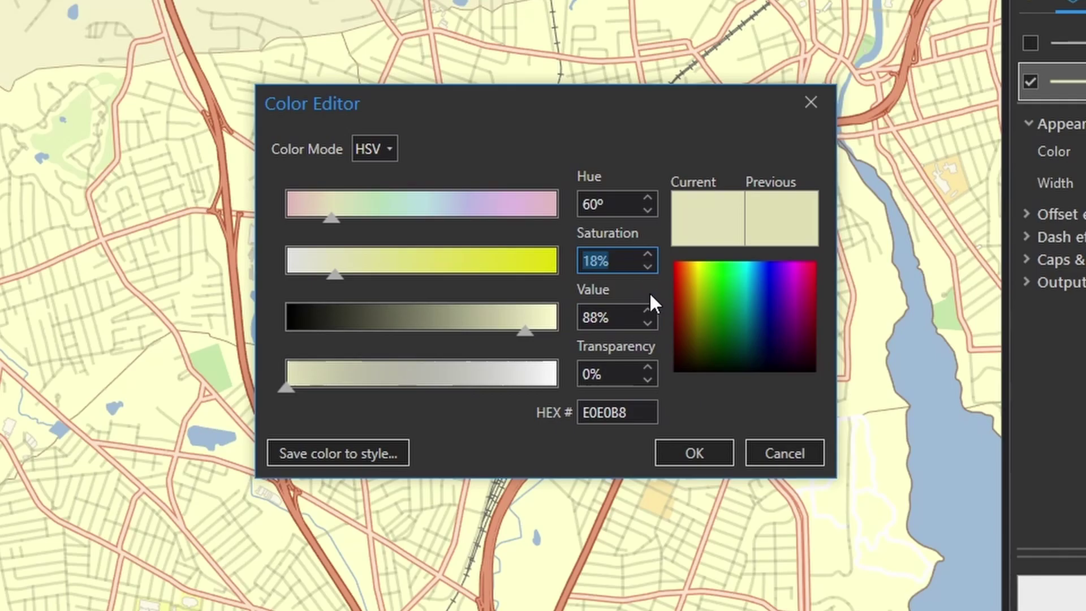
pyautogui.click(648, 322)
pyautogui.click(693, 453)
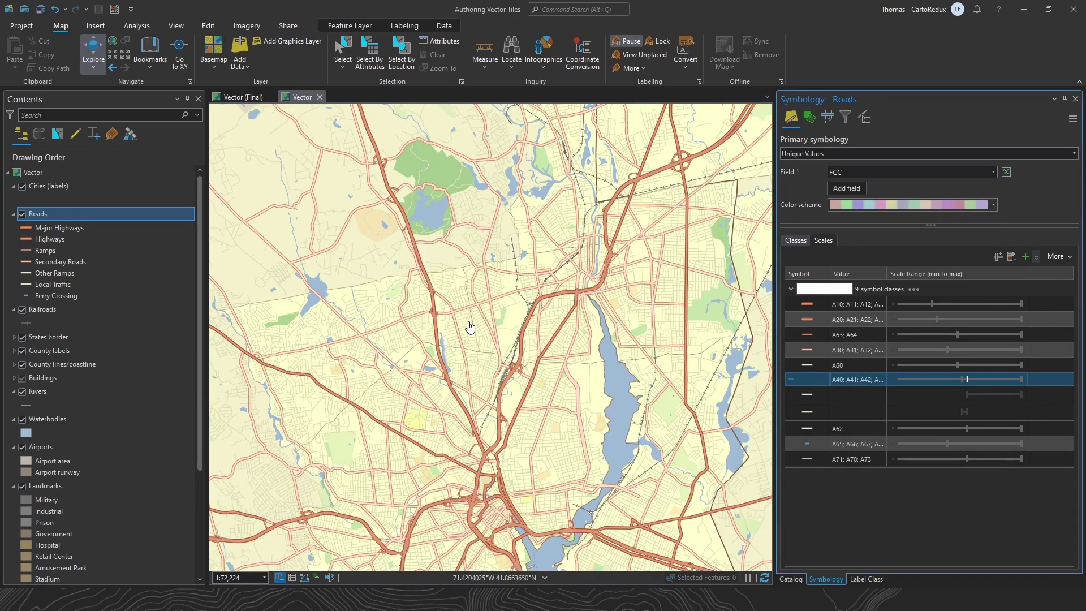
pyautogui.scroll(2, 469, 326)
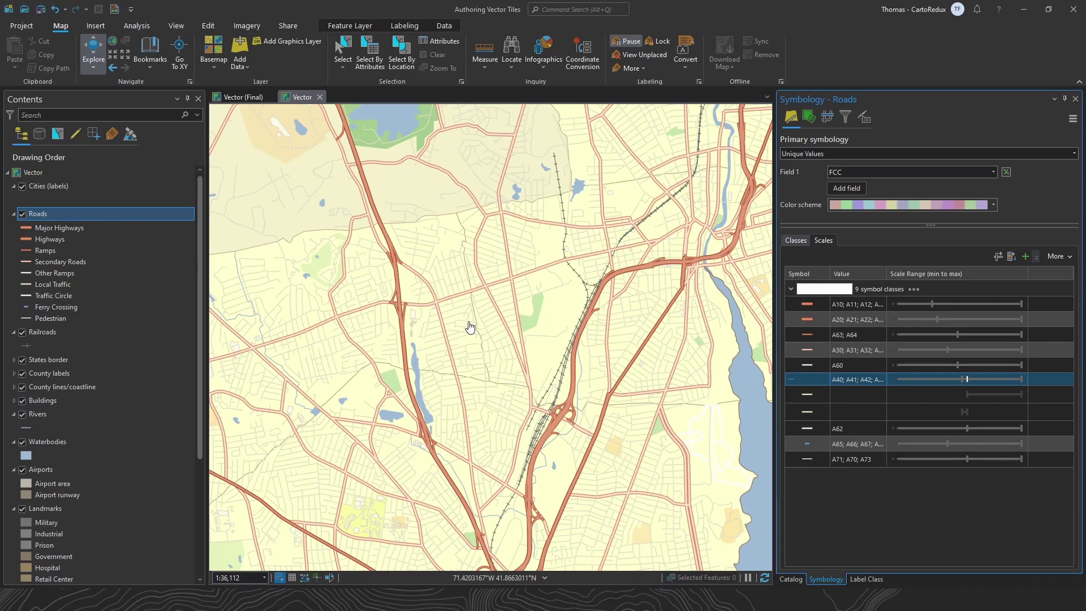
pyautogui.scroll(4, 469, 327)
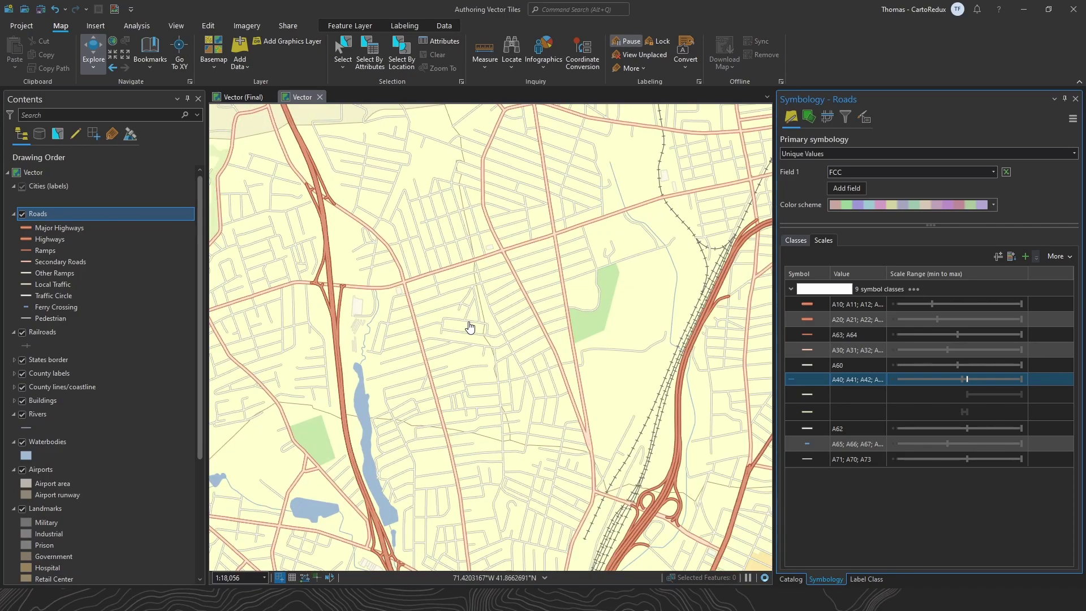
pyautogui.scroll(2, 371, 269)
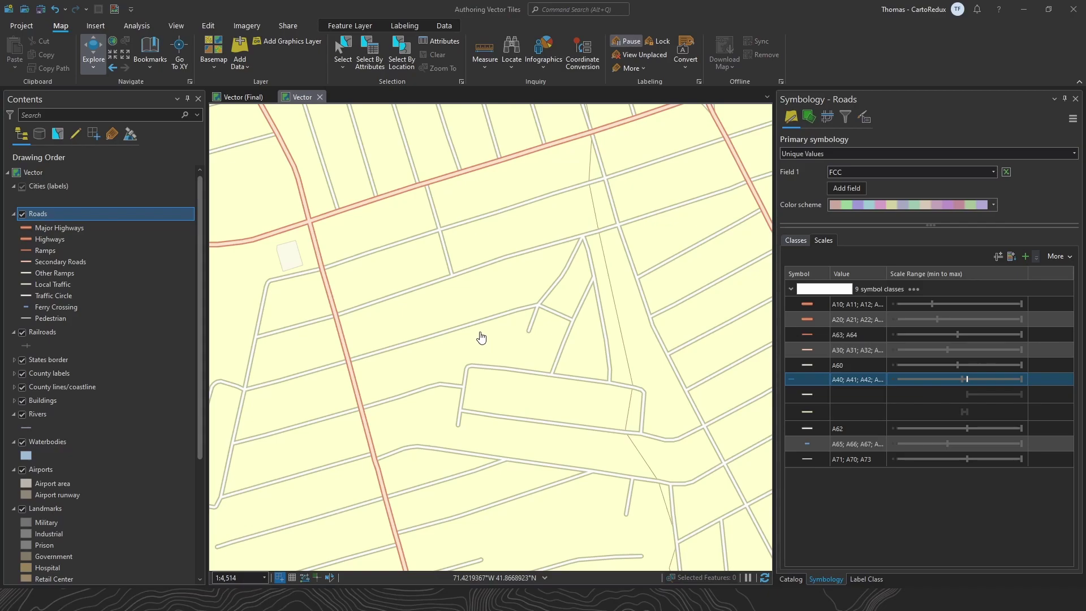
pyautogui.scroll(-2, 481, 338)
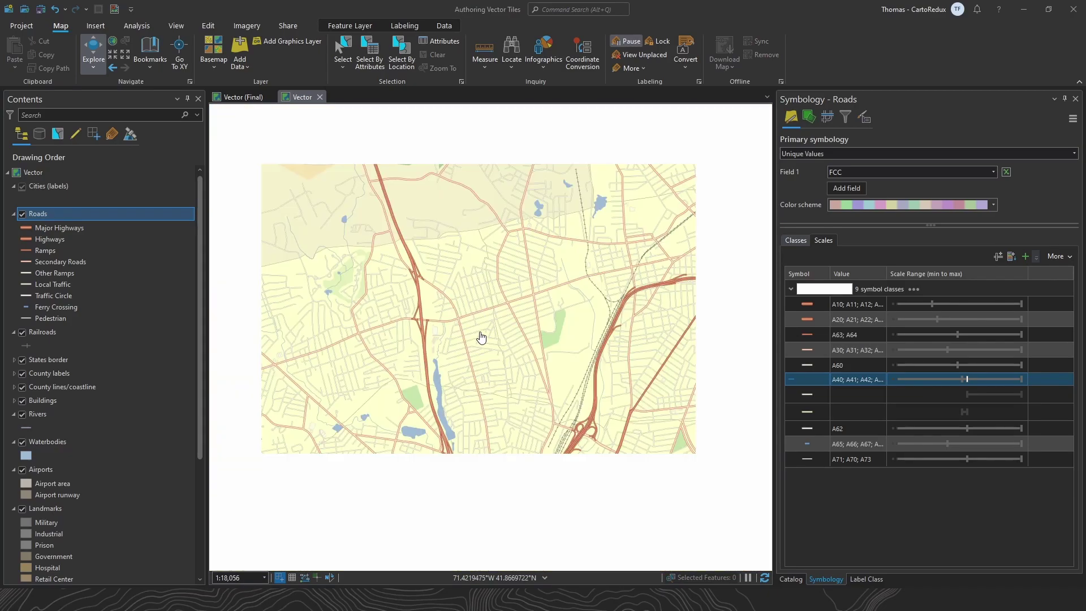
pyautogui.scroll(-6, 481, 338)
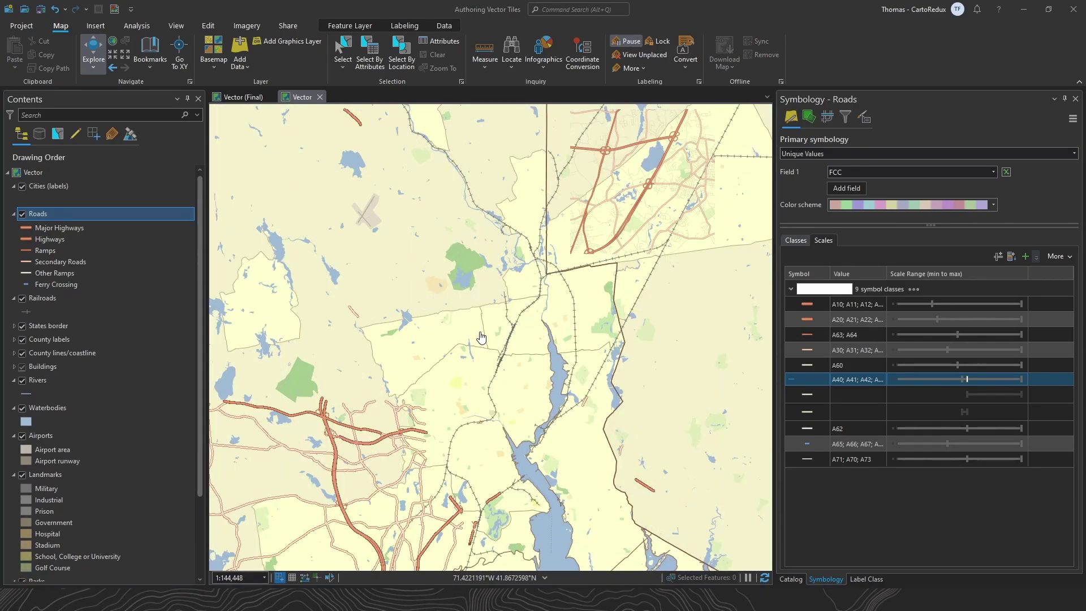
pyautogui.moveTo(481, 338)
pyautogui.mouseDown()
pyautogui.moveTo(508, 284)
pyautogui.moveTo(504, 400)
pyautogui.mouseUp()
pyautogui.scroll(-2, 505, 298)
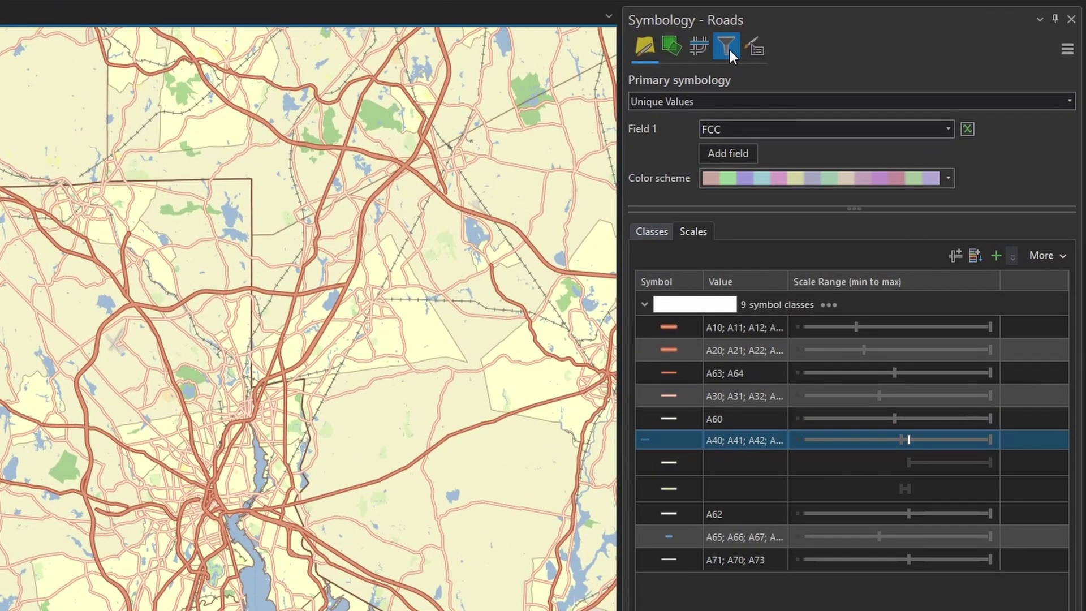
# Enable display filters on Roads and add a new filter named Mid Scales
pyautogui.click(728, 49)
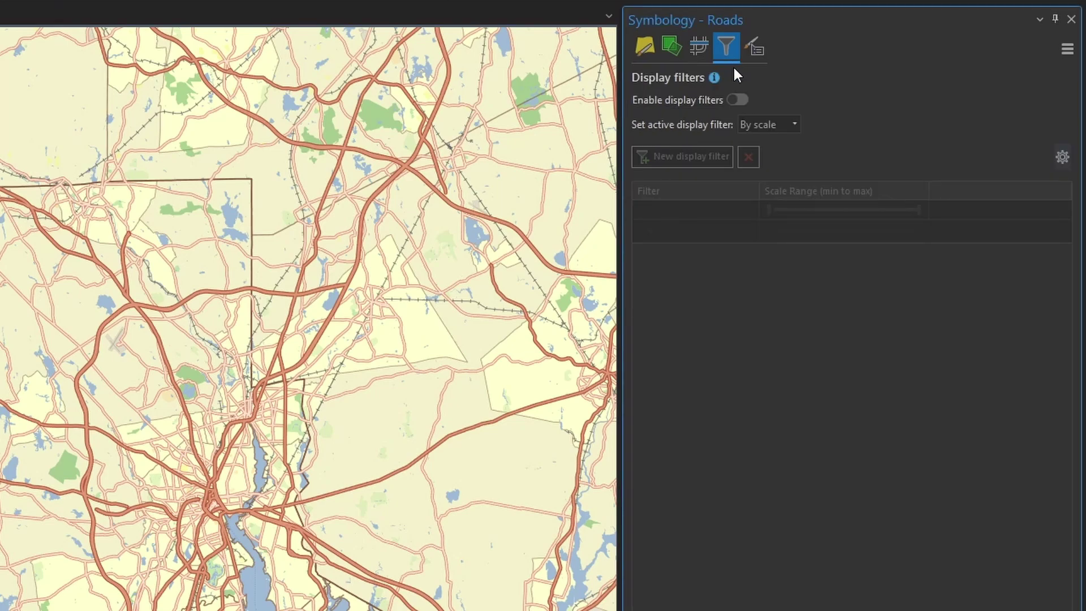
pyautogui.click(735, 101)
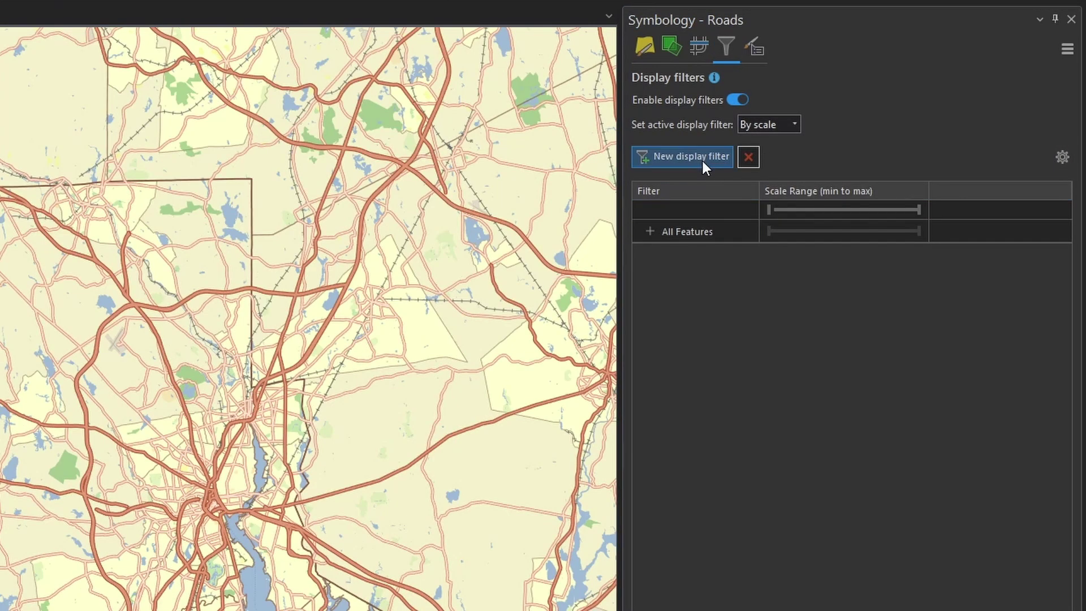
pyautogui.click(702, 158)
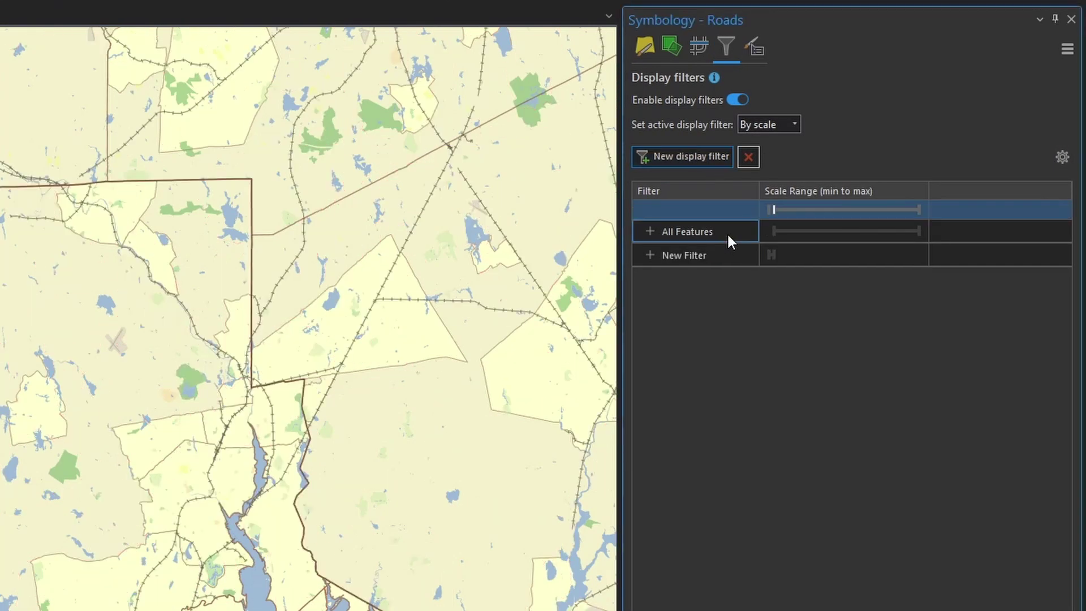
pyautogui.click(698, 255)
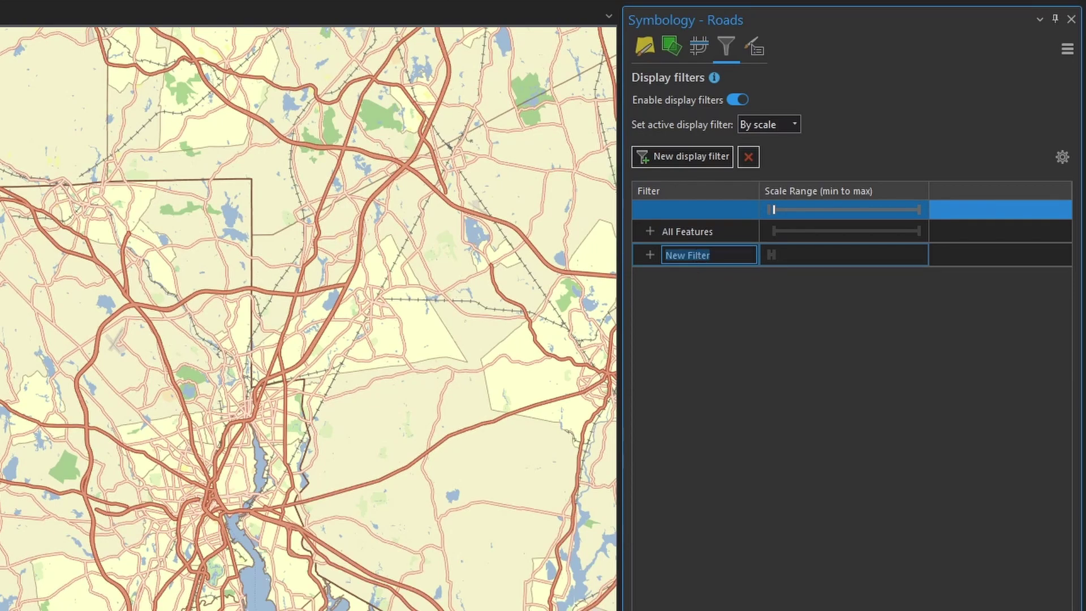
pyautogui.write('Mid Scales')
pyautogui.press('Return')
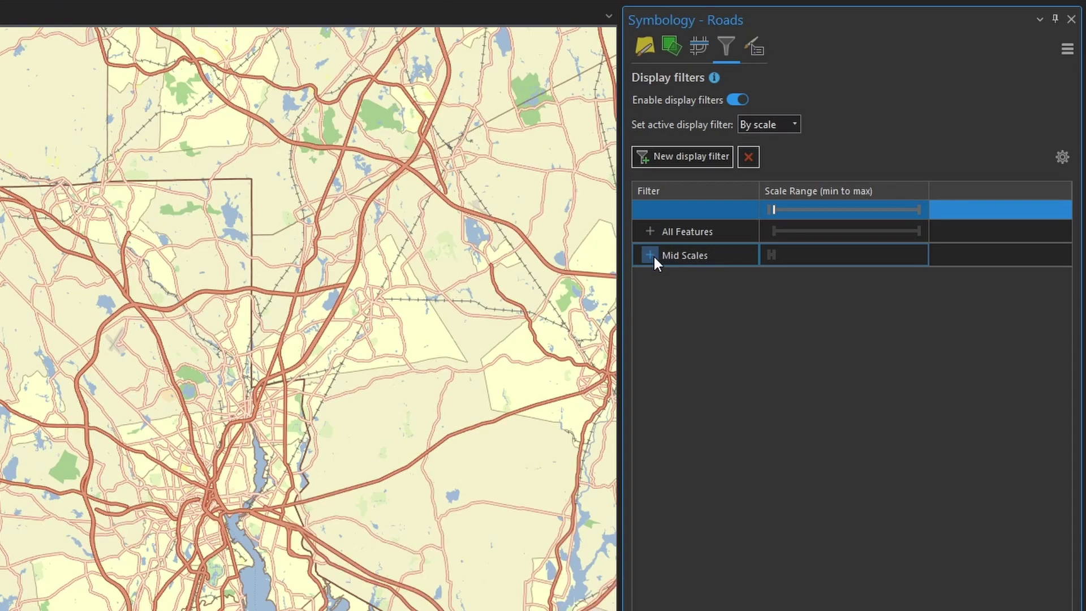
# Give the Mid Scales filter the SQL expression ACC IN ('1', '2', '3')
pyautogui.click(651, 256)
pyautogui.click(822, 291)
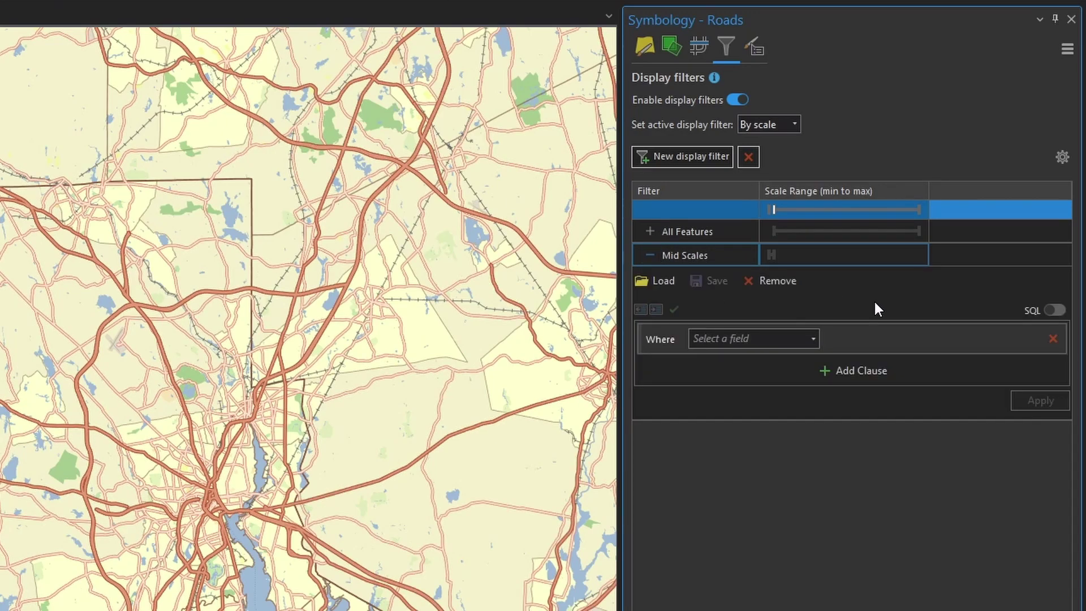
pyautogui.click(1054, 310)
pyautogui.click(918, 338)
pyautogui.write("ACC IN ('1', '2', '3')")
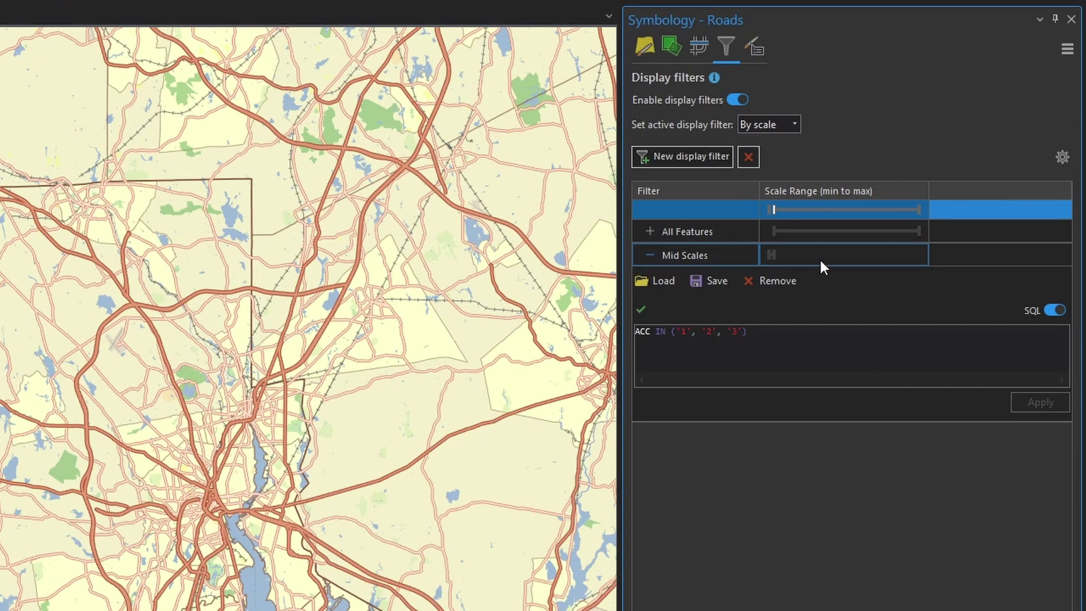
# Adjust the filter's minimum scale and toggle display filters off and on to compare
pyautogui.moveTo(775, 209); pyautogui.dragTo(847, 218)
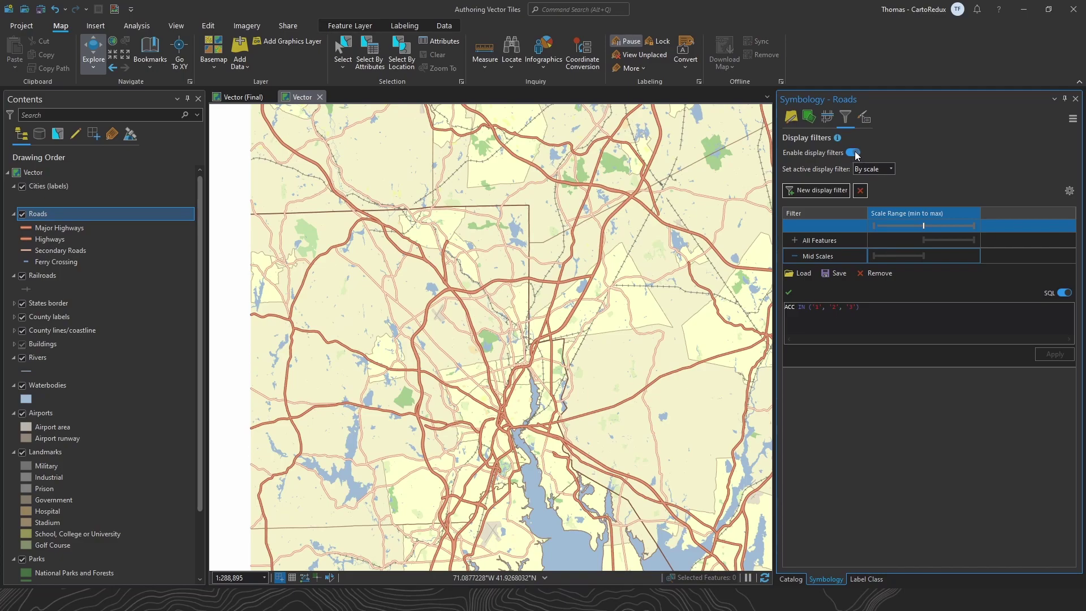
pyautogui.click(855, 153)
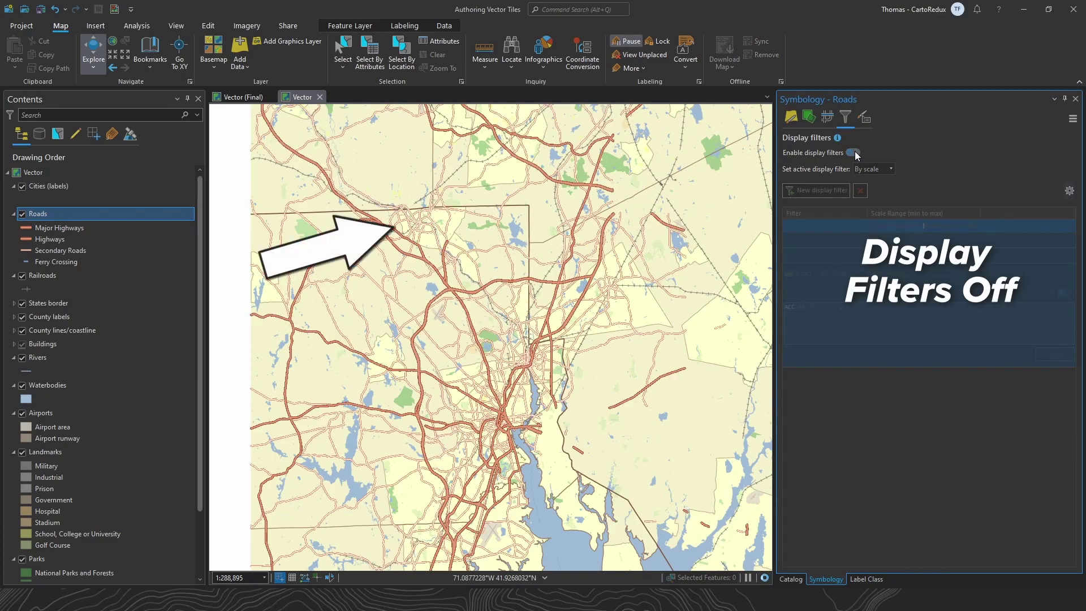
pyautogui.click(854, 152)
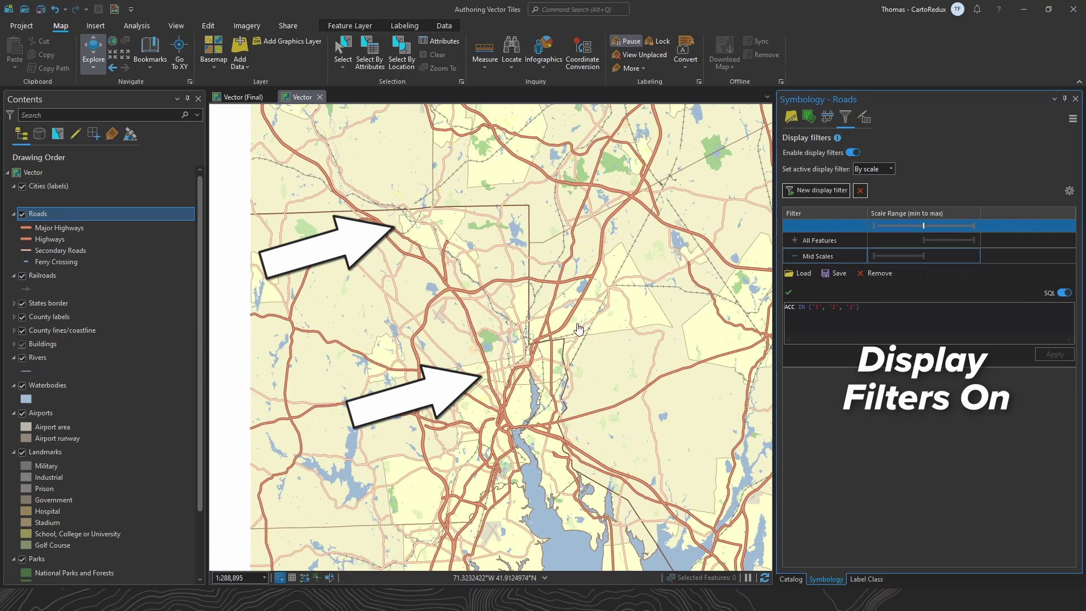
pyautogui.scroll(-2, 579, 328)
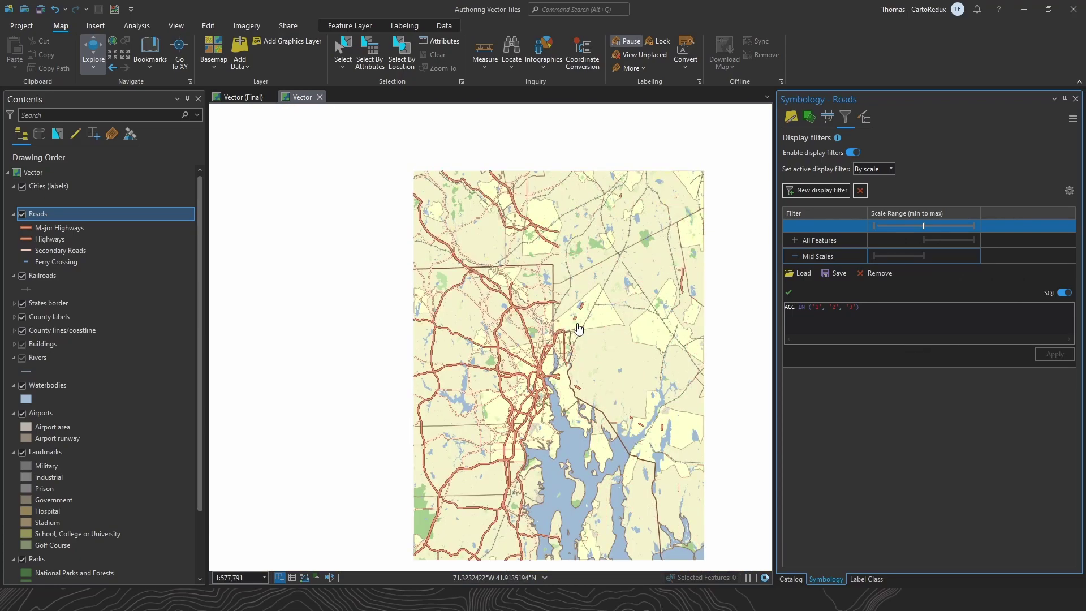
pyautogui.moveTo(578, 328); pyautogui.dragTo(519, 291)
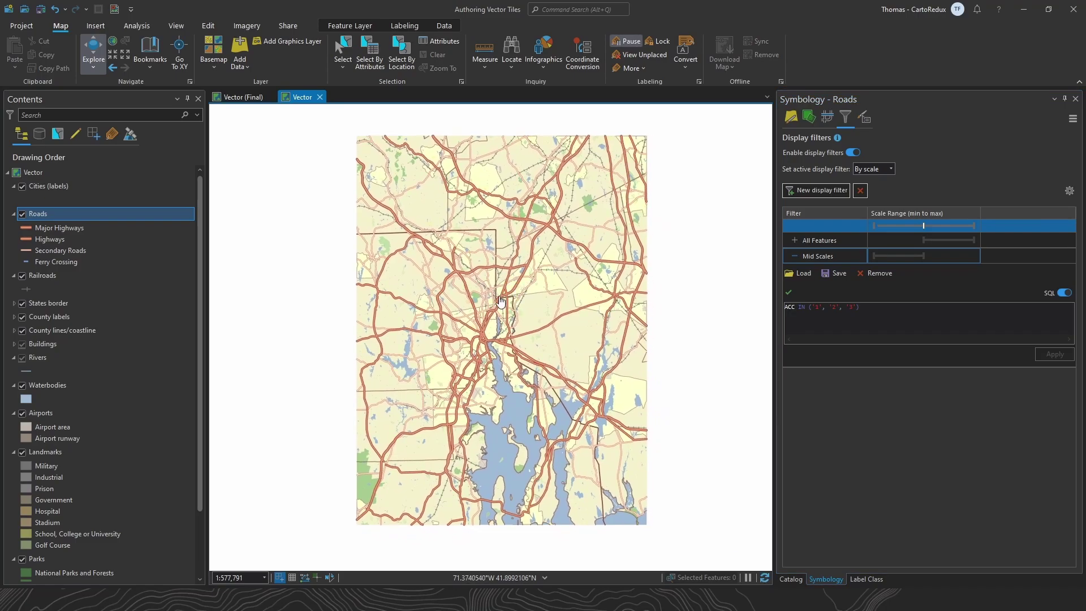
# List the Contents by labeling and resume drawing labels on the map
pyautogui.scroll(4, 500, 301)
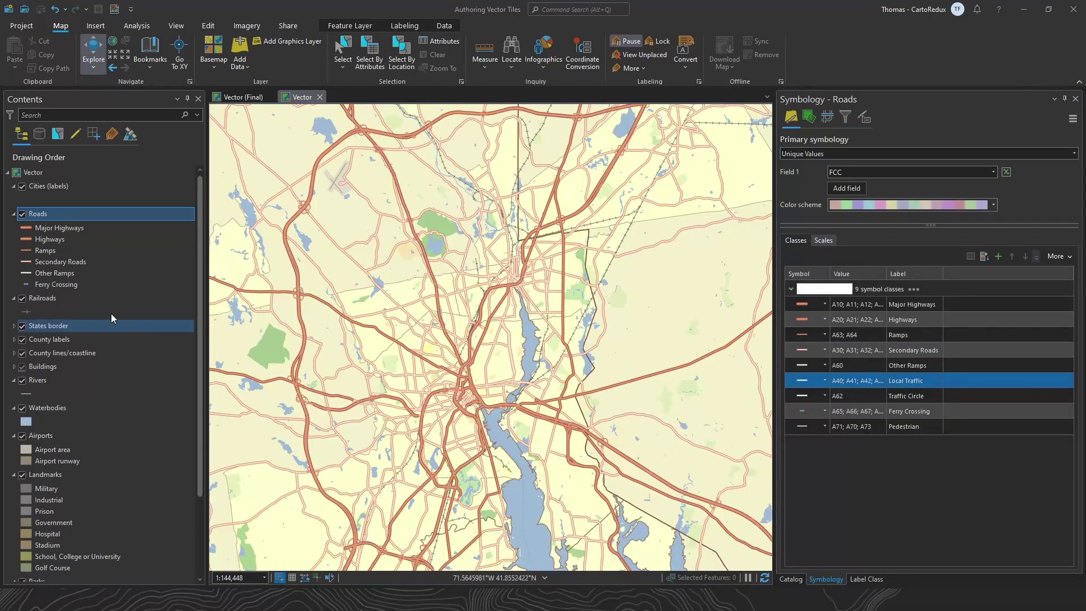
pyautogui.click(112, 136)
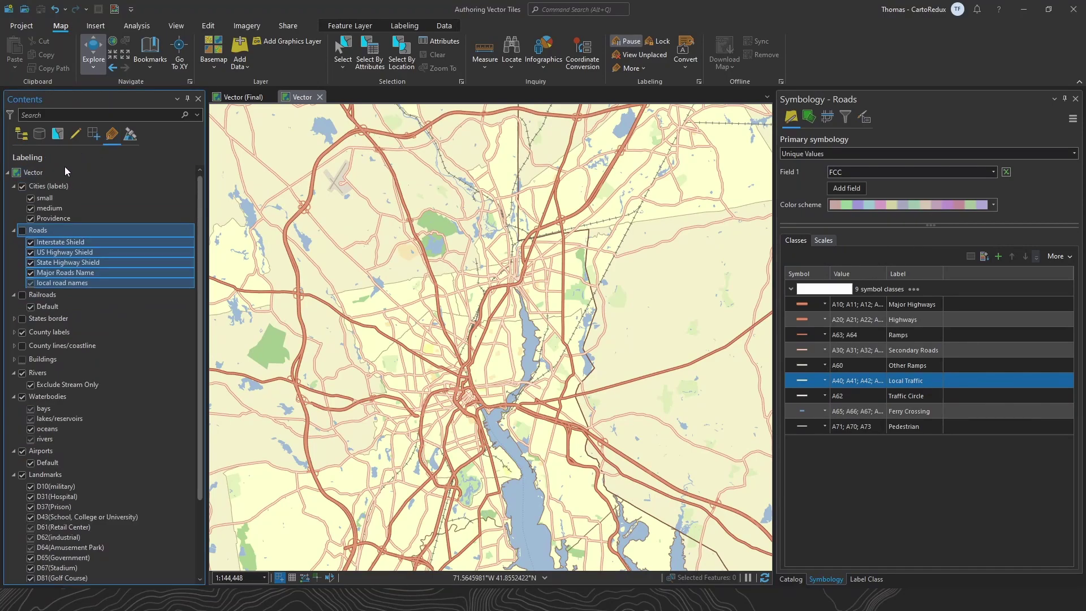
pyautogui.click(627, 40)
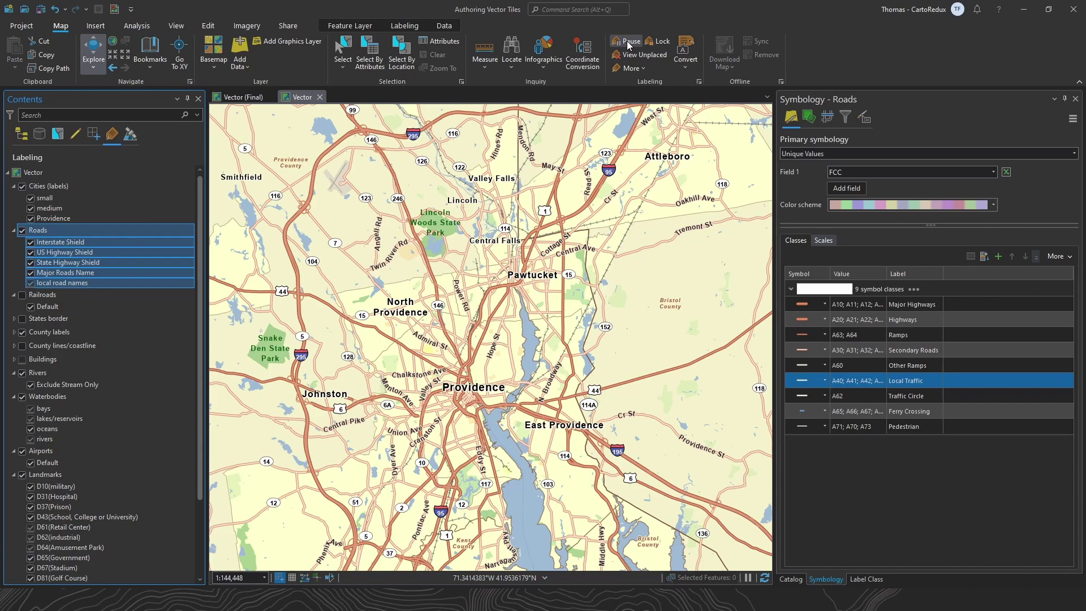
pyautogui.scroll(-2, 480, 284)
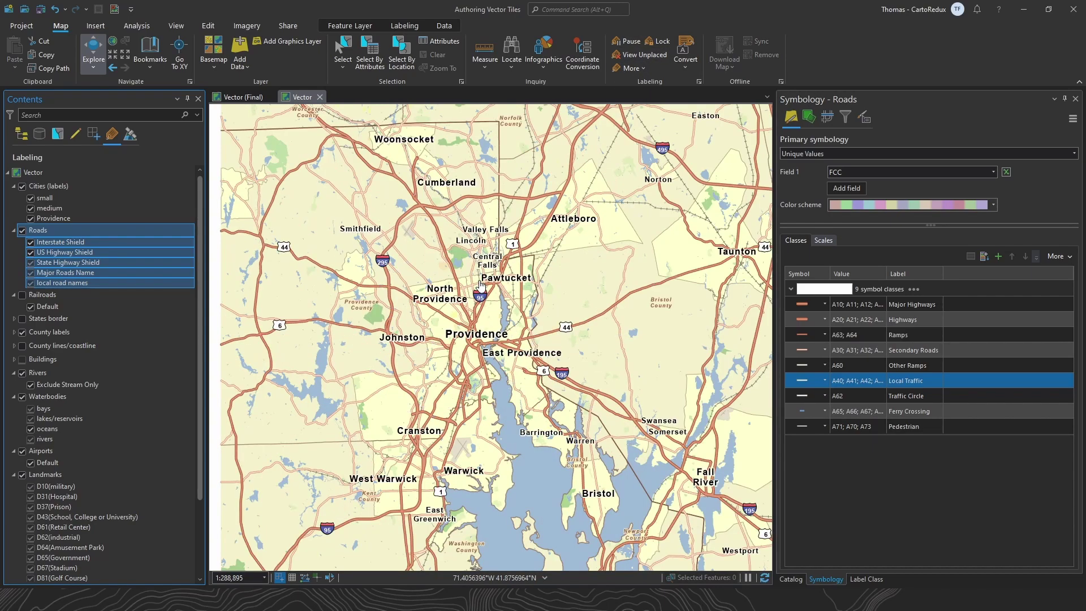
pyautogui.scroll(-2, 480, 285)
# Check the visibility ranges of the Interstate, US Highway and State Highway shield label classes
pyautogui.click(78, 244)
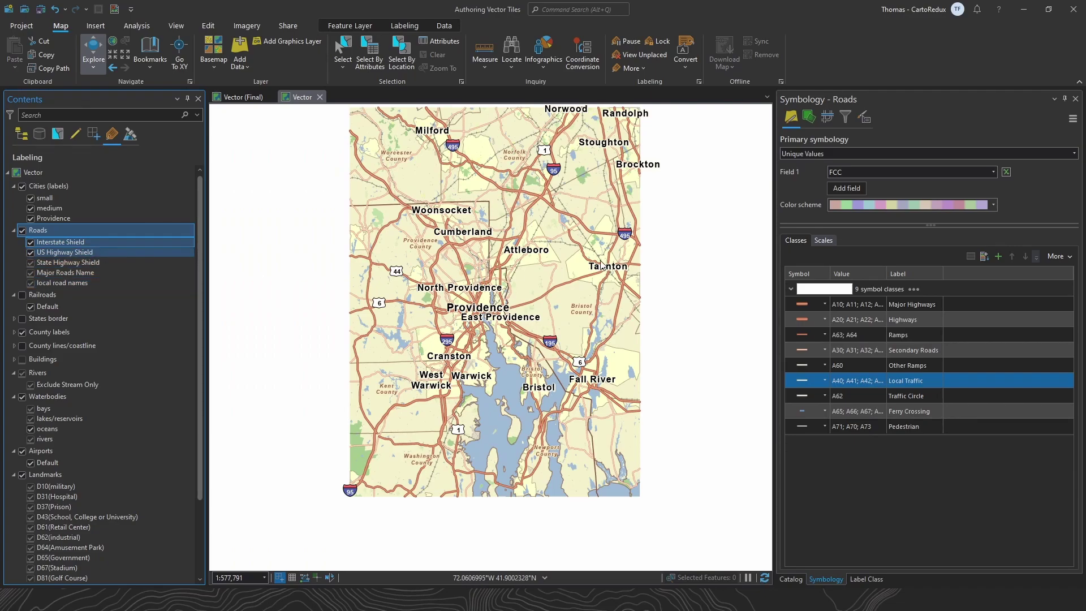
pyautogui.click(878, 584)
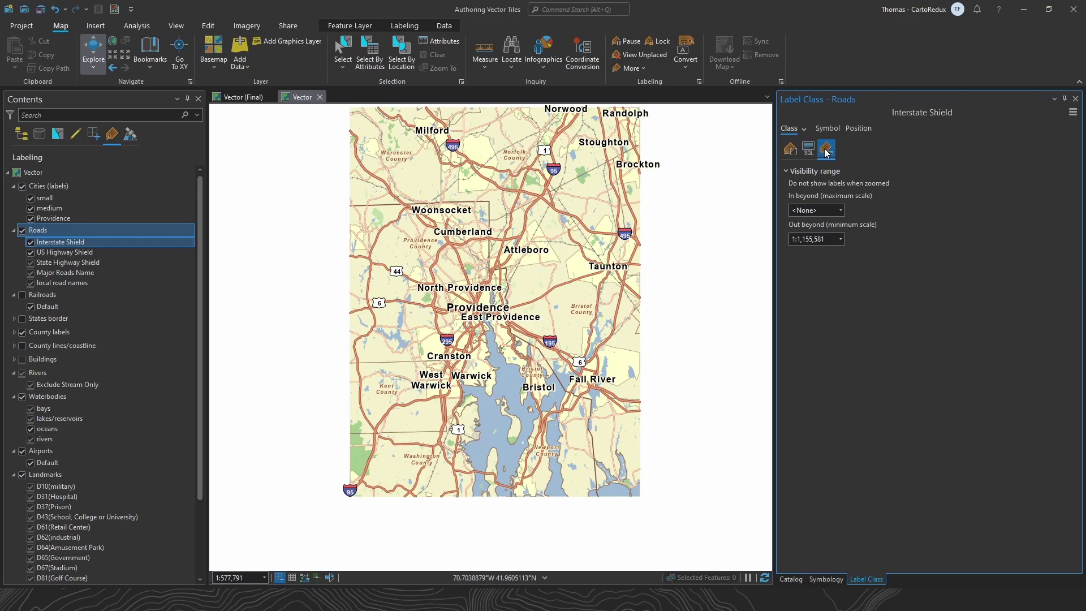
pyautogui.scroll(-2, 494, 298)
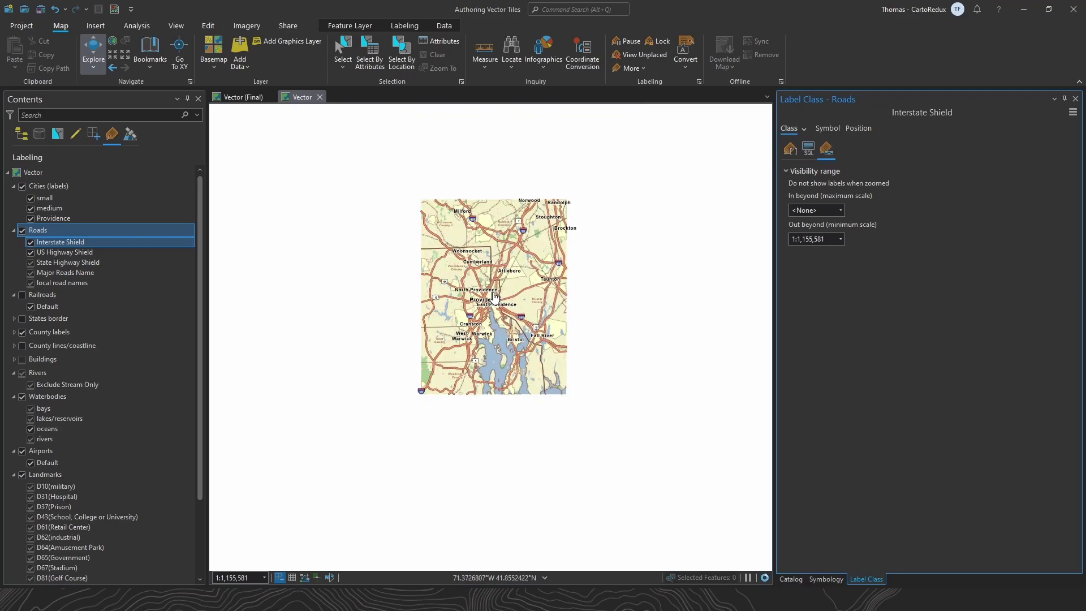
pyautogui.scroll(1, 494, 298)
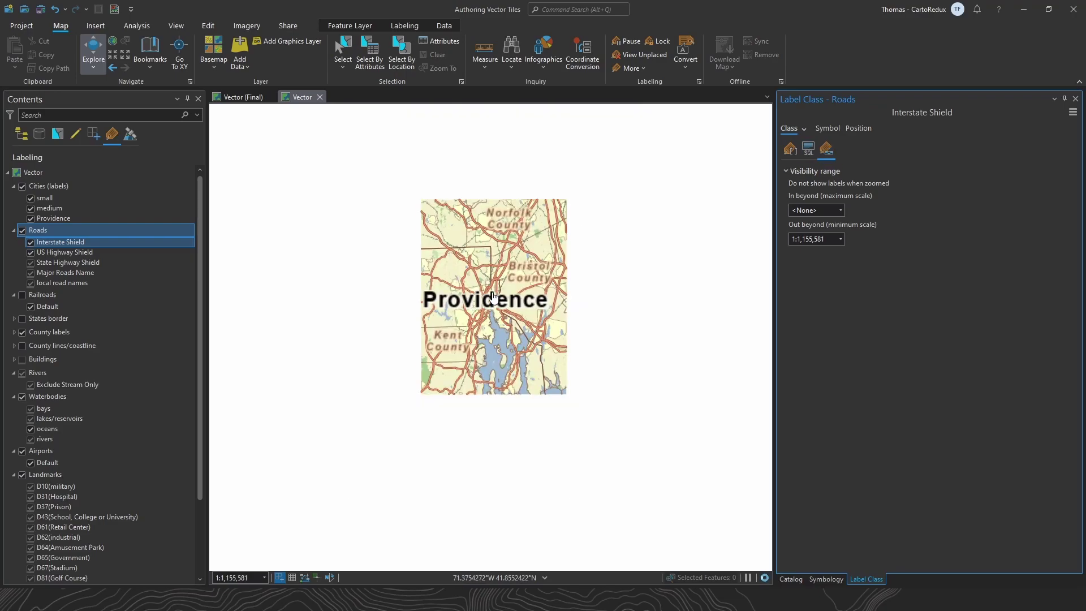
pyautogui.click(85, 251)
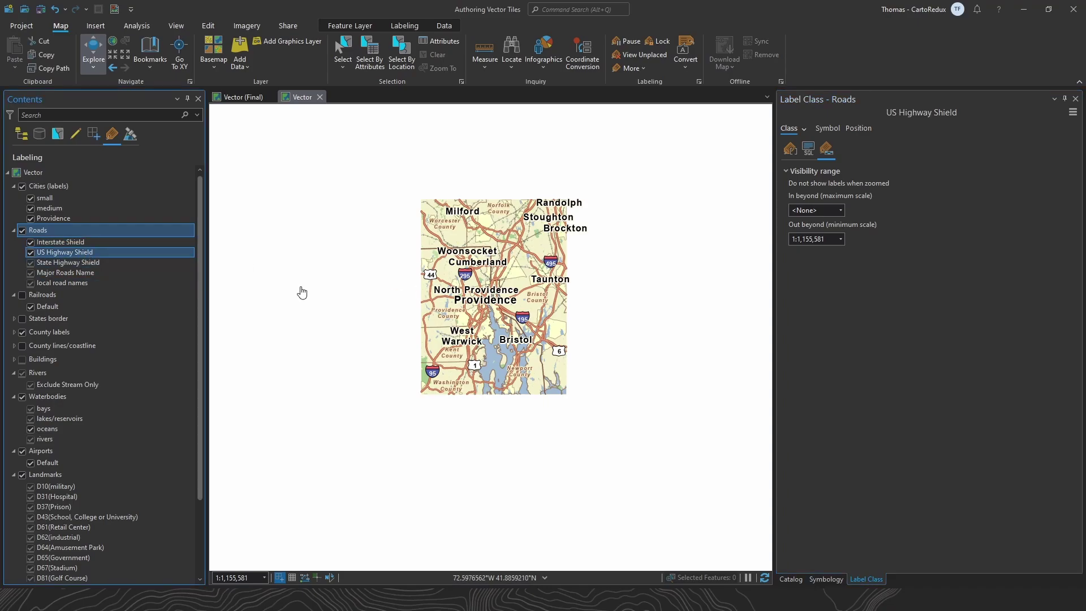
pyautogui.scroll(1, 478, 295)
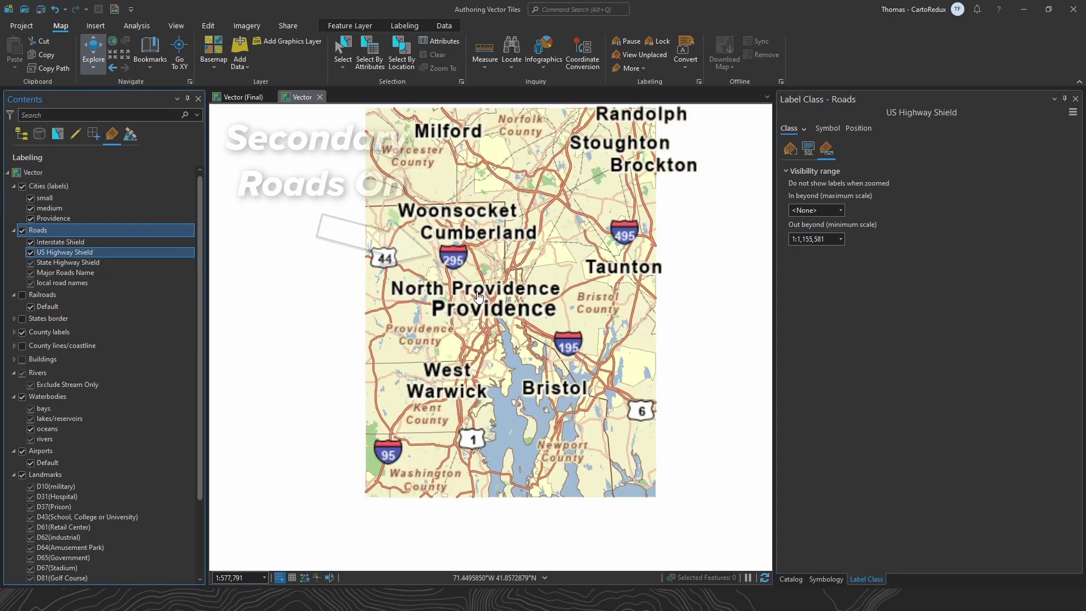
pyautogui.click(95, 263)
pyautogui.scroll(1, 502, 304)
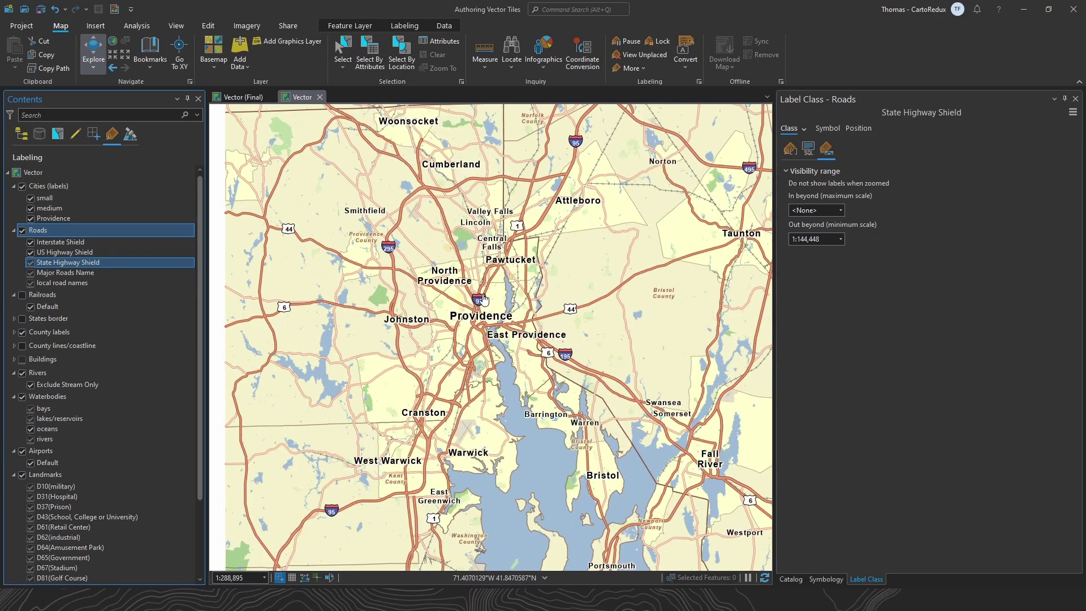
pyautogui.scroll(1, 484, 298)
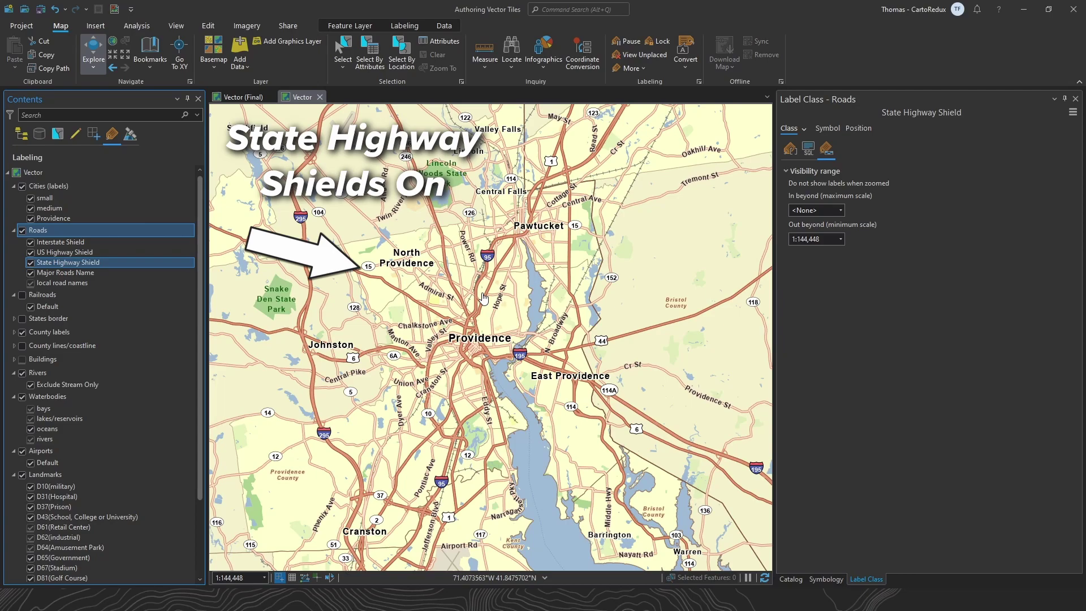
# Check the Major Roads Name and local road name ranges, zooming into downtown Providence
pyautogui.click(93, 273)
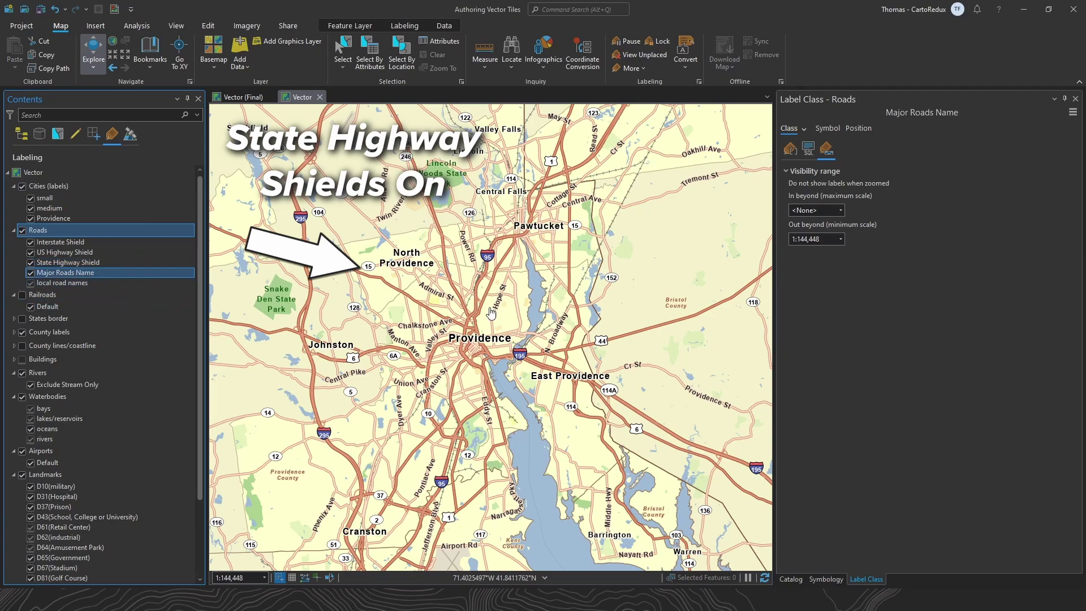
pyautogui.click(106, 283)
pyautogui.scroll(2, 472, 335)
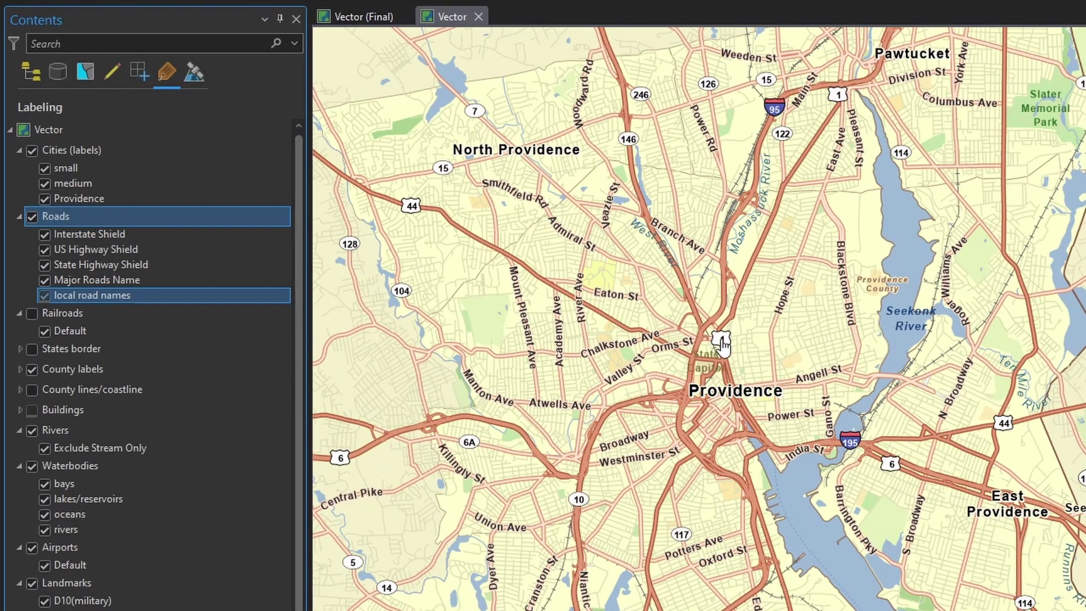
pyautogui.scroll(2, 727, 344)
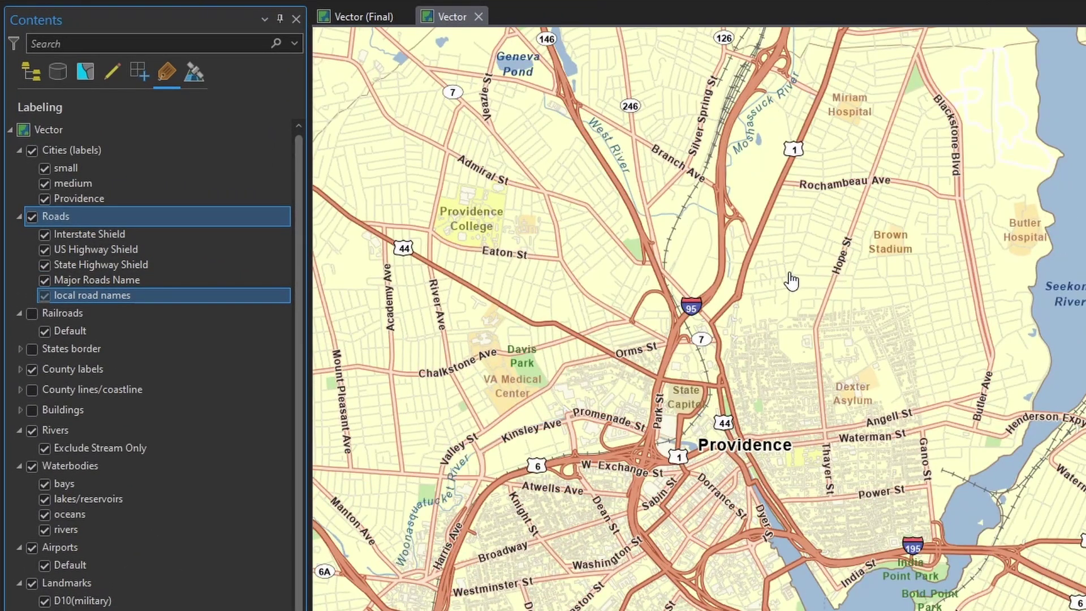
pyautogui.scroll(2, 789, 288)
pyautogui.scroll(-4, 709, 511)
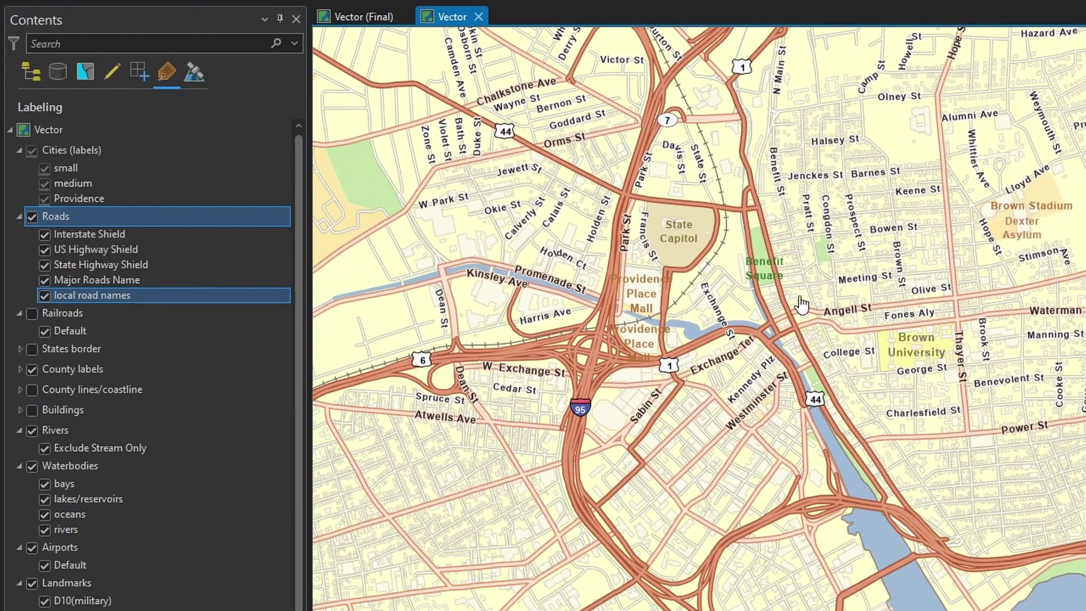
pyautogui.moveTo(479, 534); pyautogui.dragTo(628, 610)
pyautogui.scroll(-1, 685, 258)
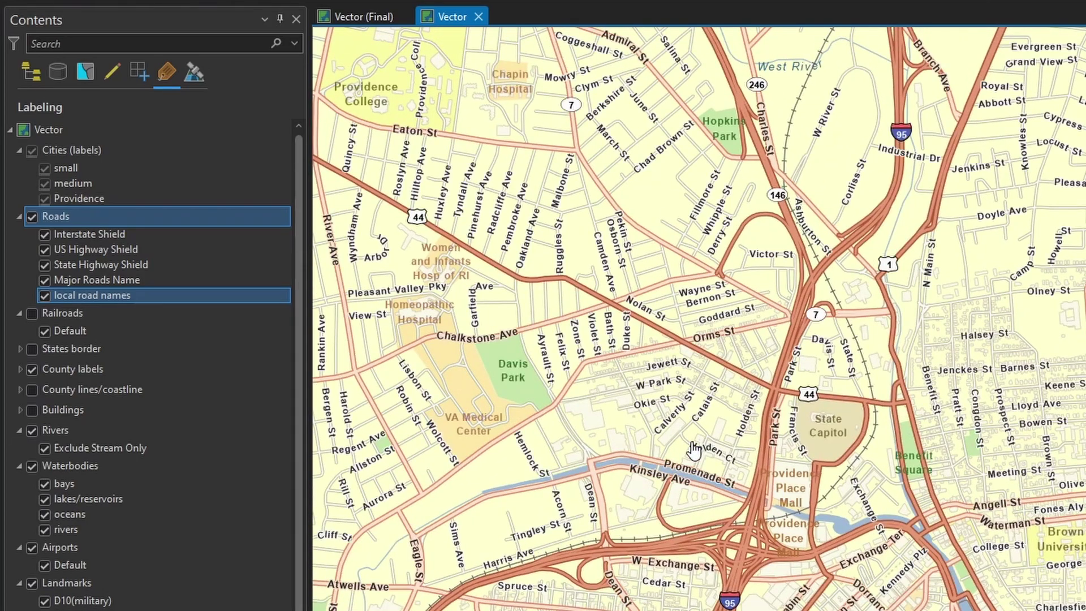
pyautogui.scroll(5, 694, 451)
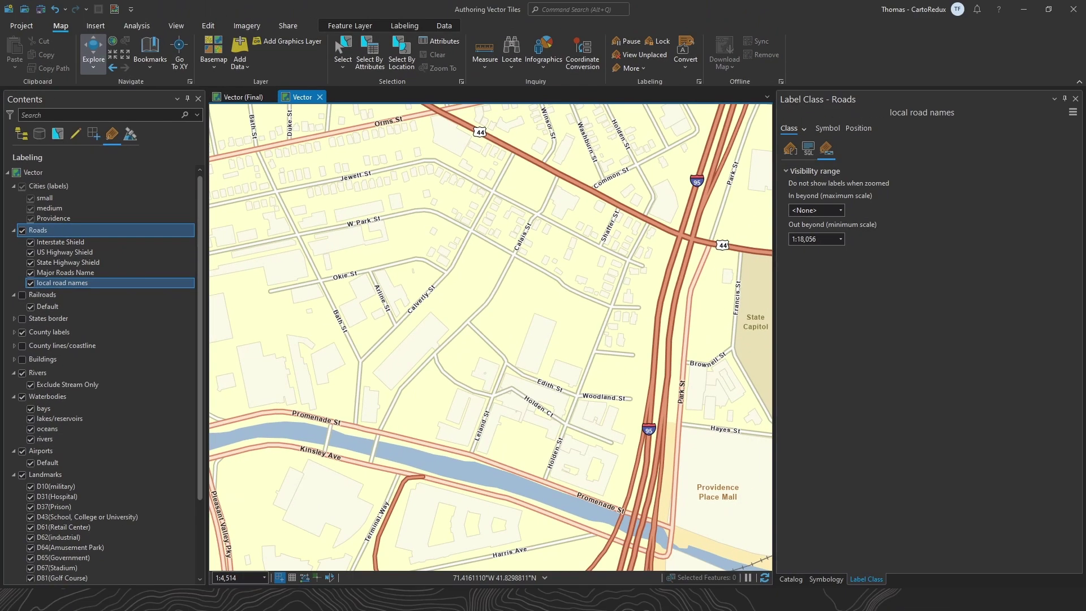
# Open the Roads symbol layer drawing order and expand Groups 1 to 6
pyautogui.click(828, 119)
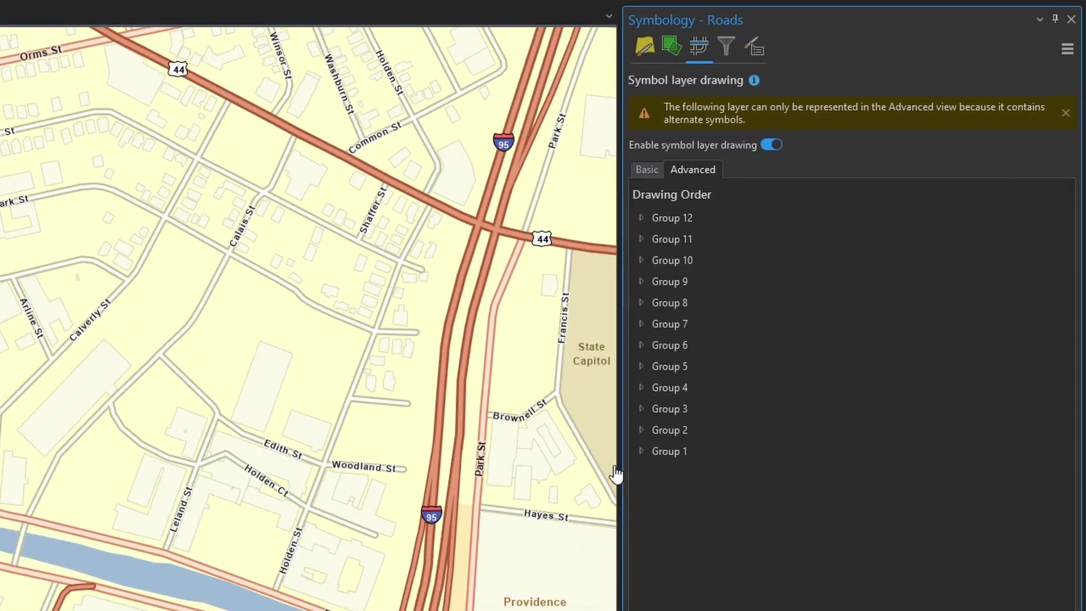
pyautogui.click(641, 451)
pyautogui.click(641, 430)
pyautogui.click(641, 409)
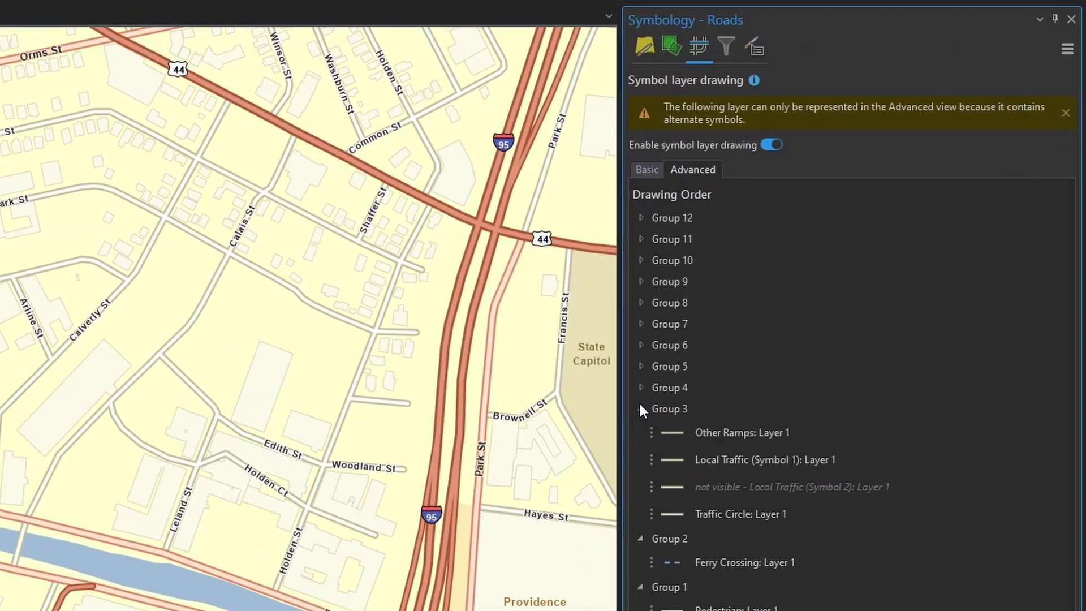
pyautogui.click(640, 388)
pyautogui.click(641, 365)
pyautogui.click(641, 345)
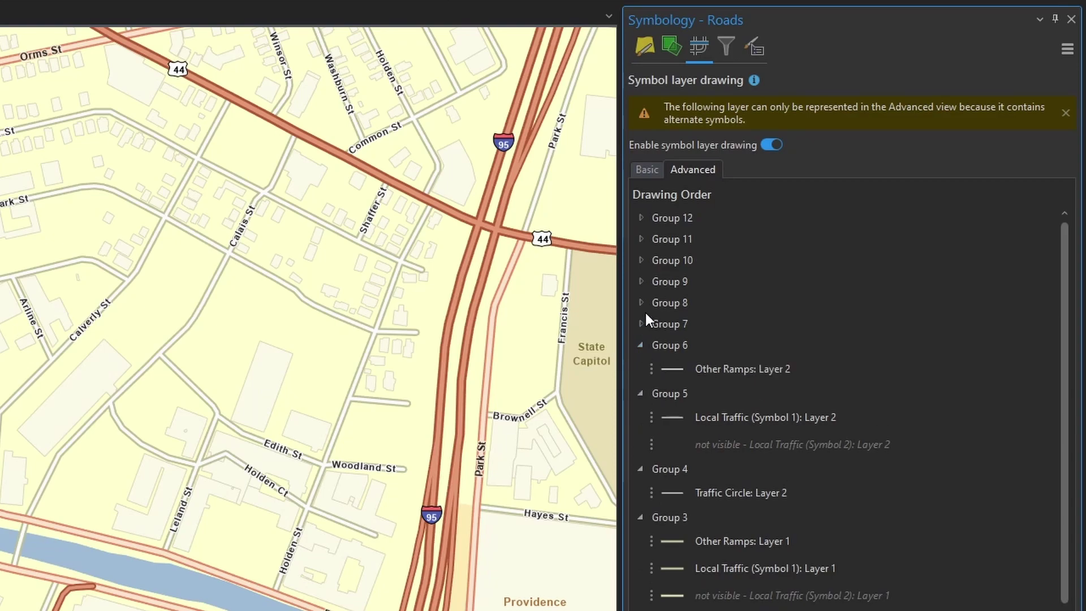
# Expand Groups 7 to 12, then return to the Primary symbology settings
pyautogui.click(641, 324)
pyautogui.click(641, 303)
pyautogui.click(641, 281)
pyautogui.click(641, 260)
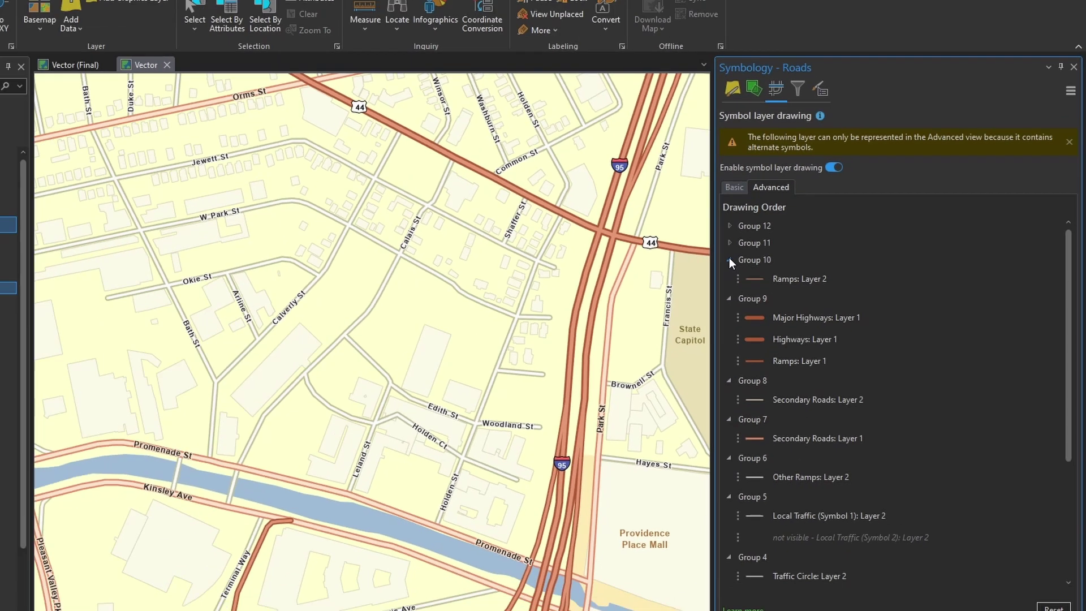
pyautogui.click(640, 239)
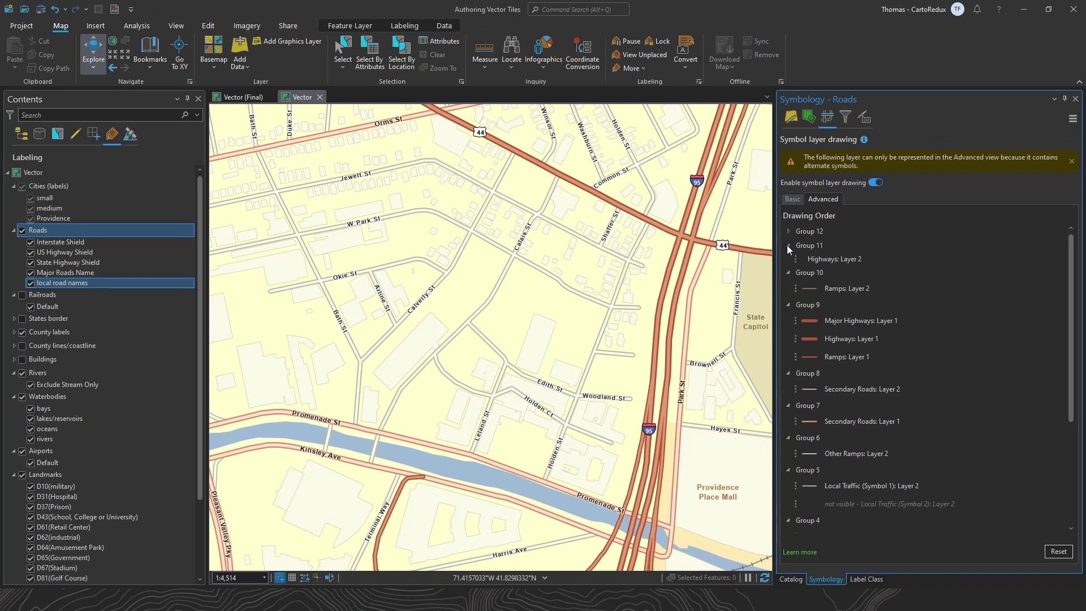
pyautogui.click(788, 231)
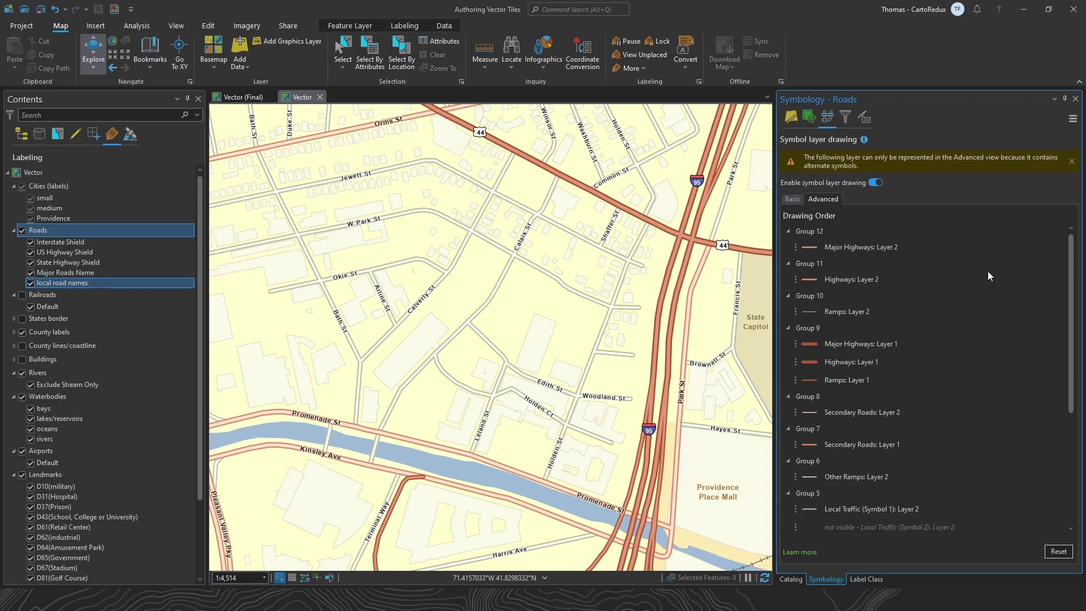
pyautogui.click(795, 122)
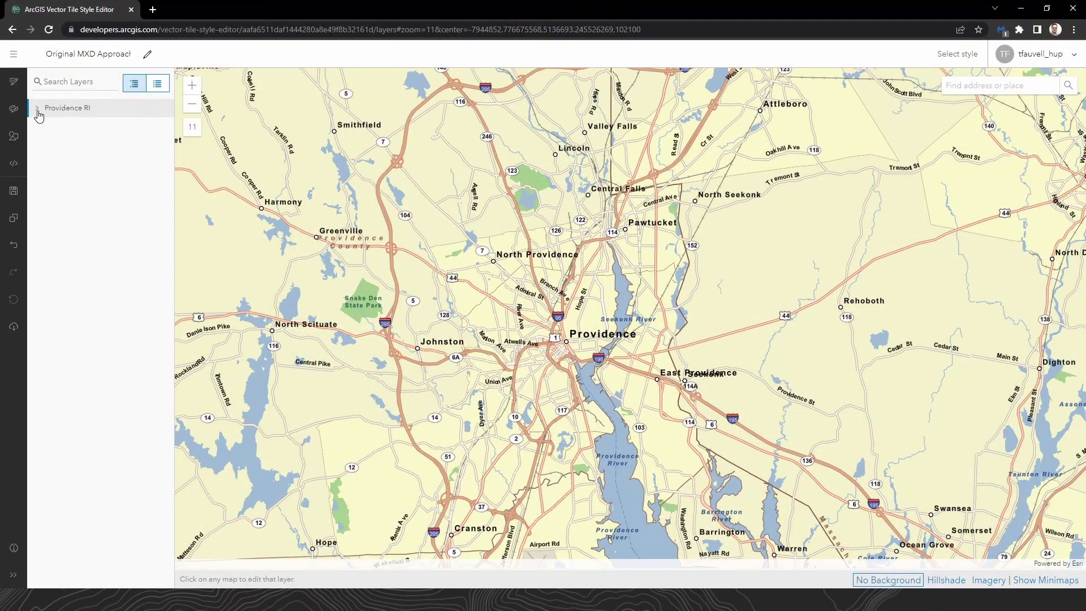
# Inspect the clicked parks in the Providence RI style and hide the Parks 7 and Parks 2 groups
pyautogui.click(37, 108)
pyautogui.click(362, 301)
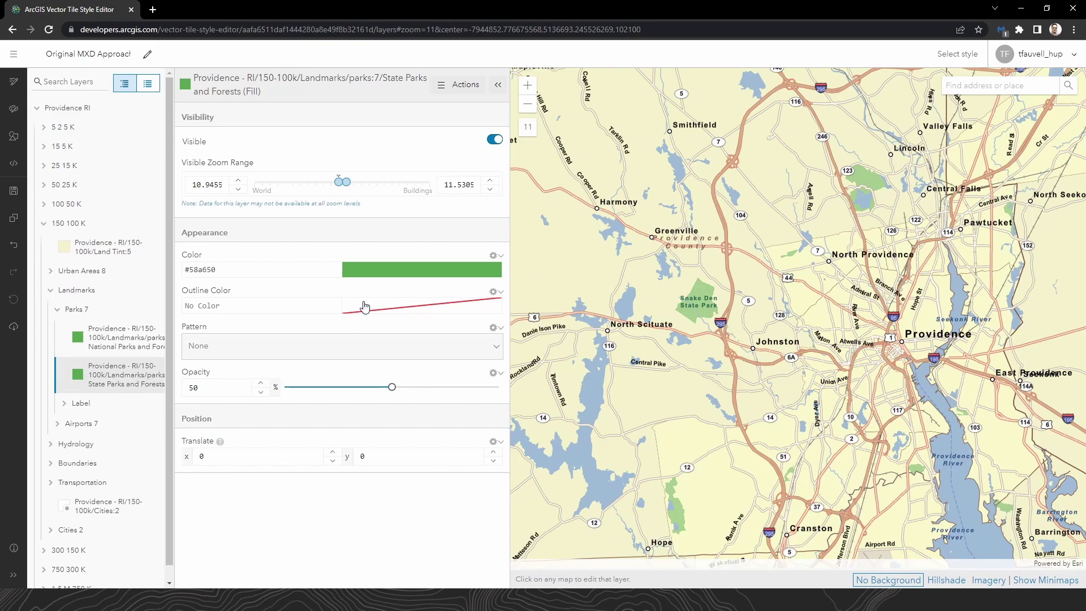
pyautogui.click(77, 309)
pyautogui.click(405, 194)
pyautogui.scroll(1, 602, 301)
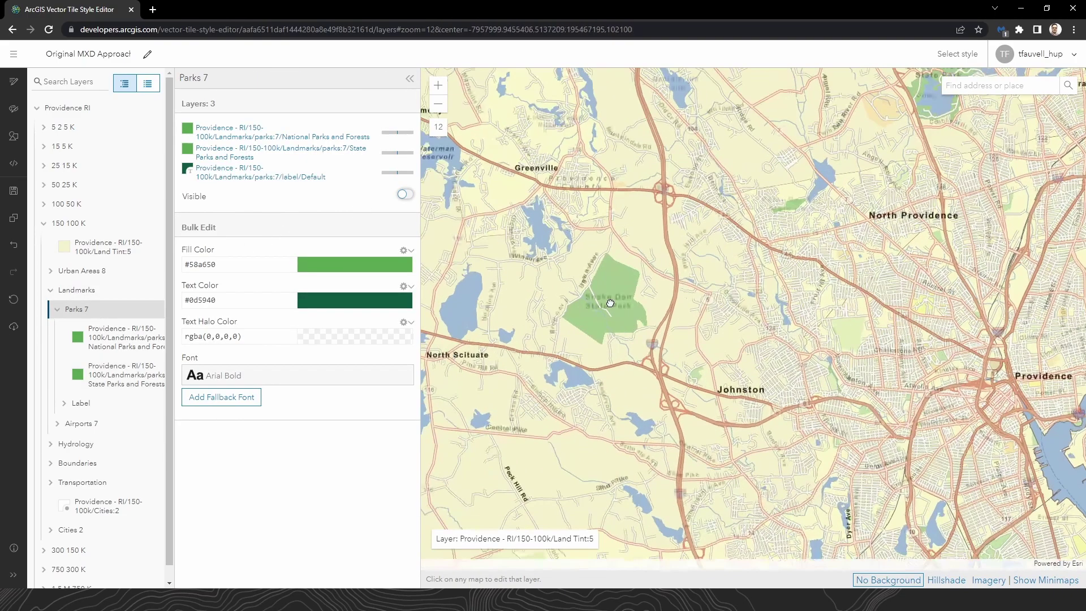
pyautogui.click(606, 303)
pyautogui.click(148, 292)
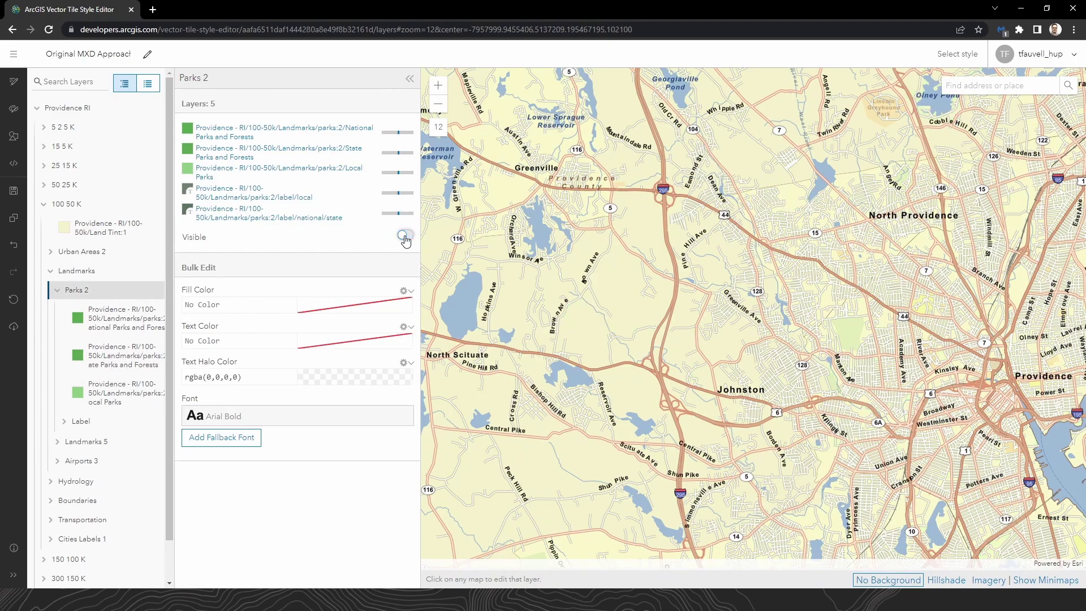
# Inspect Parks 1 and the Snake Den State Park label, then hide the whole Parks group
pyautogui.scroll(1, 606, 304)
pyautogui.click(606, 304)
pyautogui.click(77, 279)
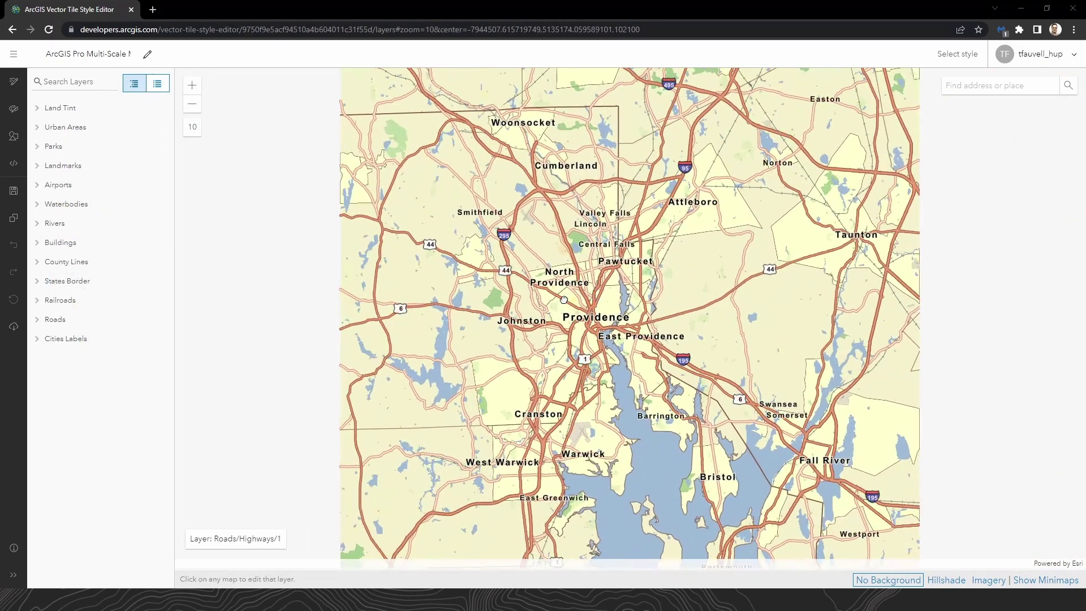
pyautogui.scroll(2, 597, 296)
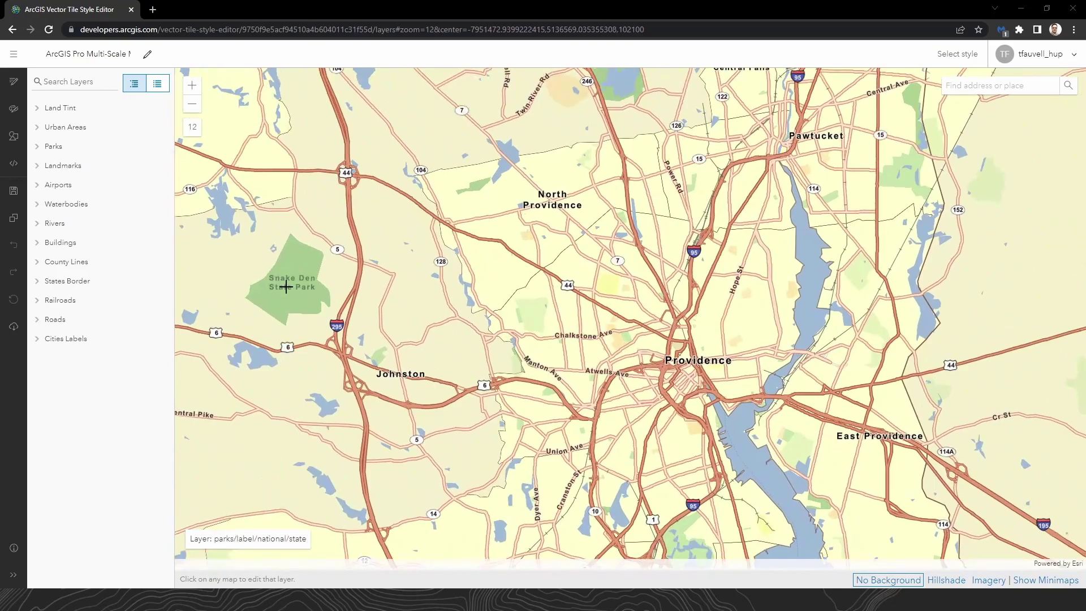
pyautogui.click(291, 282)
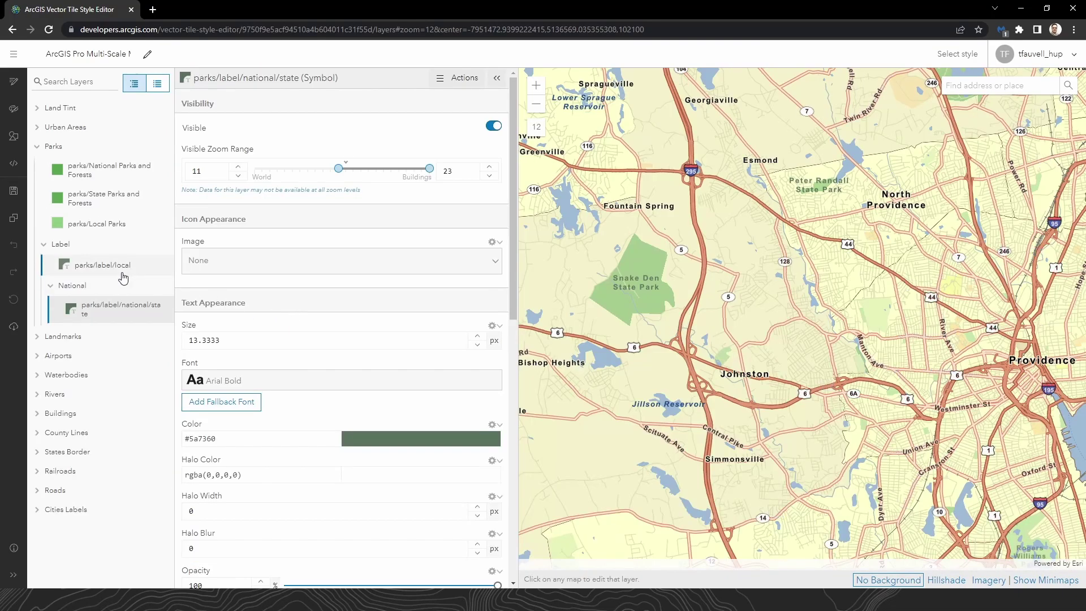
pyautogui.click(64, 152)
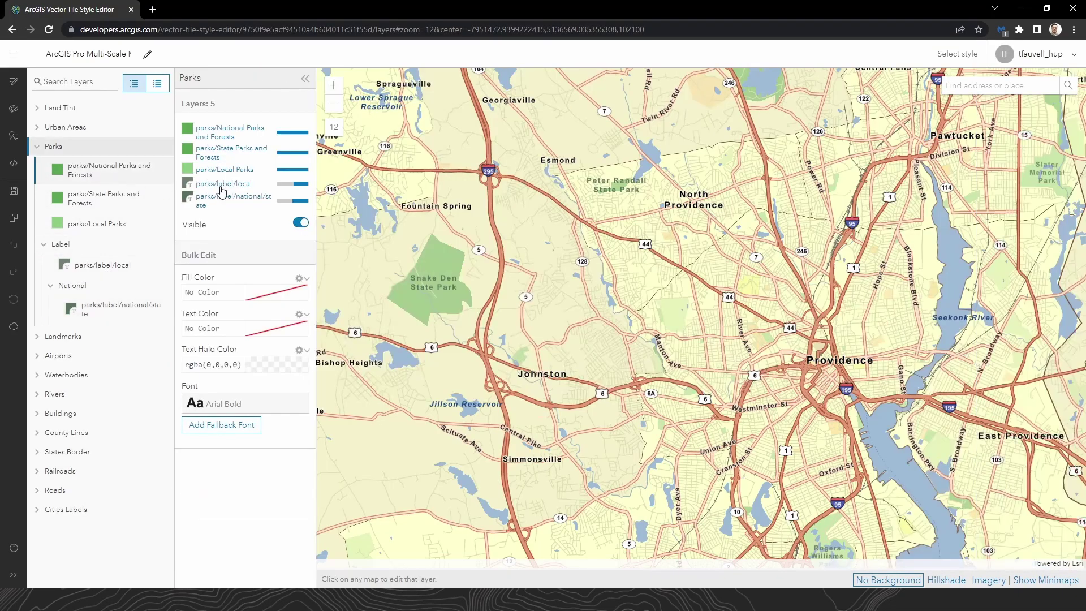
pyautogui.click(299, 224)
pyautogui.scroll(-1, 675, 300)
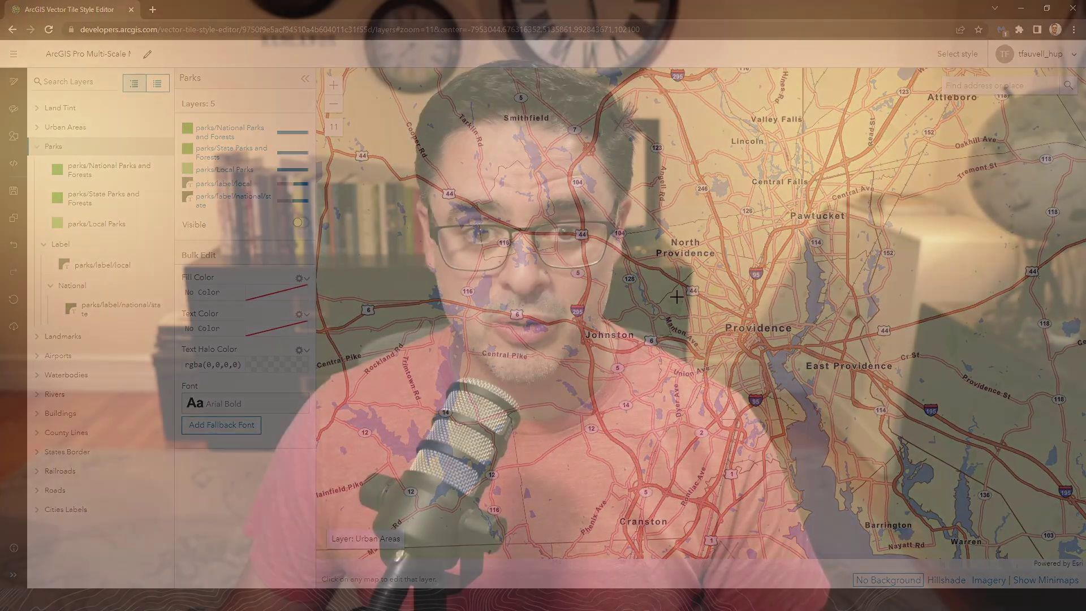